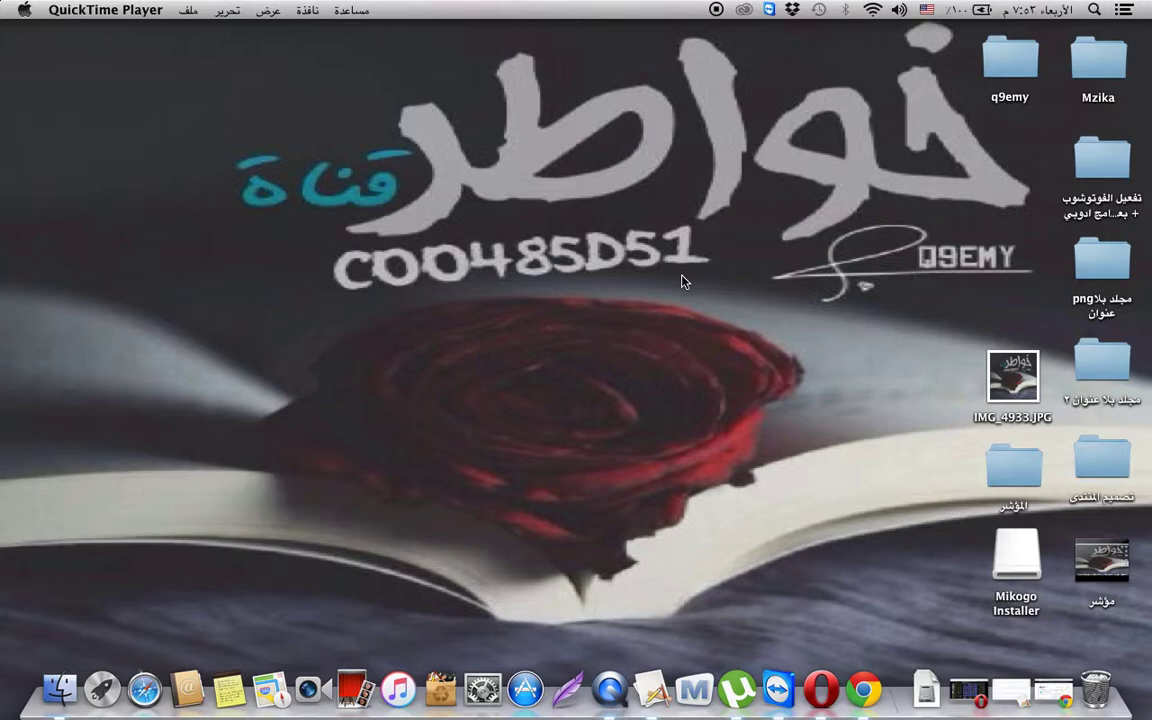
pyautogui.click(482, 686)
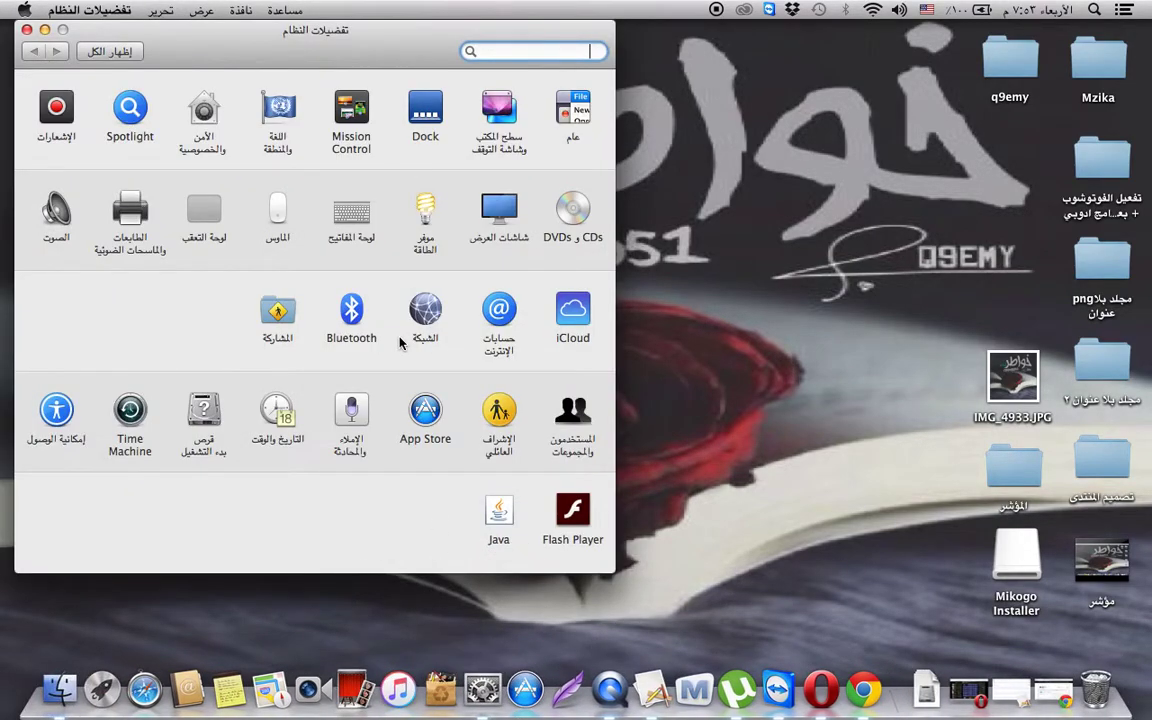
pyautogui.click(350, 215)
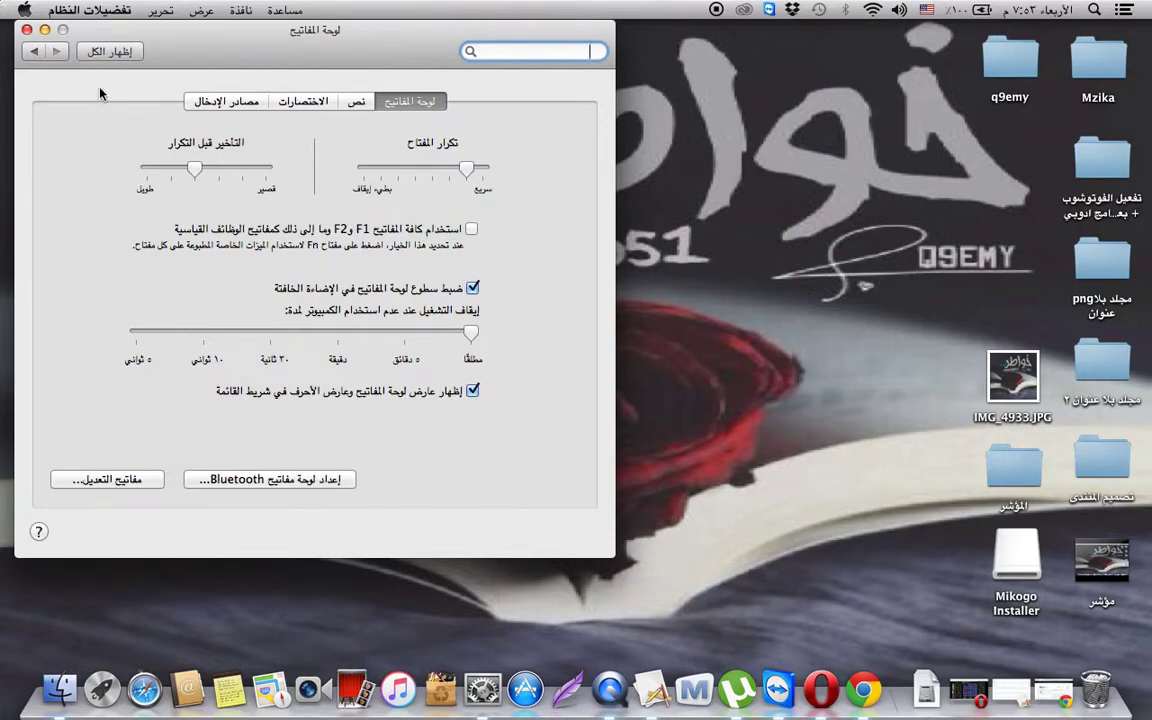
pyautogui.click(27, 30)
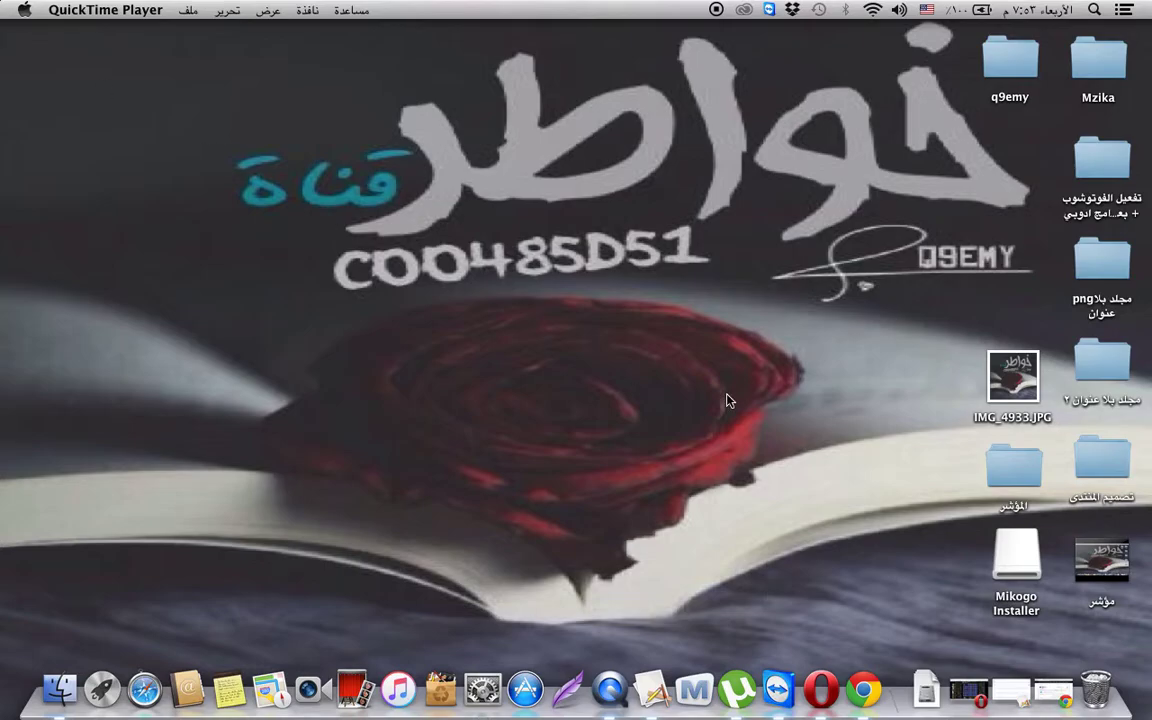
# Switch to Chrome and find the Mousecape.zip download under release 0.0.5 on the Mousecape GitHub releases page
pyautogui.click(1052, 690)
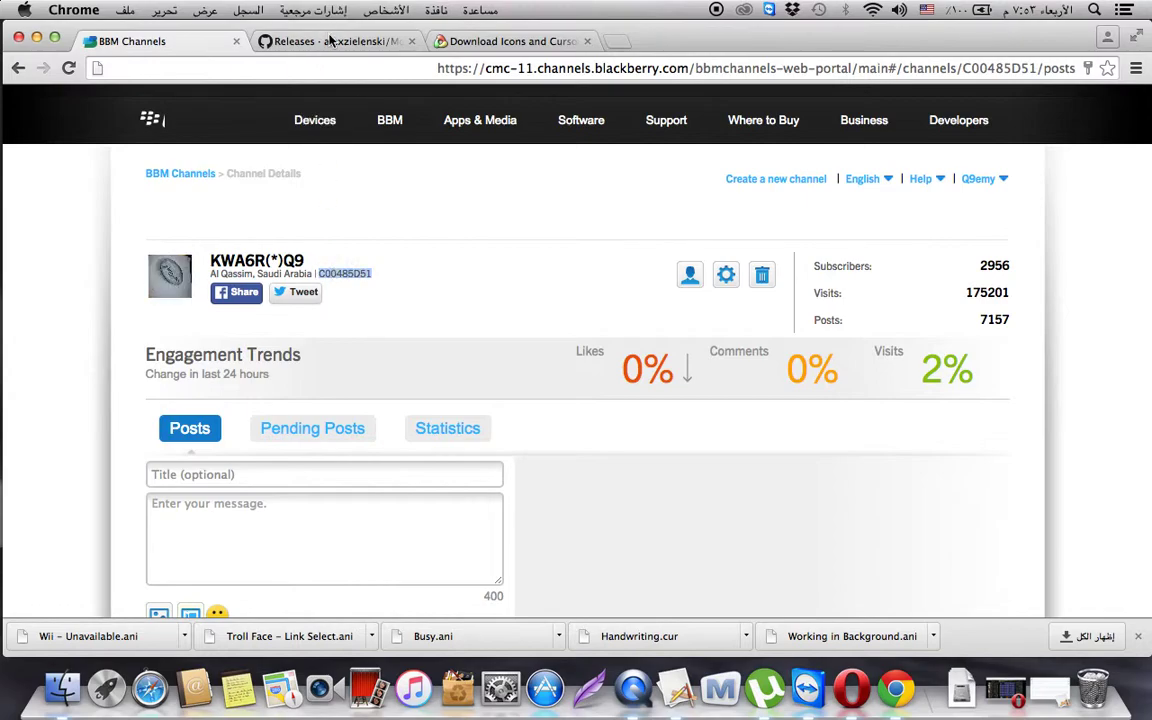
pyautogui.click(297, 36)
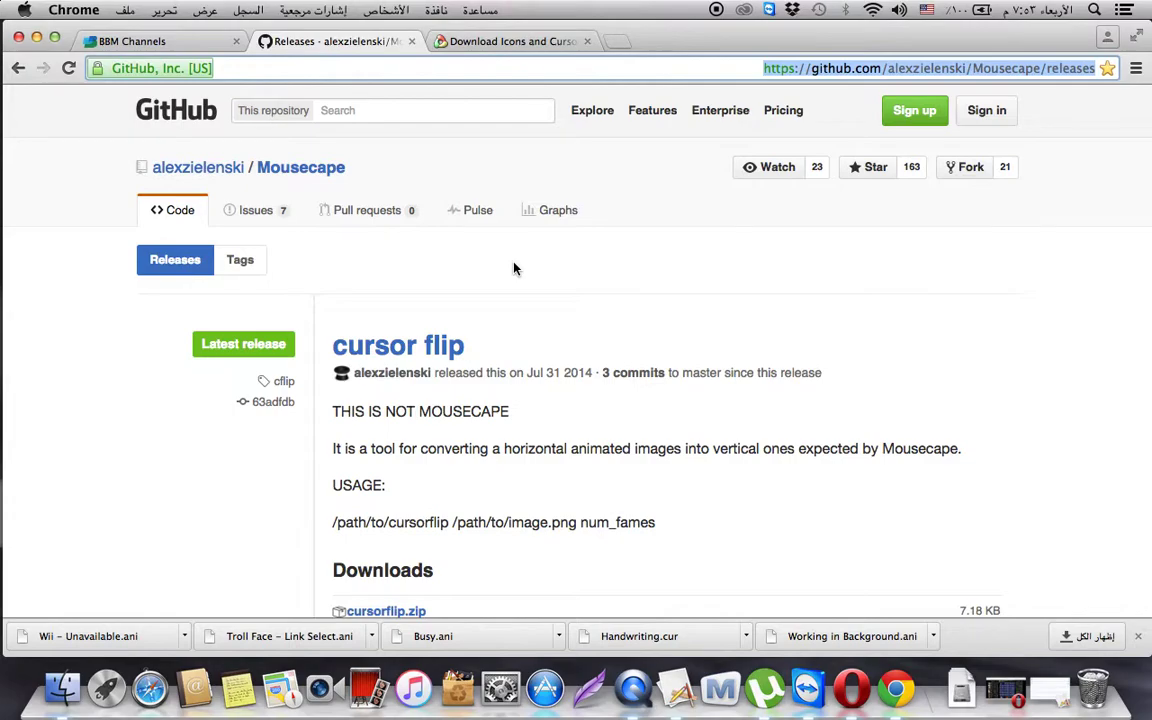
pyautogui.scroll(-5, 514, 262)
pyautogui.scroll(-2, 514, 268)
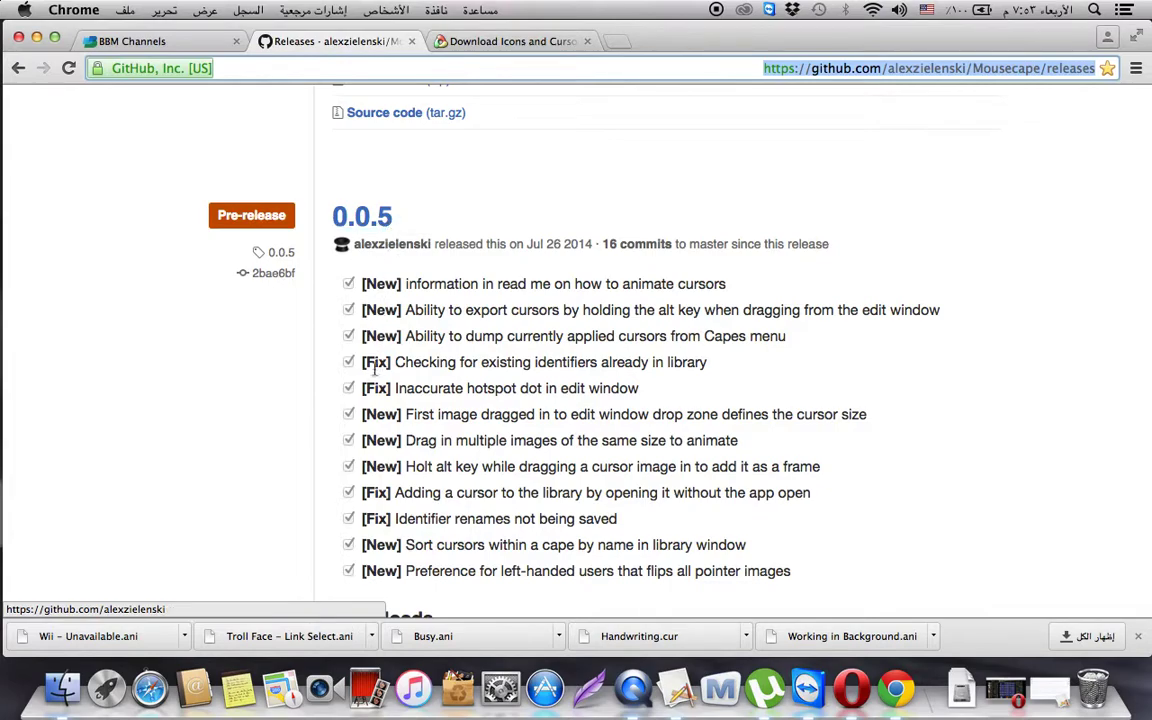
pyautogui.scroll(-2, 355, 477)
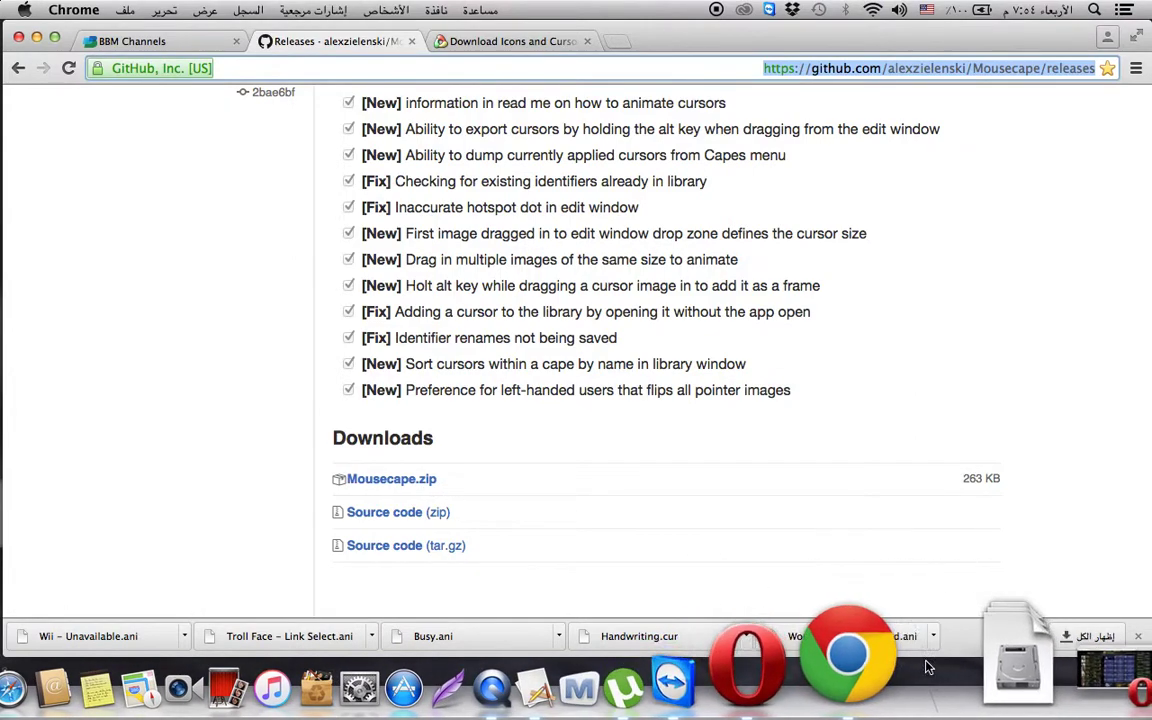
# Switch to Mousecape and apply the first 8ball cape in the library, the one with the thick black circle
pyautogui.click(960, 665)
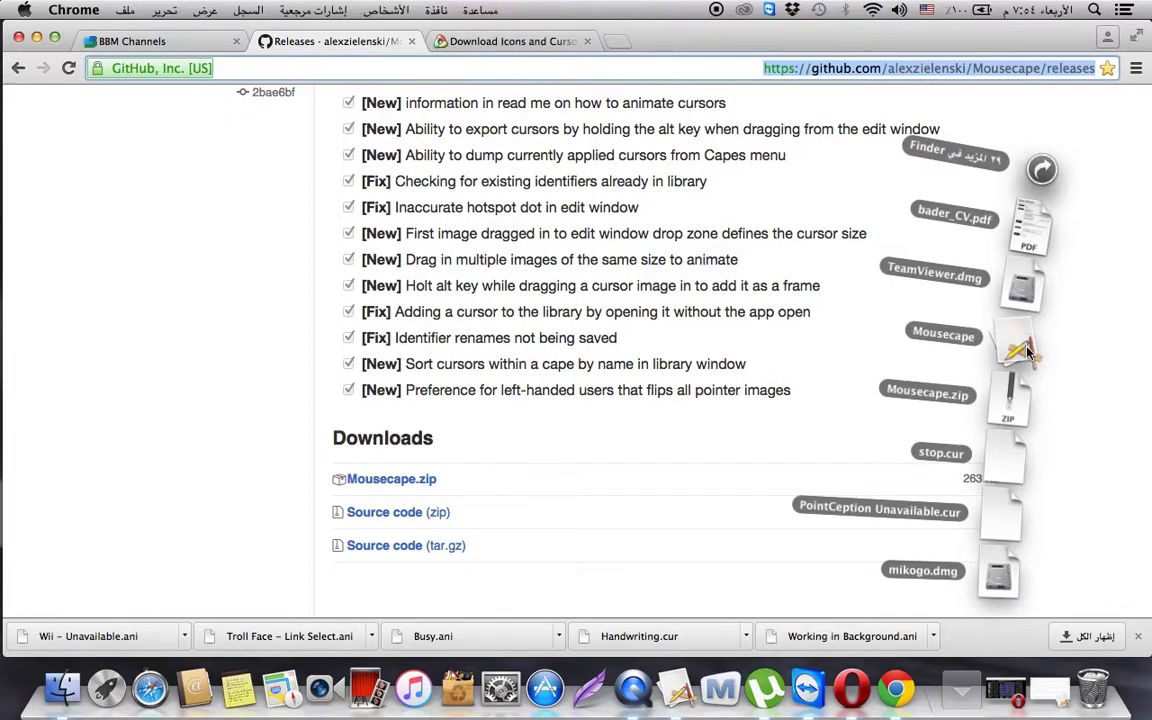
pyautogui.click(679, 674)
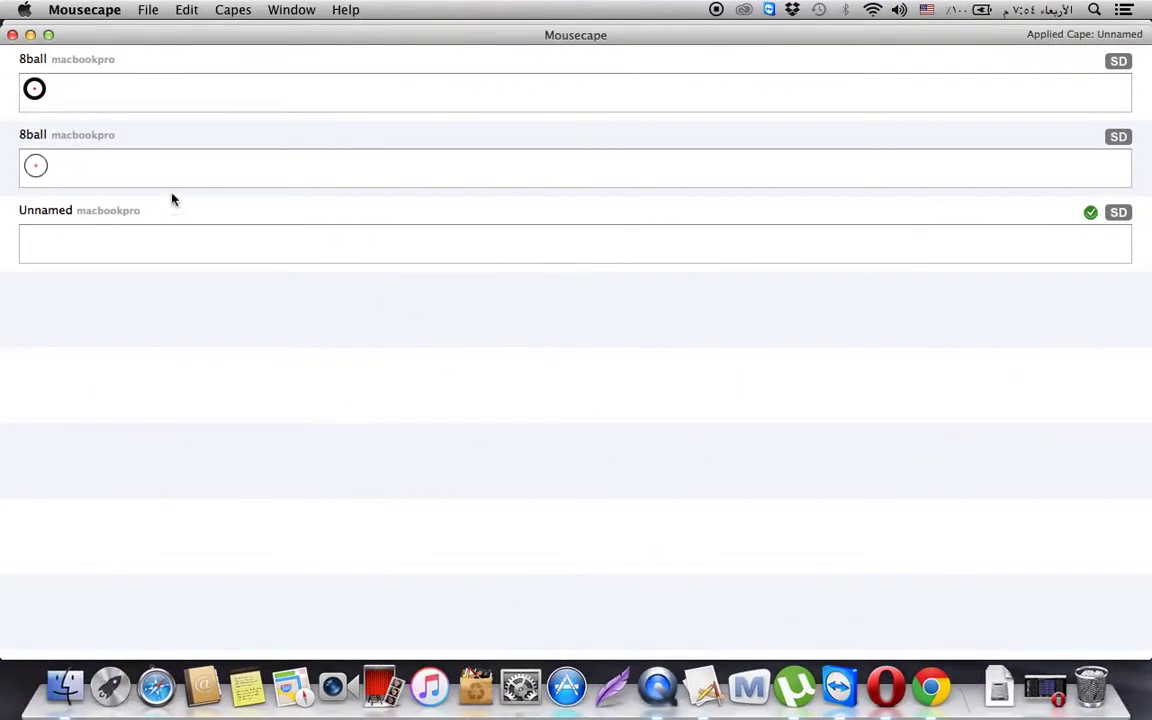
pyautogui.doubleClick(95, 175)
pyautogui.click(94, 94)
pyautogui.doubleClick(94, 94)
pyautogui.click(95, 162)
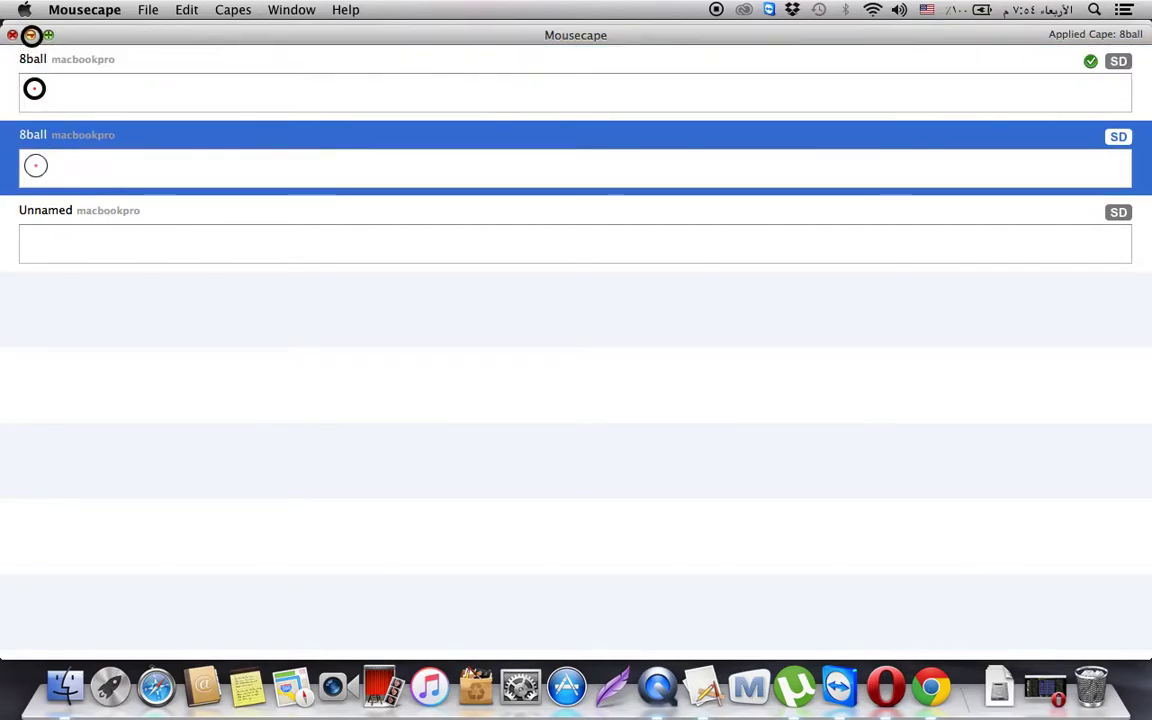
# Minimize the Mousecape and browser windows and open the المؤشر folder on the desktop
pyautogui.click(149, 11)
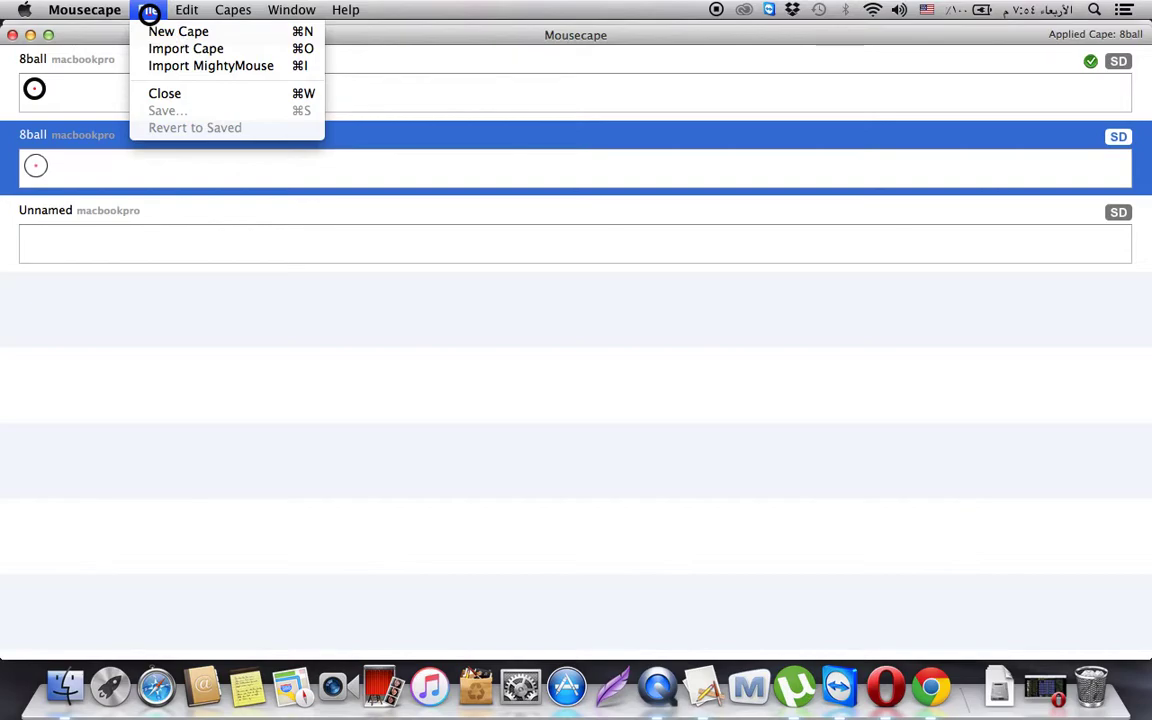
pyautogui.click(29, 33)
pyautogui.click(30, 34)
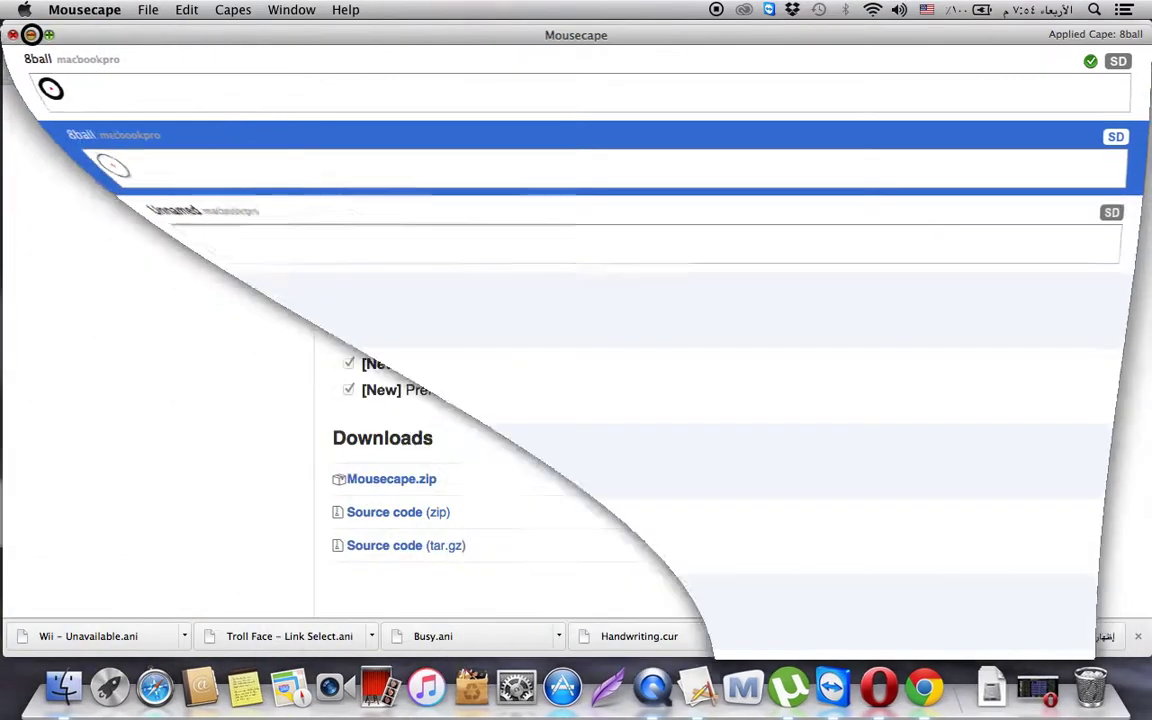
pyautogui.click(31, 31)
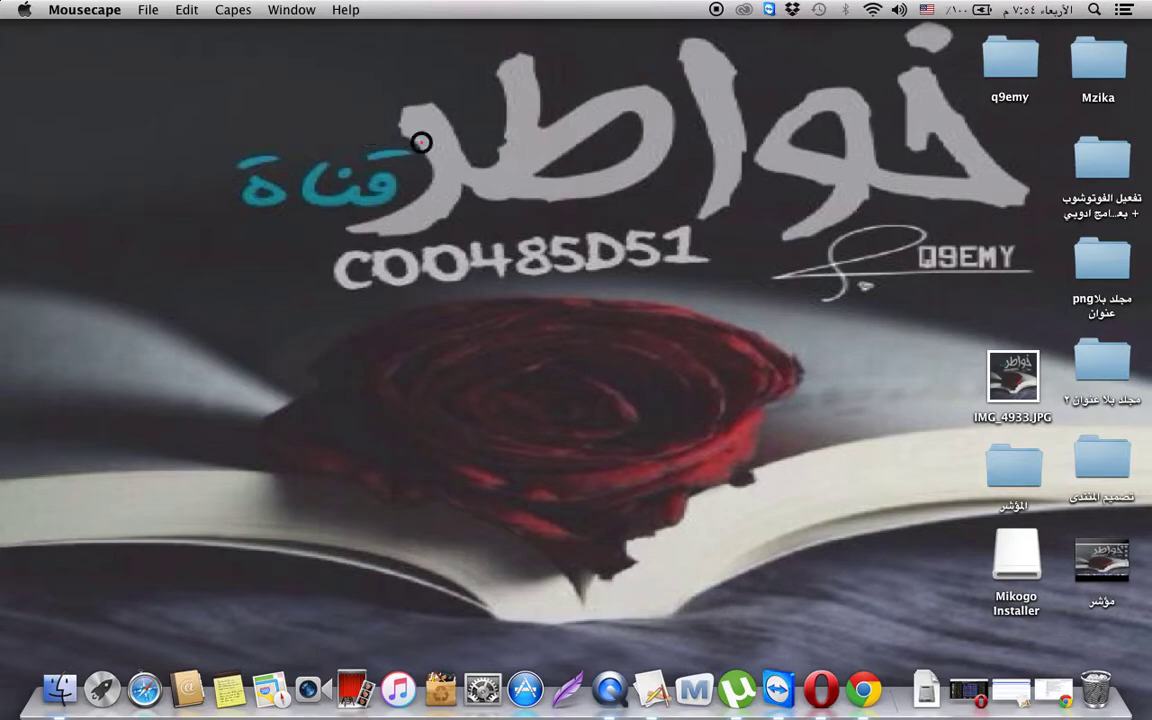
pyautogui.doubleClick(1010, 467)
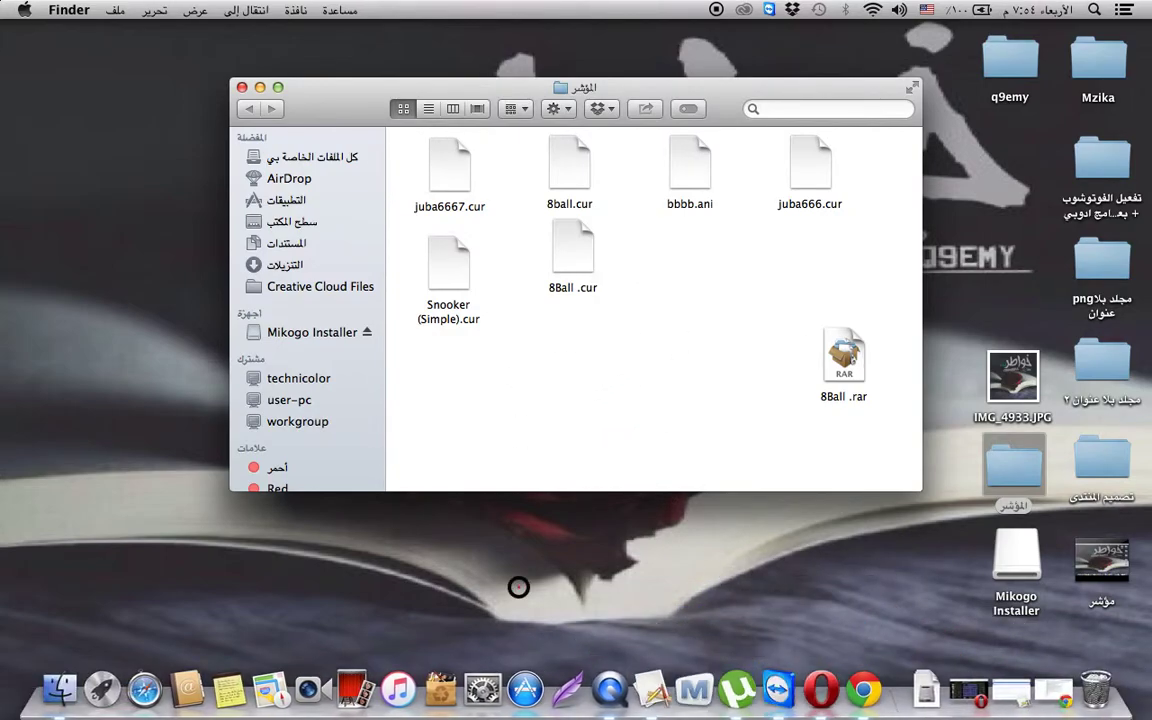
# Return to the Mousecape library and create a new cape
pyautogui.click(655, 680)
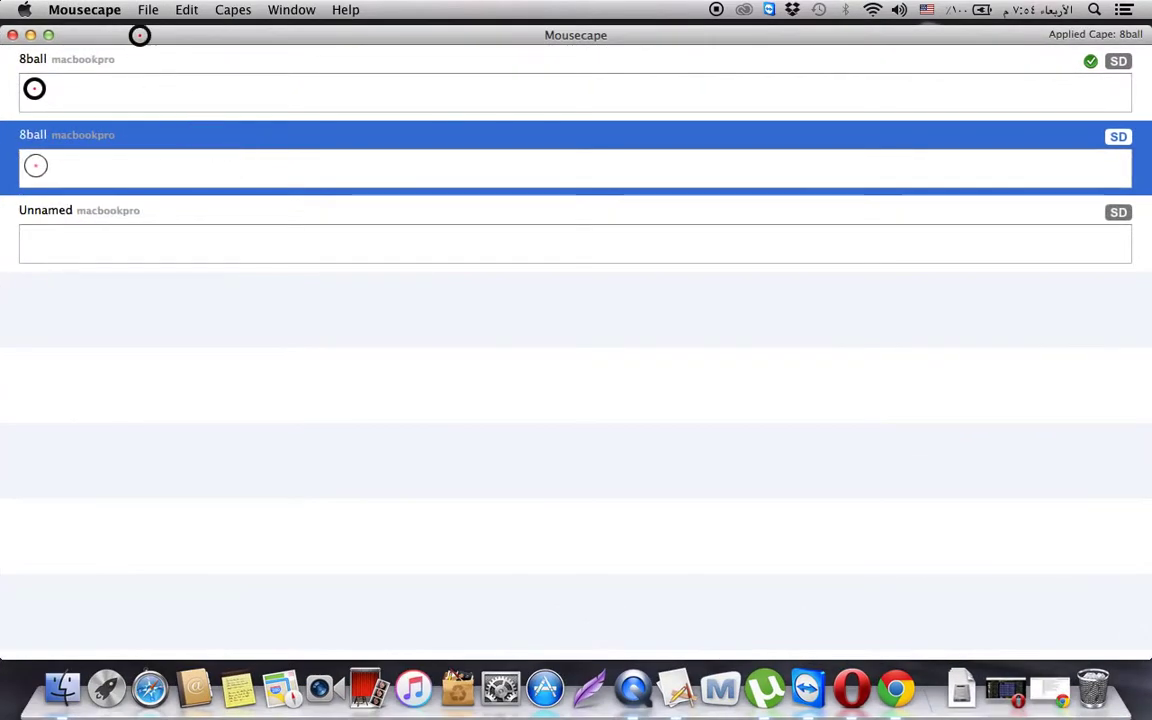
pyautogui.click(147, 10)
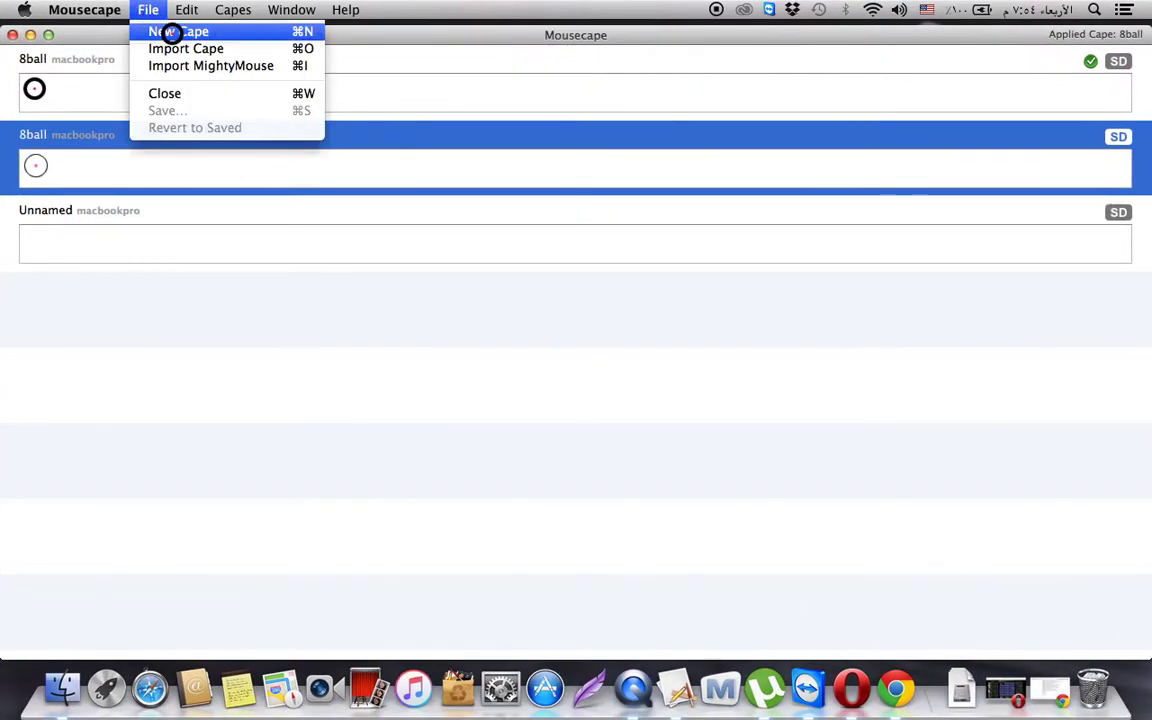
pyautogui.click(170, 32)
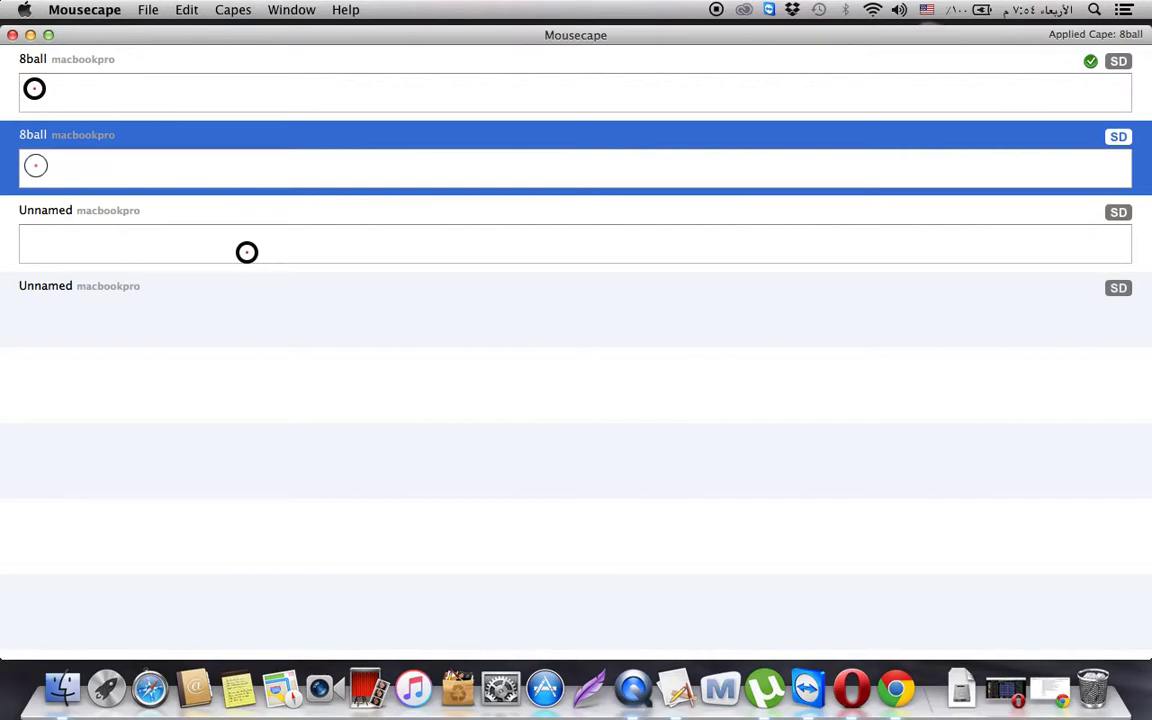
# Open the third cape in the library for editing and set its name to q9emy
pyautogui.click(246, 252)
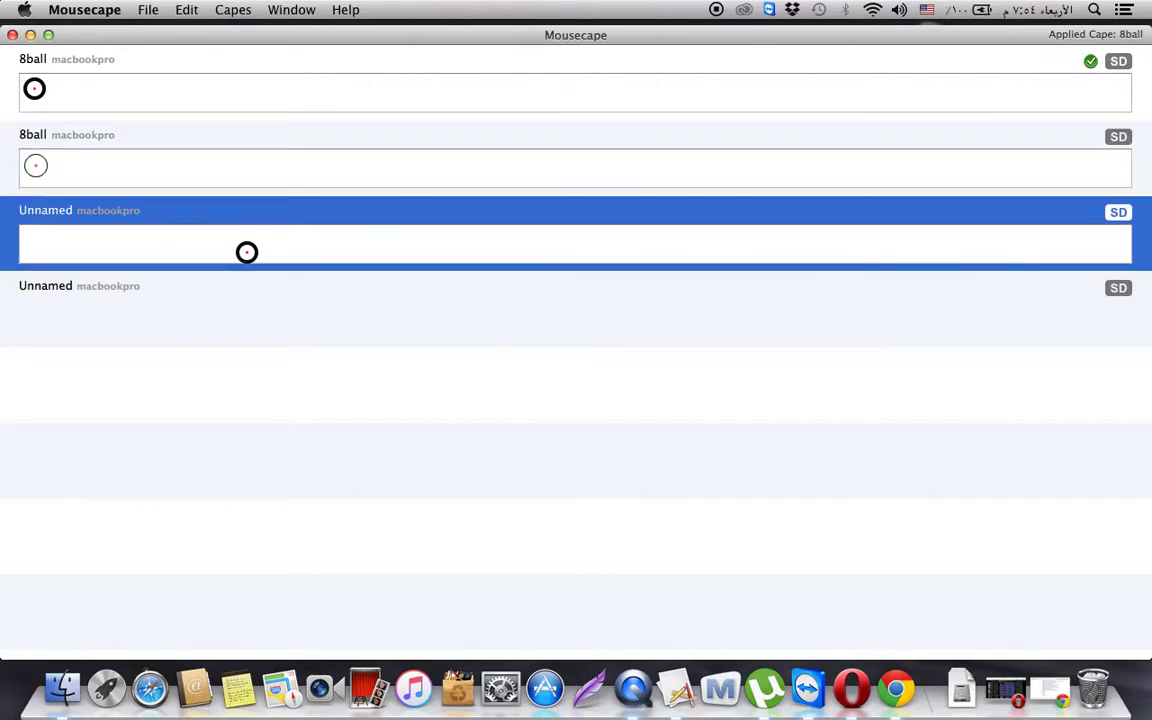
pyautogui.rightClick(246, 252)
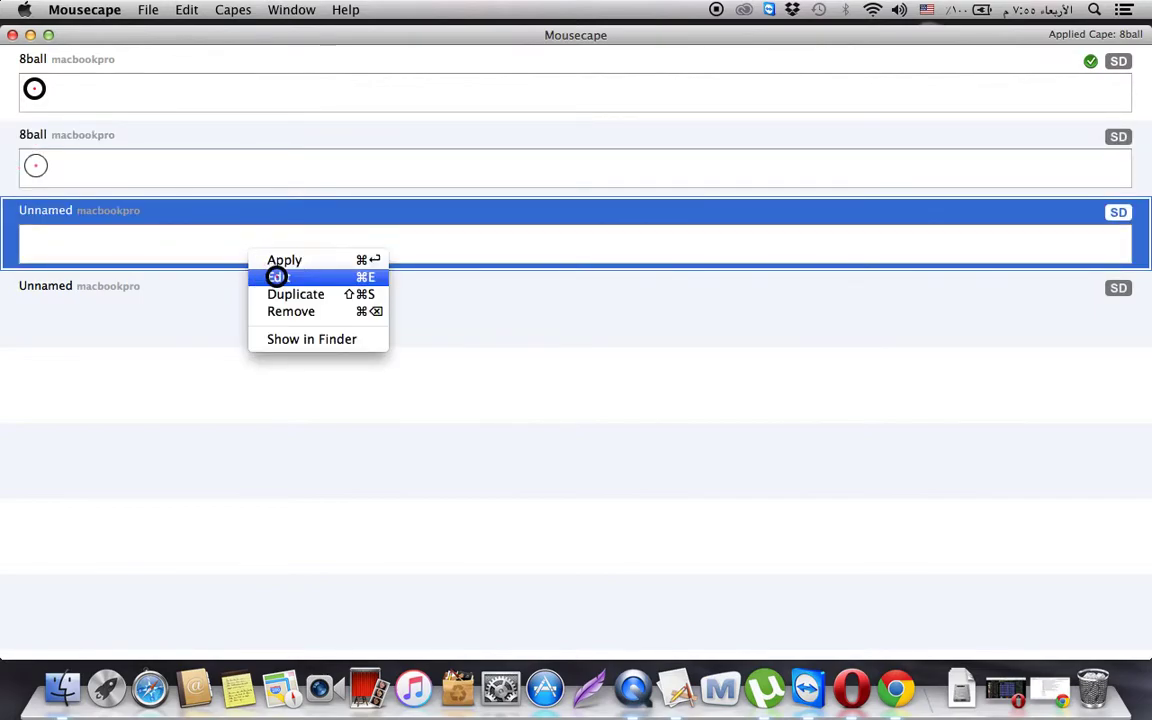
pyautogui.click(276, 277)
pyautogui.doubleClick(551, 271)
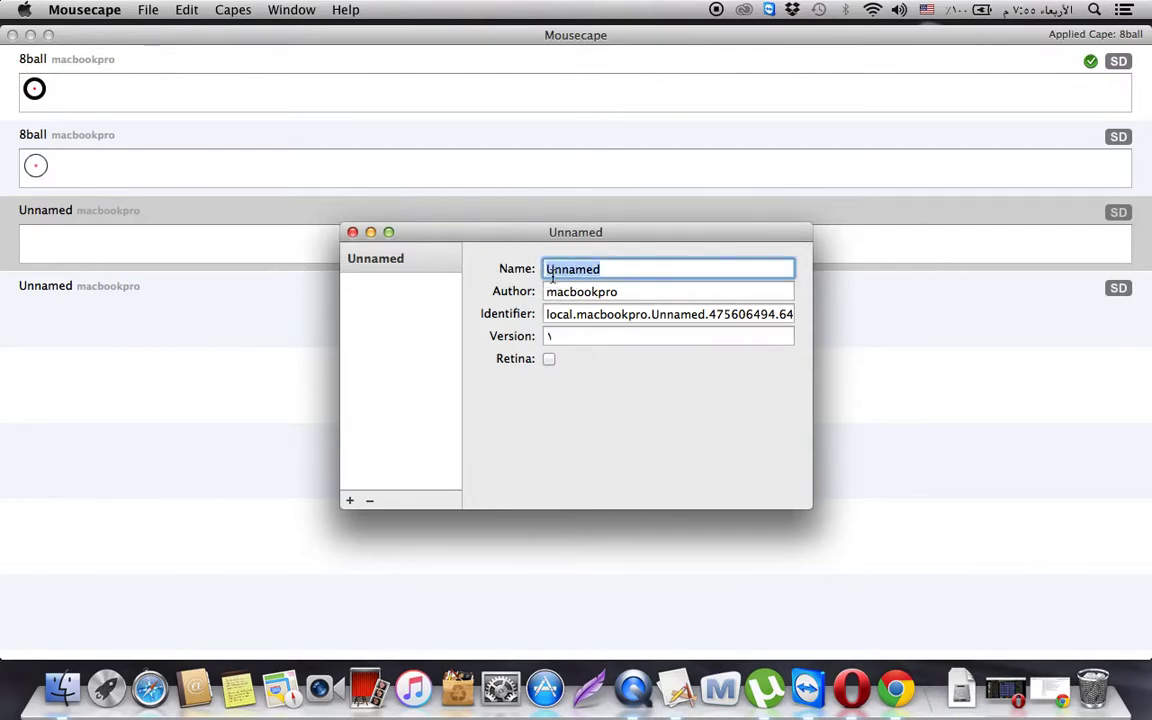
pyautogui.write('q9emy')
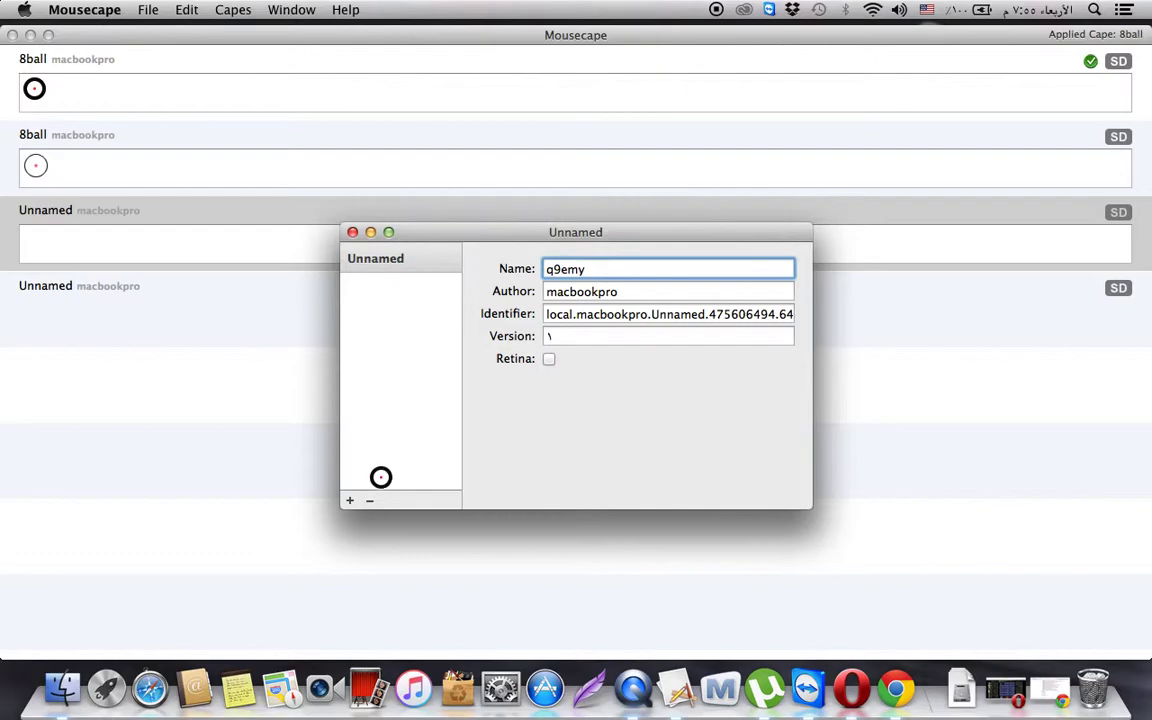
# Add a cursor to the q9emy cape and set its type to Arrow
pyautogui.click(350, 500)
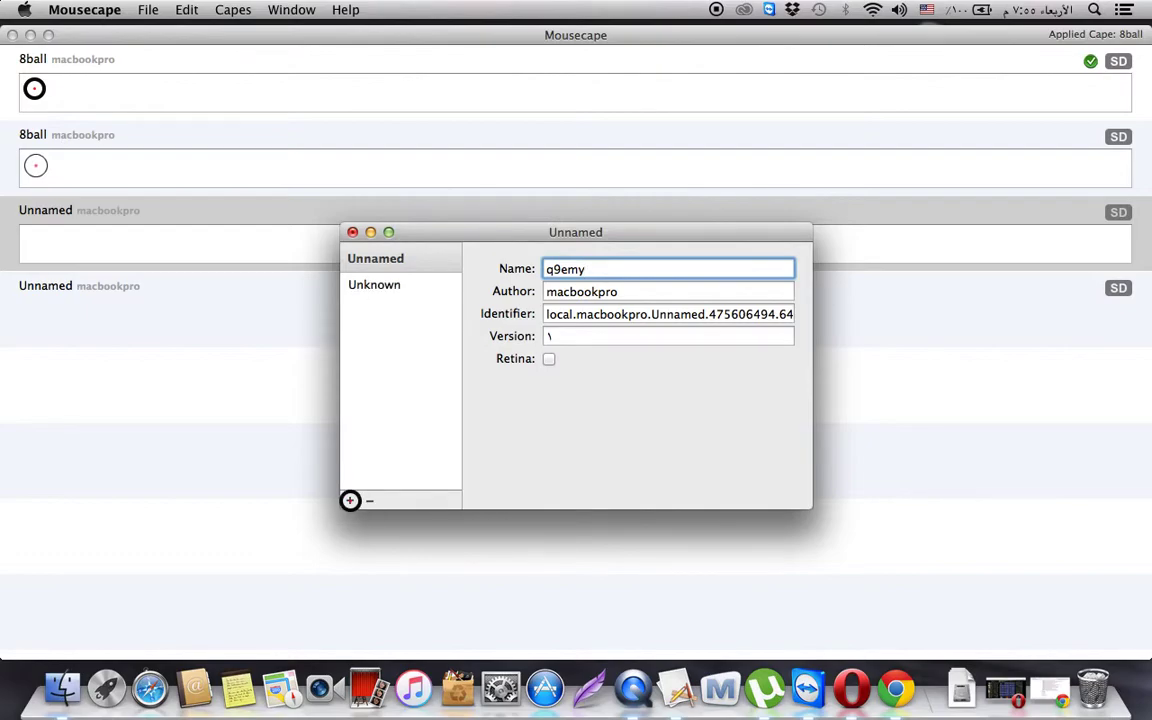
pyautogui.click(378, 285)
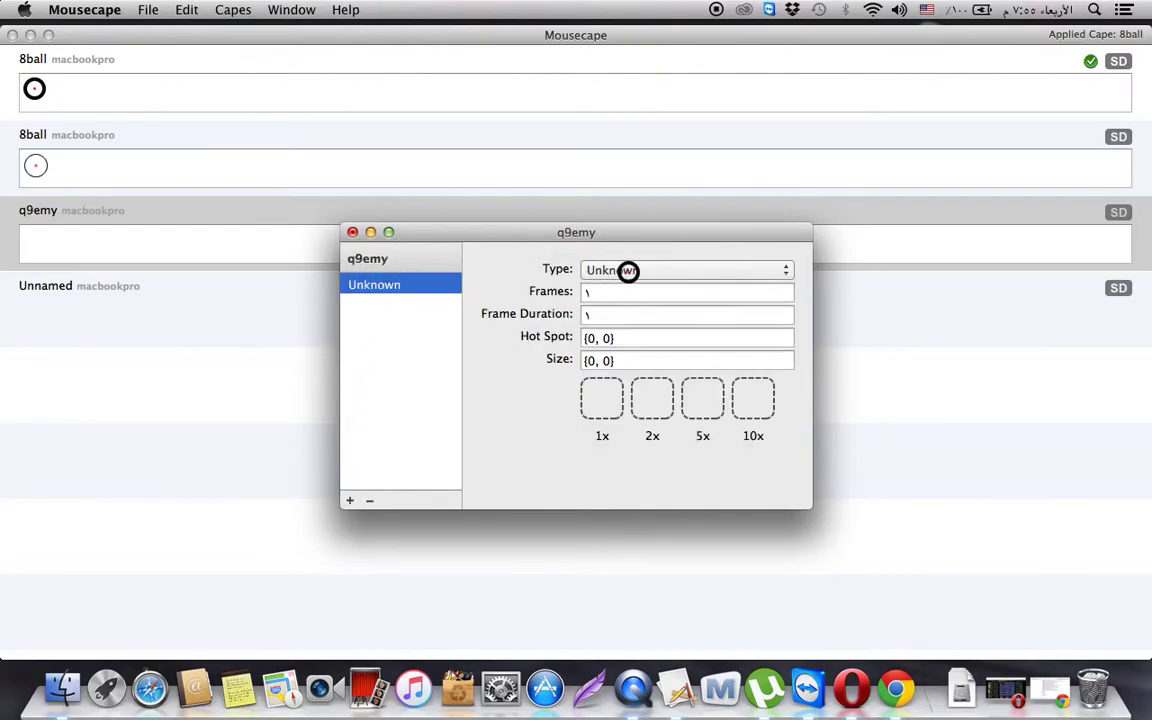
pyautogui.click(627, 270)
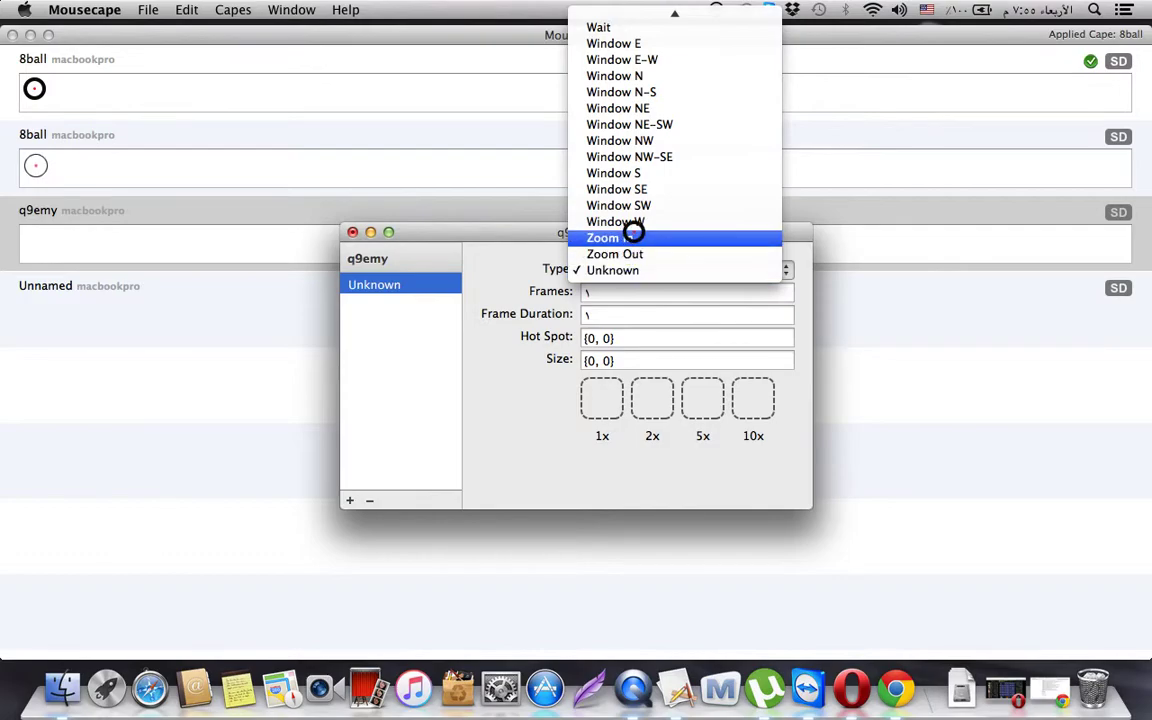
pyautogui.scroll(3, 637, 267)
pyautogui.scroll(5, 637, 267)
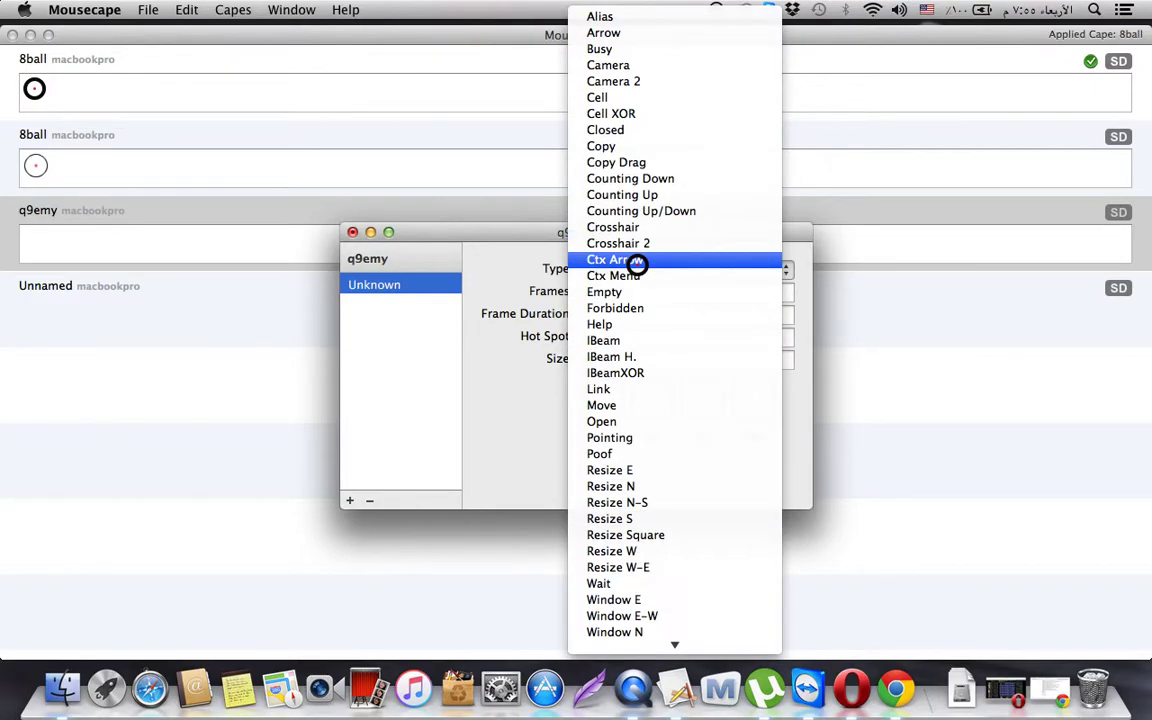
pyautogui.click(630, 33)
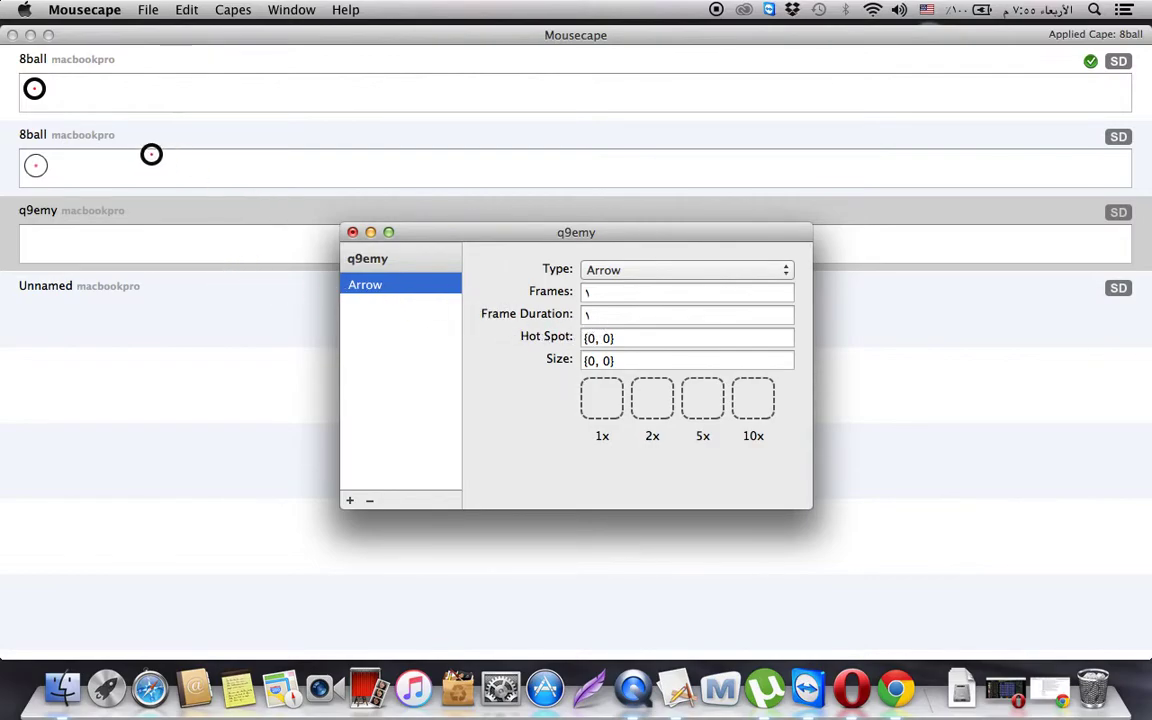
# Apply the Unnamed cape, then minimize the library and move the q9emy editor clear of the cursor files
pyautogui.doubleClick(117, 285)
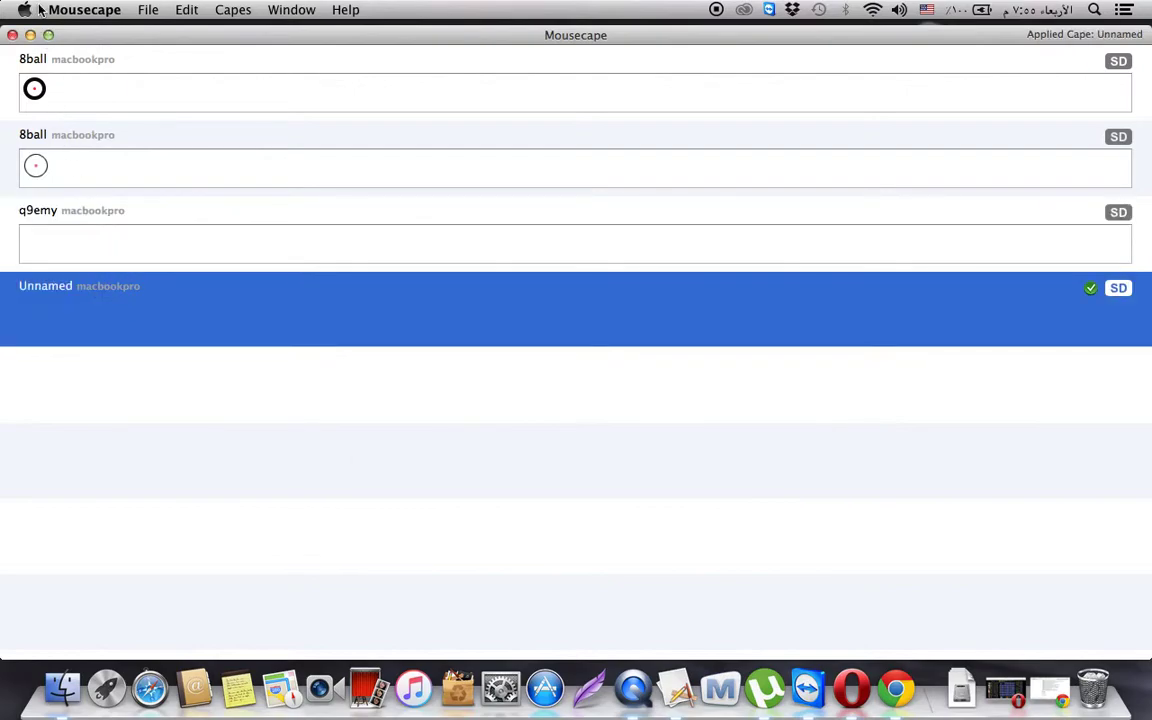
pyautogui.click(31, 35)
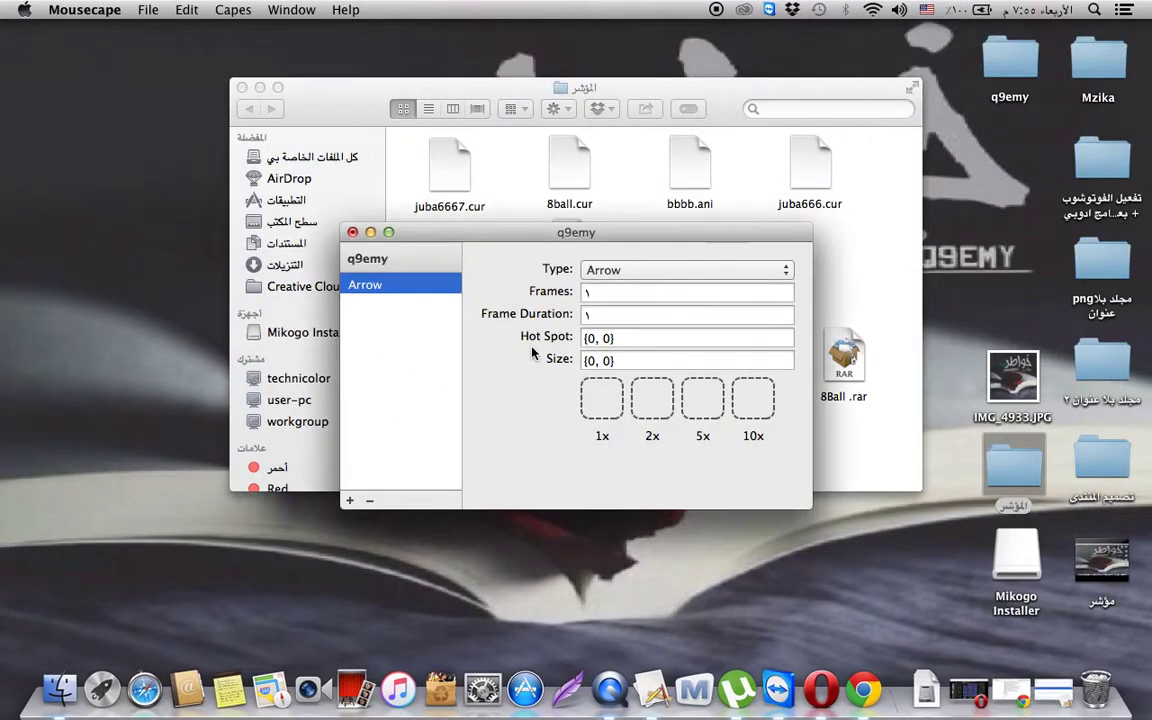
pyautogui.moveTo(593, 238); pyautogui.dragTo(583, 352)
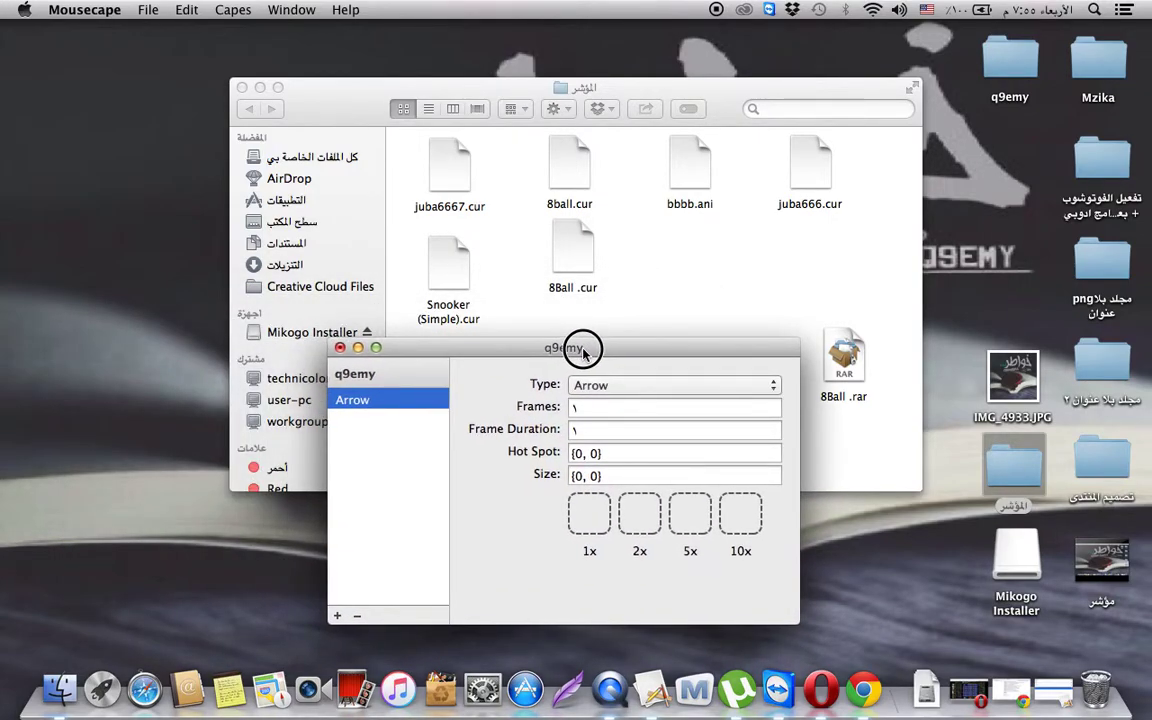
# Load the 8Ball .cur file from the folder into the Arrow cursor's 1x, 2x, 5x and 10x image slots
pyautogui.click(575, 265)
pyautogui.moveTo(575, 265); pyautogui.dragTo(595, 535)
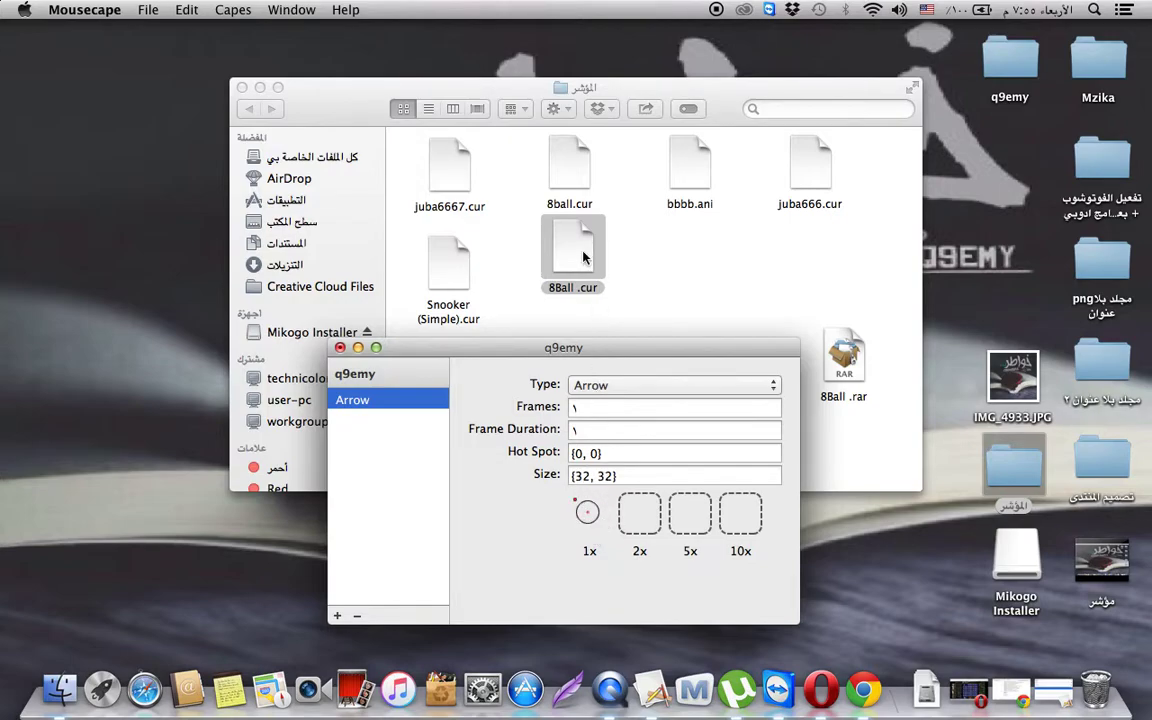
pyautogui.moveTo(583, 258); pyautogui.dragTo(646, 518)
pyautogui.moveTo(560, 300); pyautogui.dragTo(686, 525)
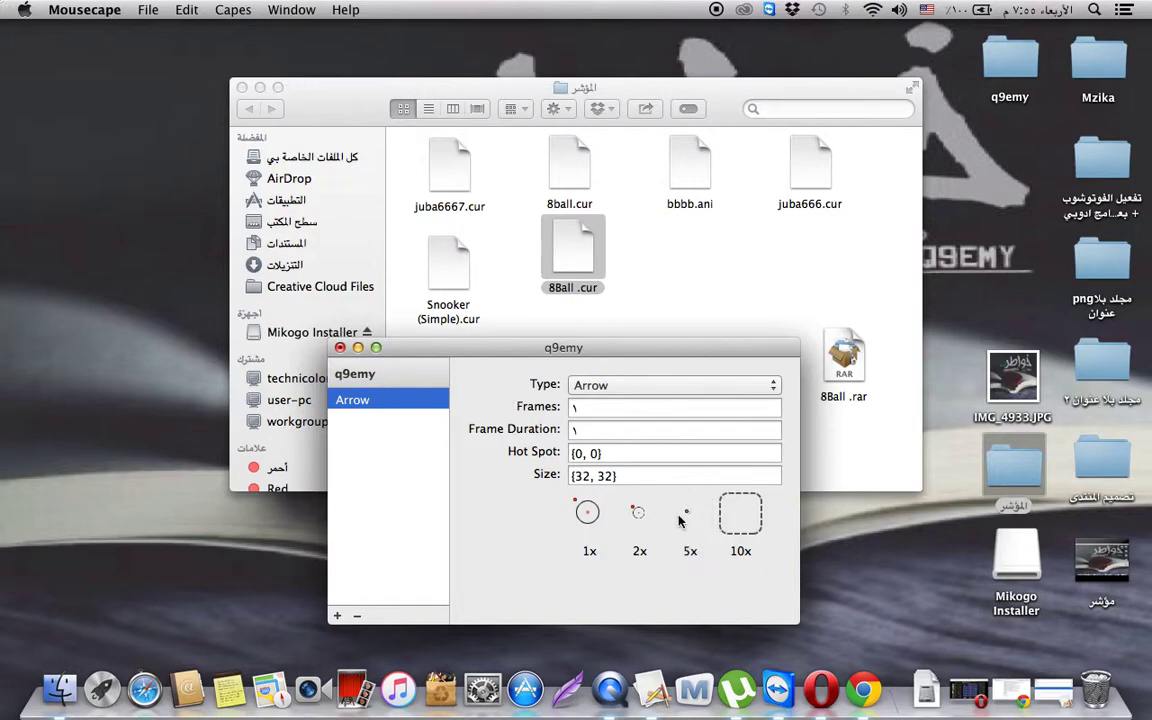
pyautogui.moveTo(571, 250); pyautogui.dragTo(747, 527)
# Close the q9emy cape editor with its changes saved and reopen the cape library
pyautogui.click(579, 454)
pyautogui.doubleClick(578, 454)
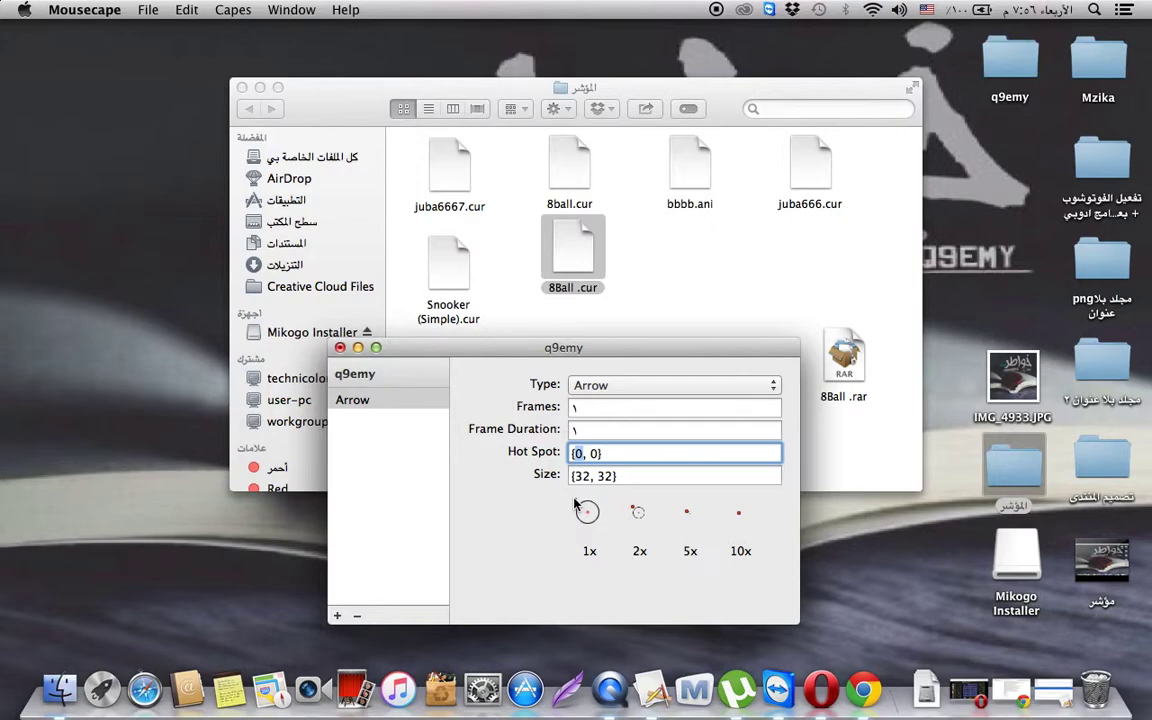
pyautogui.click(341, 348)
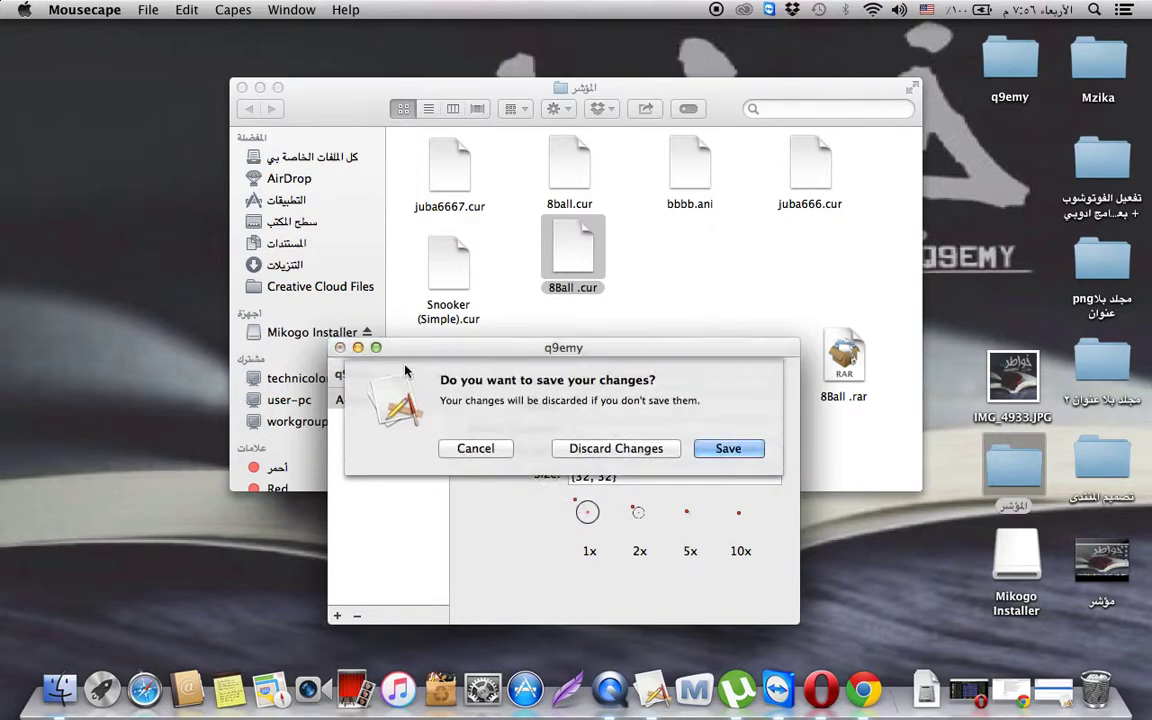
pyautogui.click(725, 447)
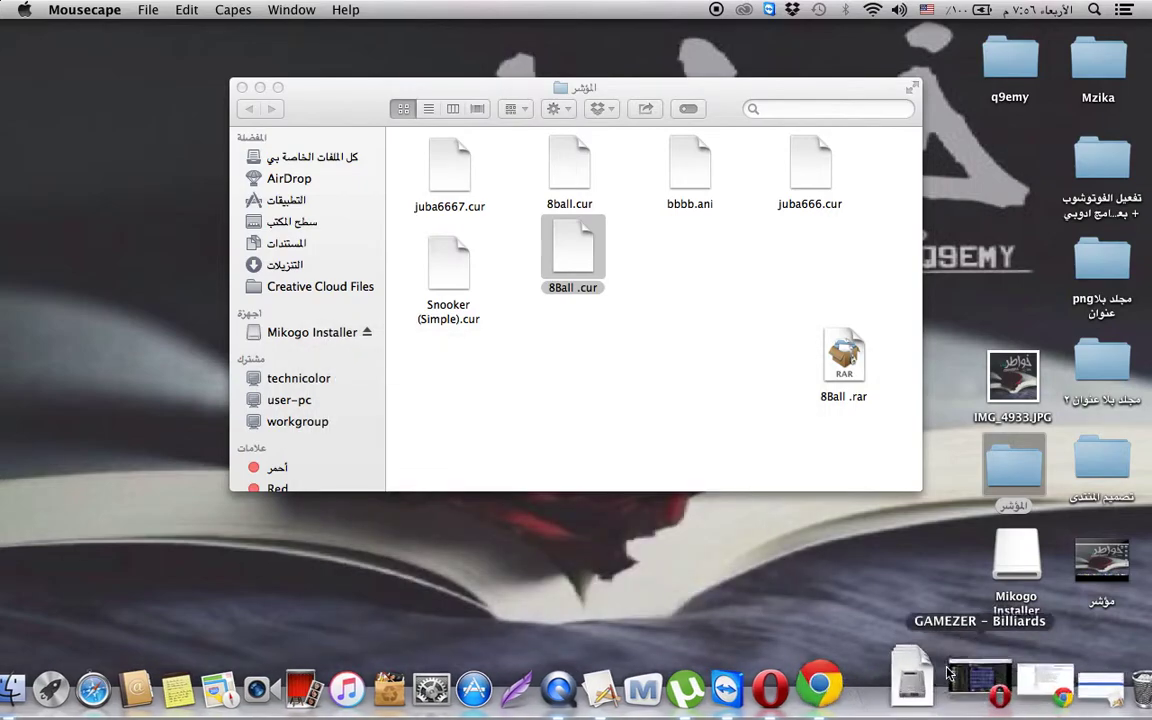
pyautogui.click(648, 650)
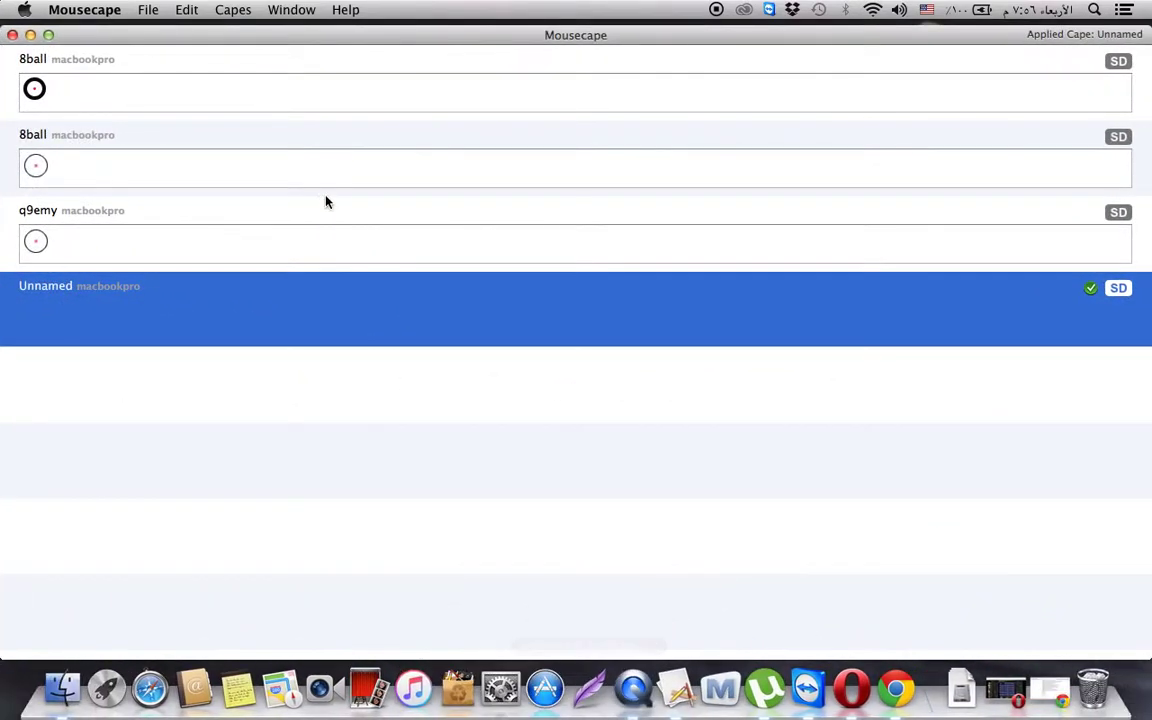
# Apply the q9emy cape, then switch to Chrome and show the rw-designer gallery page
pyautogui.doubleClick(140, 245)
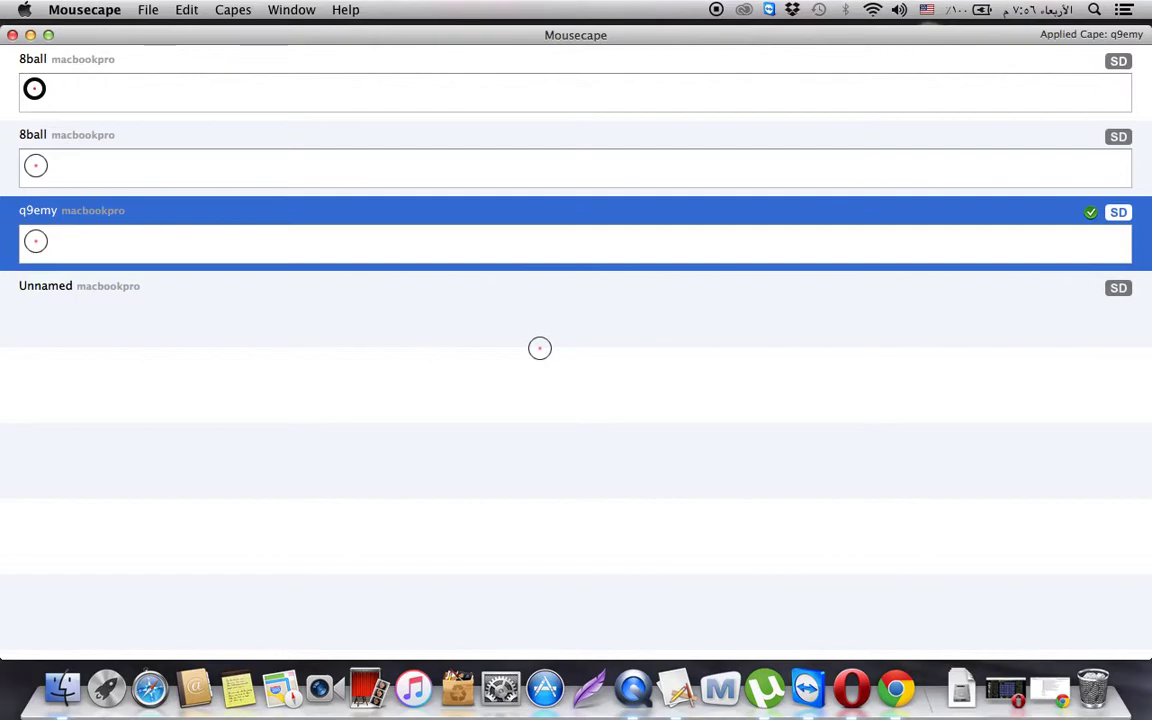
pyautogui.click(1048, 674)
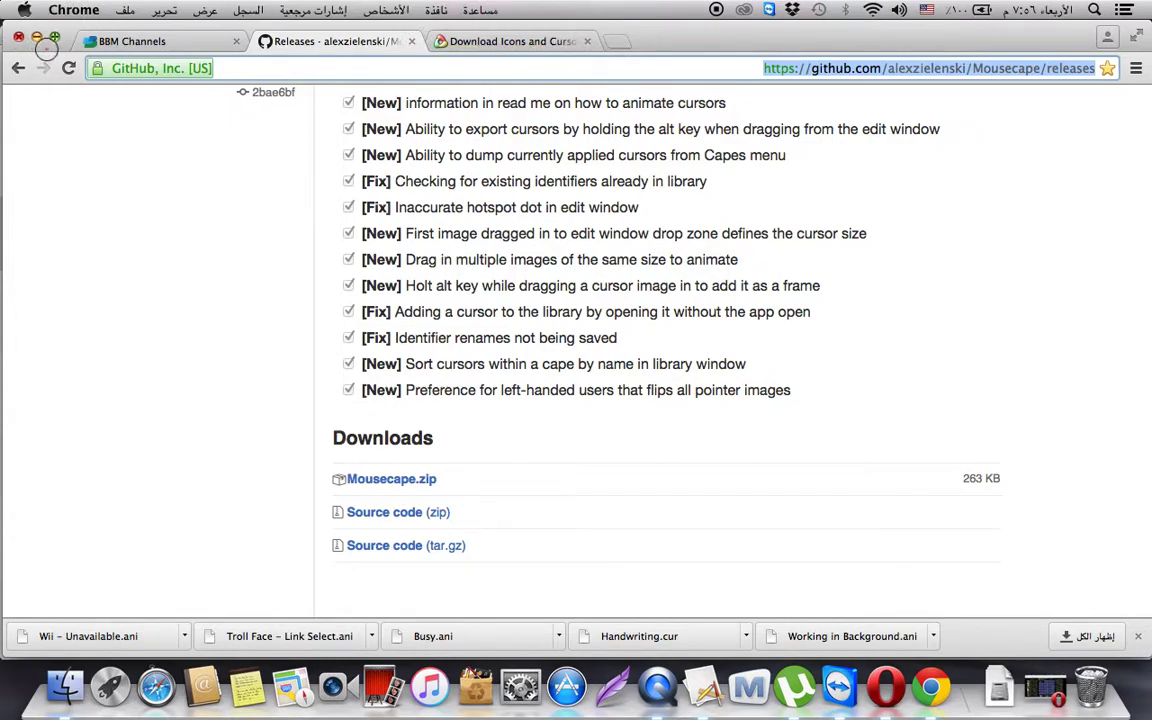
pyautogui.click(510, 42)
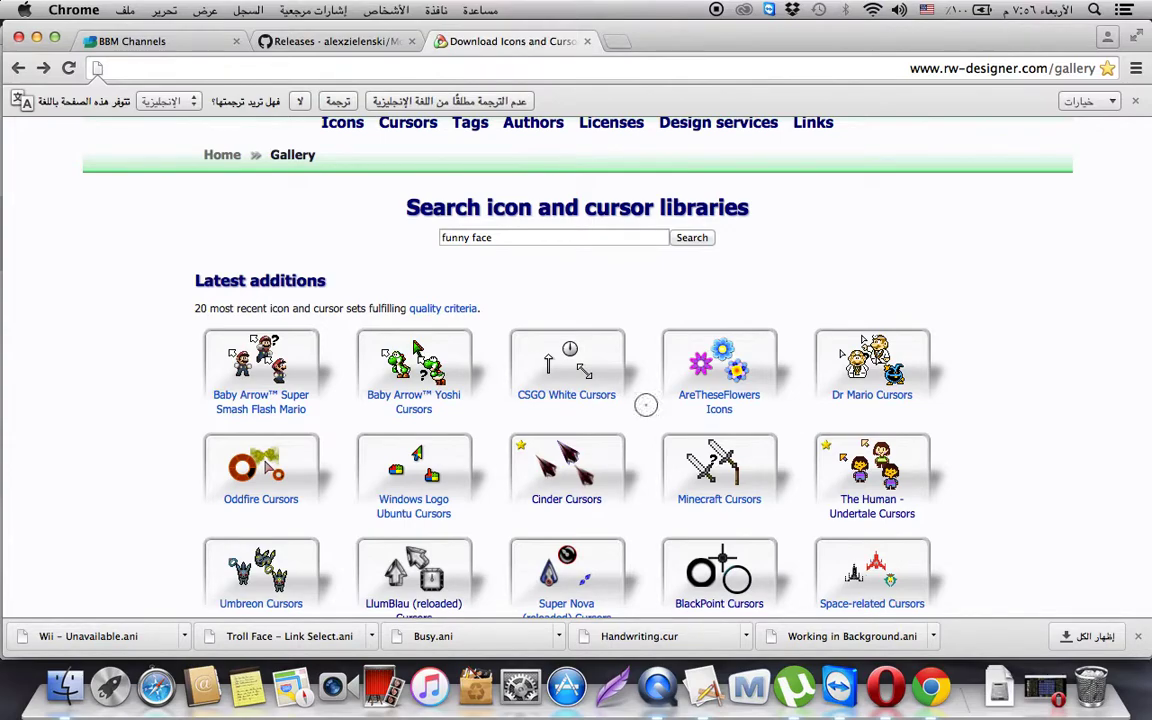
# Return to Mousecape, apply the Unnamed cape and minimize the library window
pyautogui.click(704, 687)
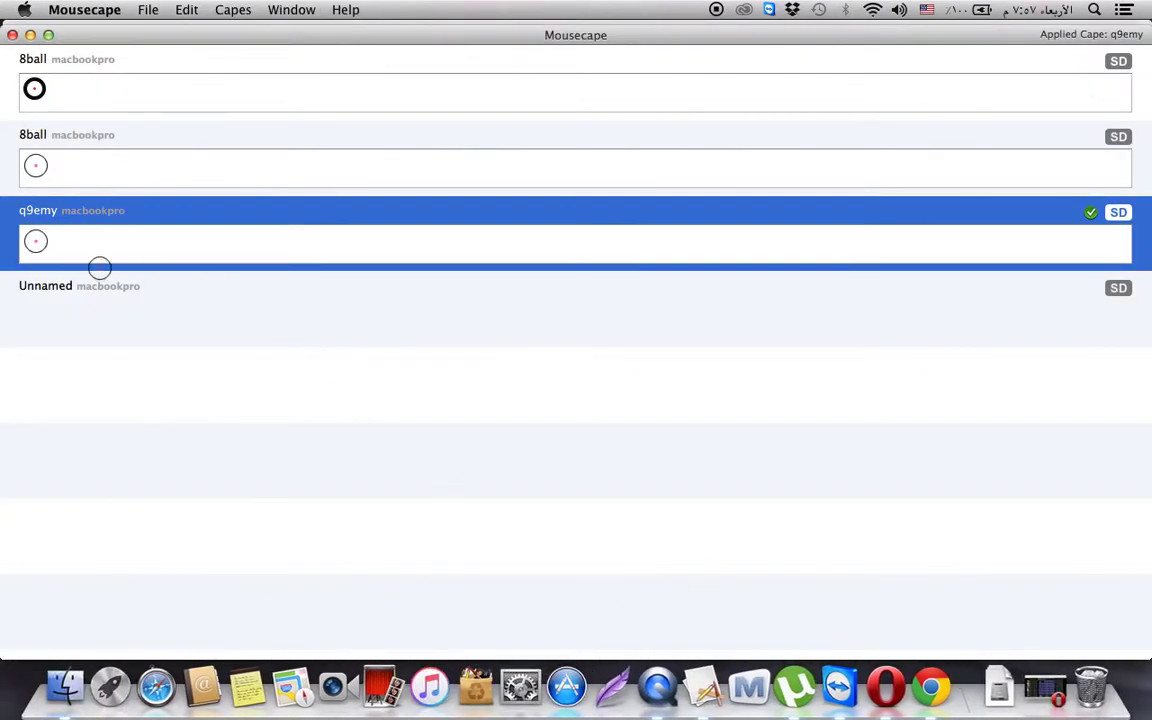
pyautogui.doubleClick(162, 288)
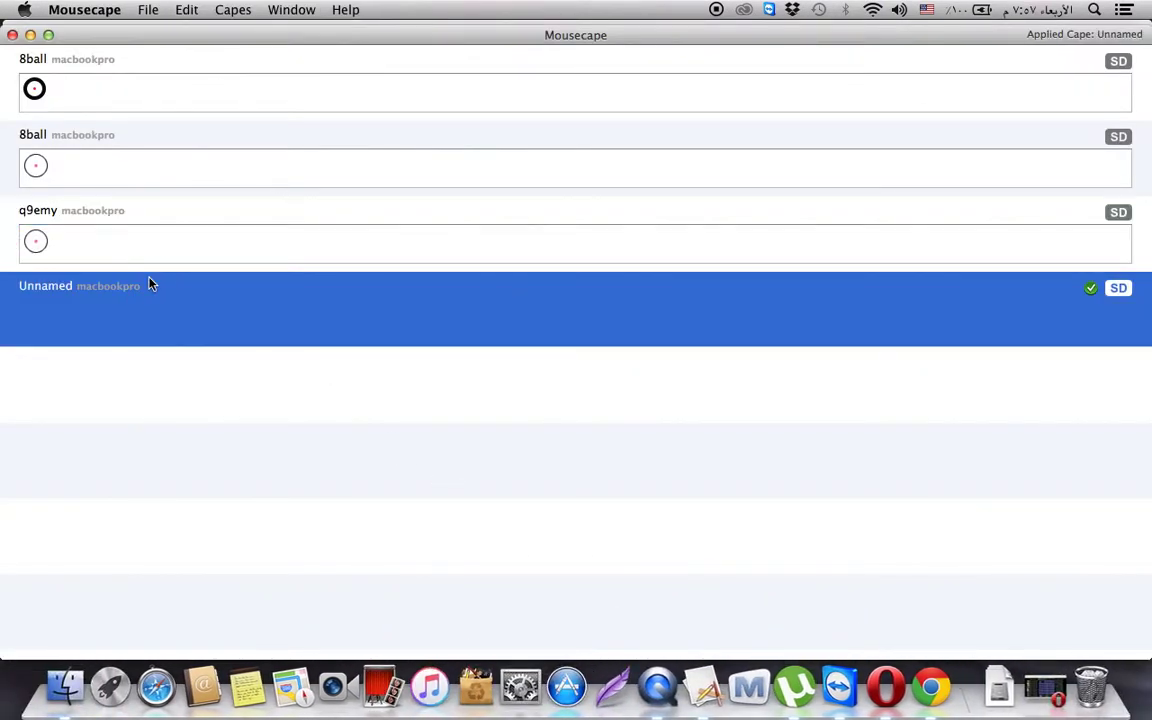
pyautogui.click(31, 36)
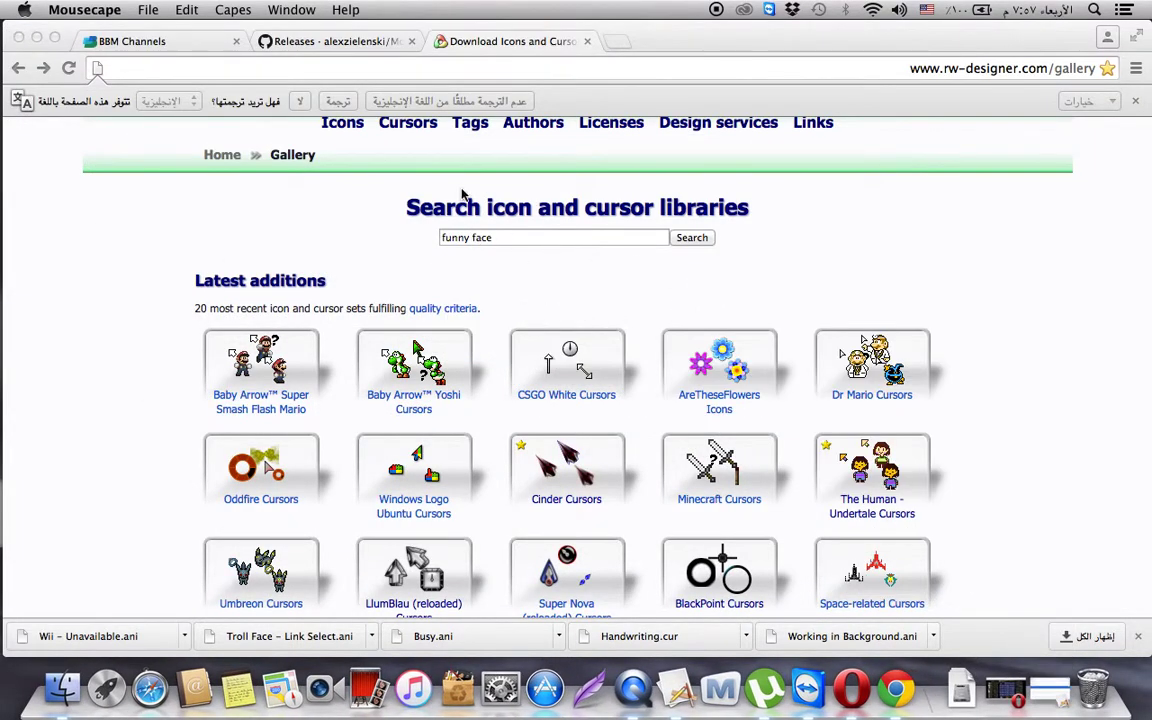
# Highlight the rw-designer gallery's web address and look over the latest cursor sets
pyautogui.click(704, 67)
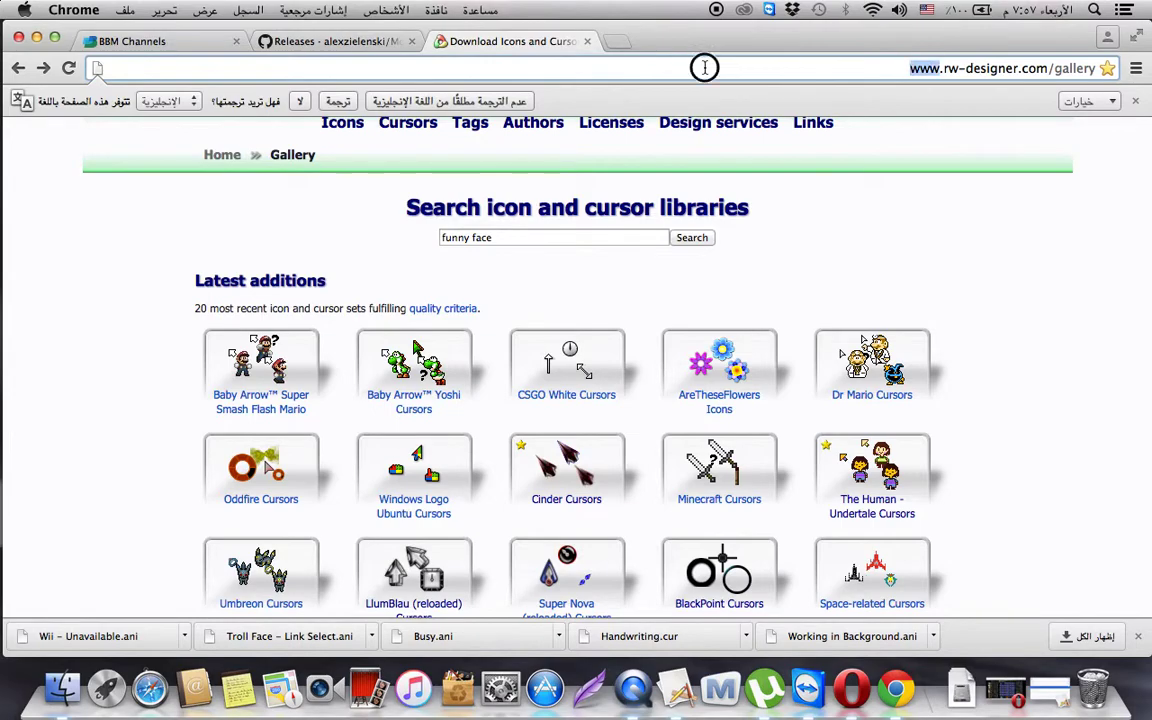
pyautogui.click(704, 67)
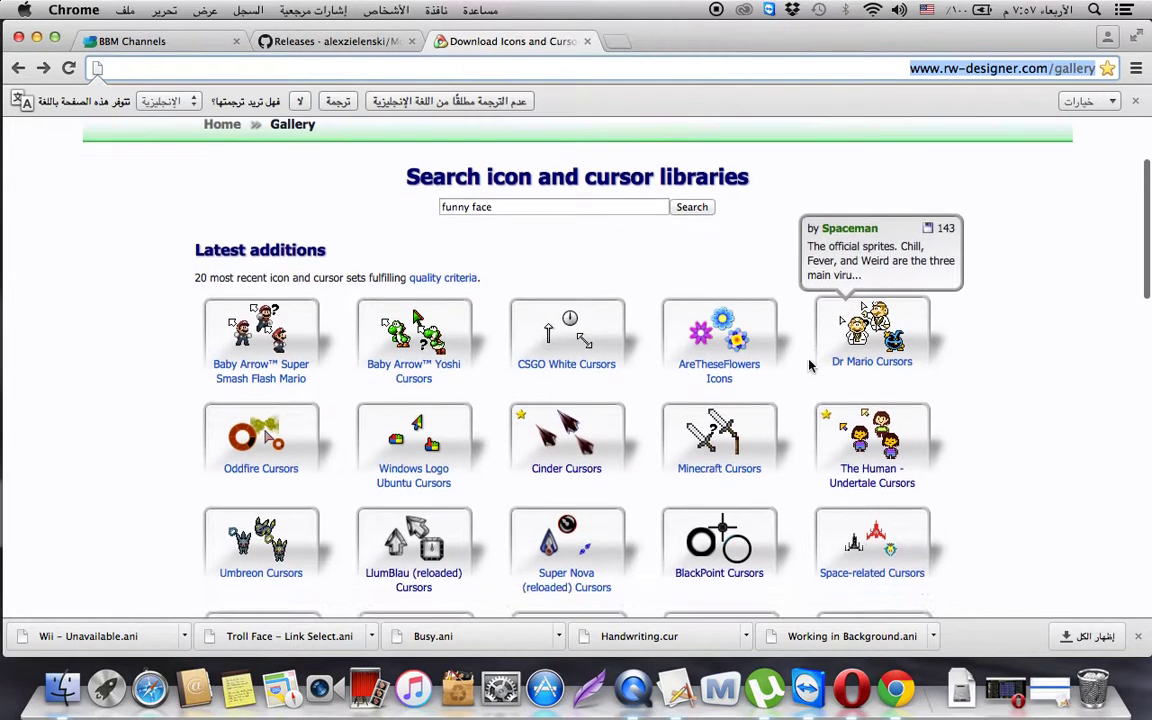
pyautogui.scroll(-5, 810, 366)
pyautogui.scroll(3, 810, 366)
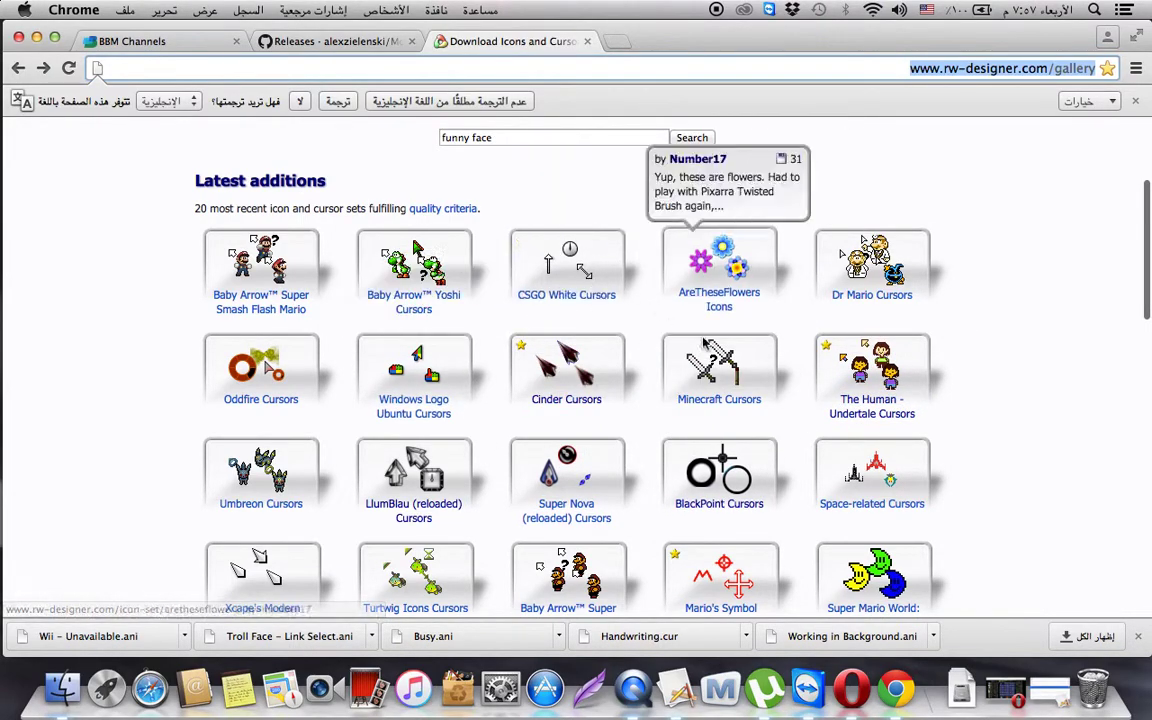
# Shorten the gallery's search text to the single letter f
pyautogui.click(497, 137)
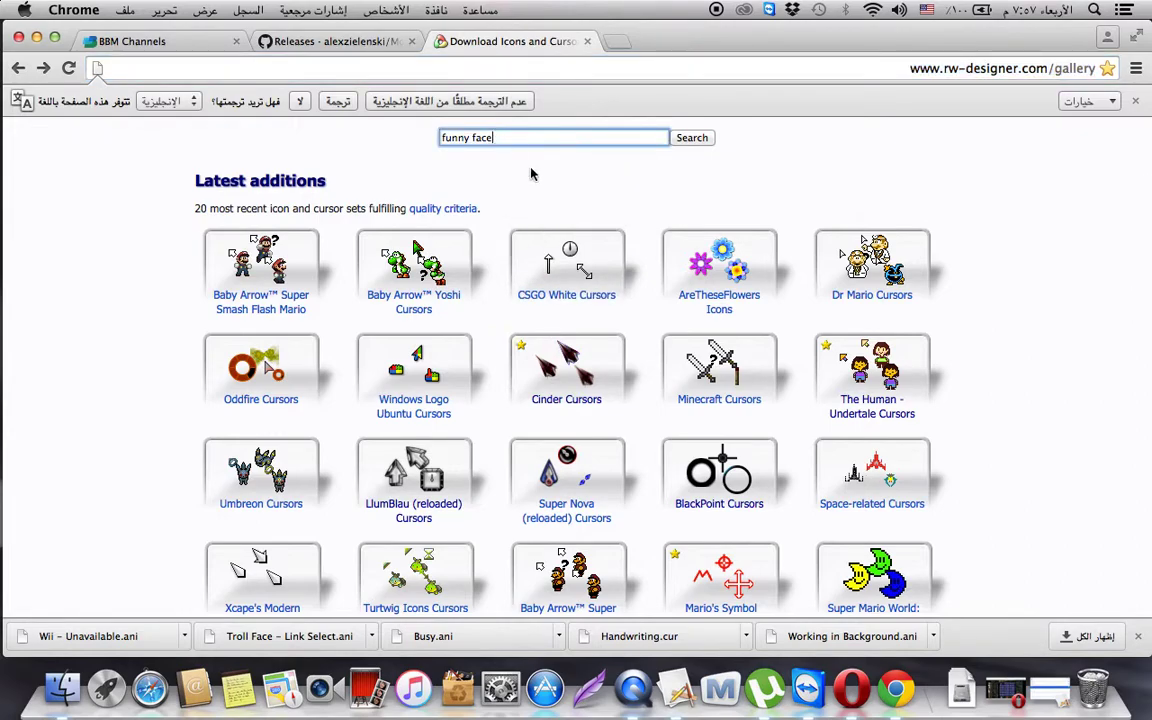
pyautogui.press('BackSpace')
pyautogui.press('BackSpace')
pyautogui.press('BackSpace')
pyautogui.press('BackSpace')
pyautogui.press('BackSpace')
pyautogui.press('BackSpace')
pyautogui.press('BackSpace')
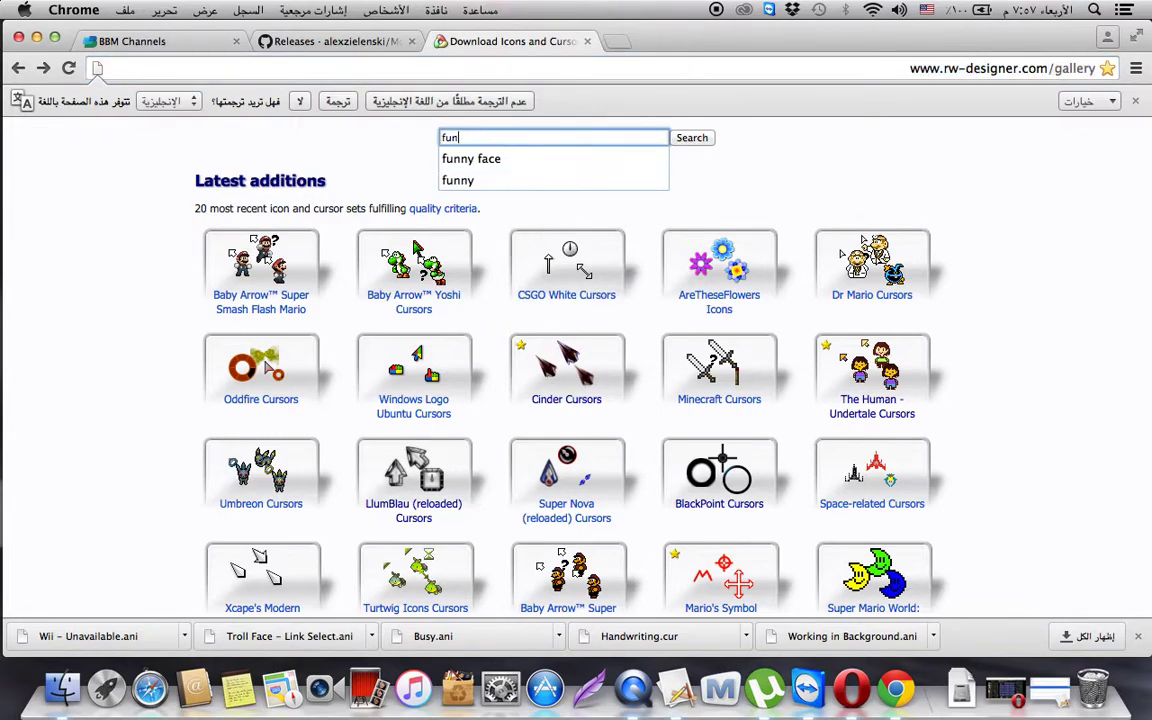
pyautogui.press('BackSpace')
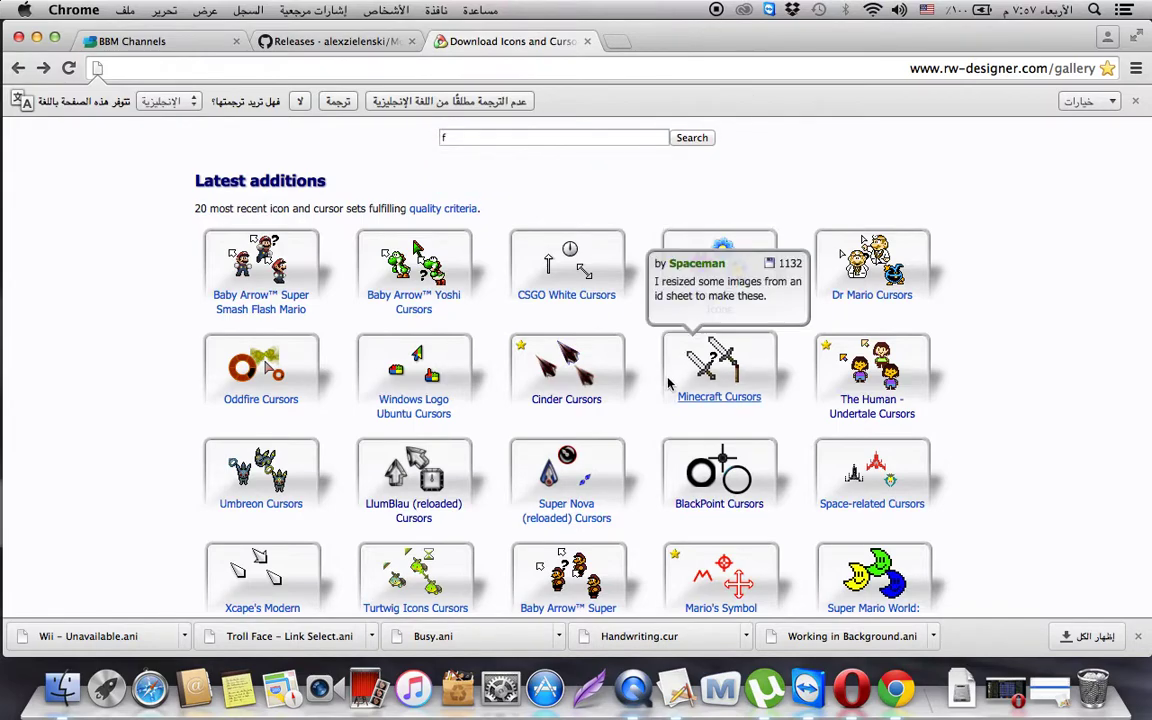
# Browse the latest additions, open the Baby Arrow Super Smash Flash Mario Cursors set and examine its individual cursors
pyautogui.scroll(-3, 667, 383)
pyautogui.moveTo(667, 385)
pyautogui.moveTo(875, 195)
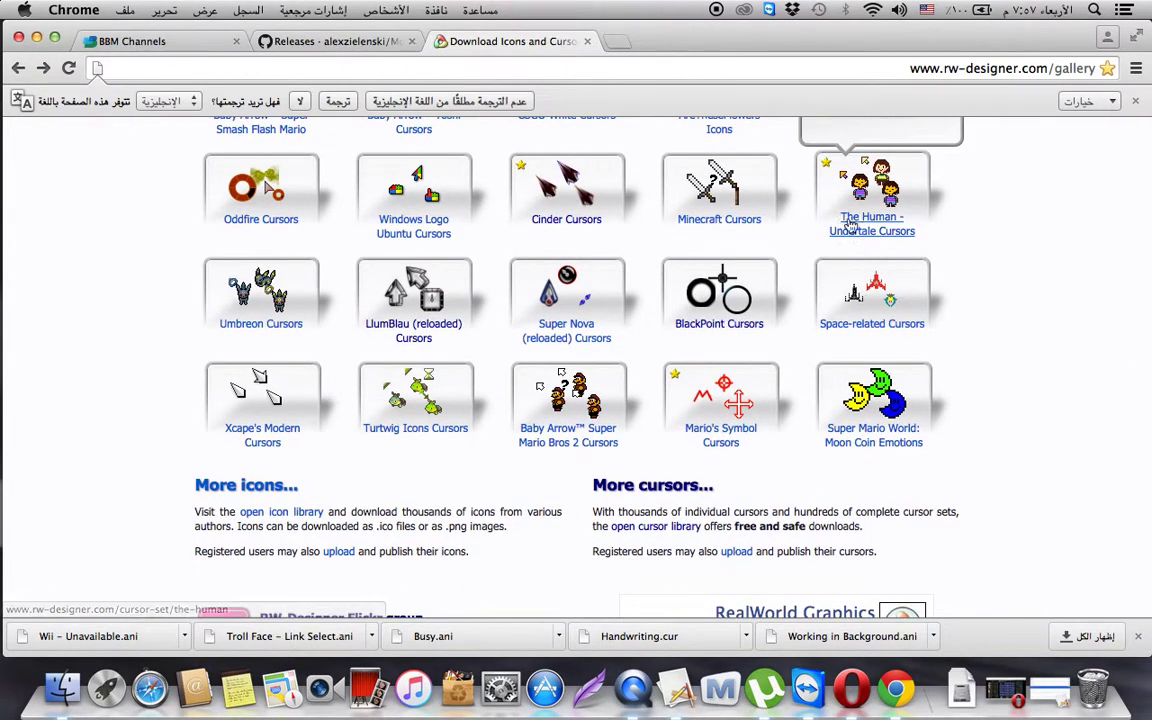
pyautogui.moveTo(685, 312)
pyautogui.scroll(3, 685, 312)
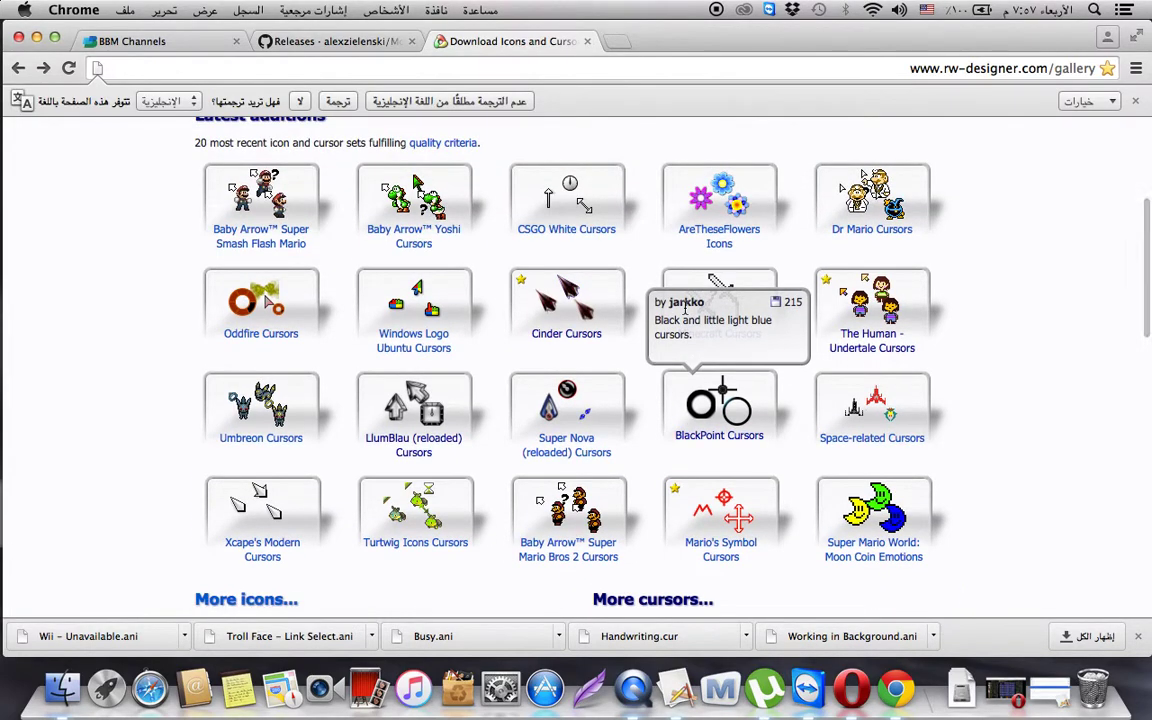
pyautogui.click(301, 192)
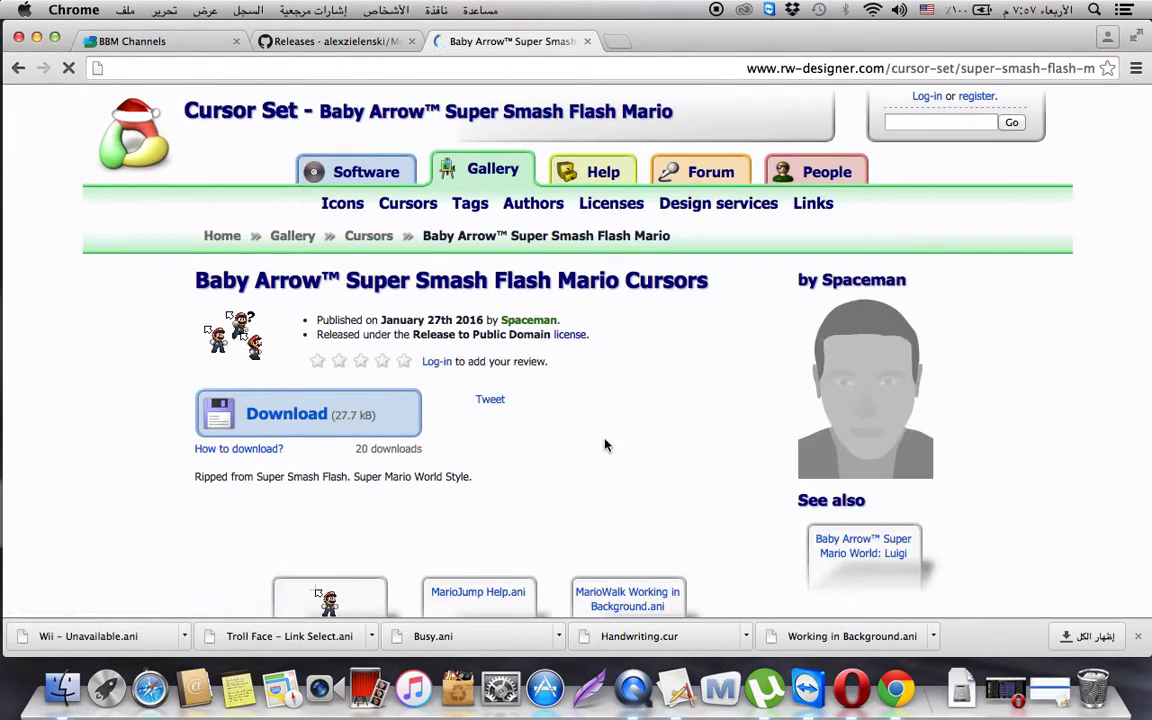
pyautogui.scroll(-5, 600, 440)
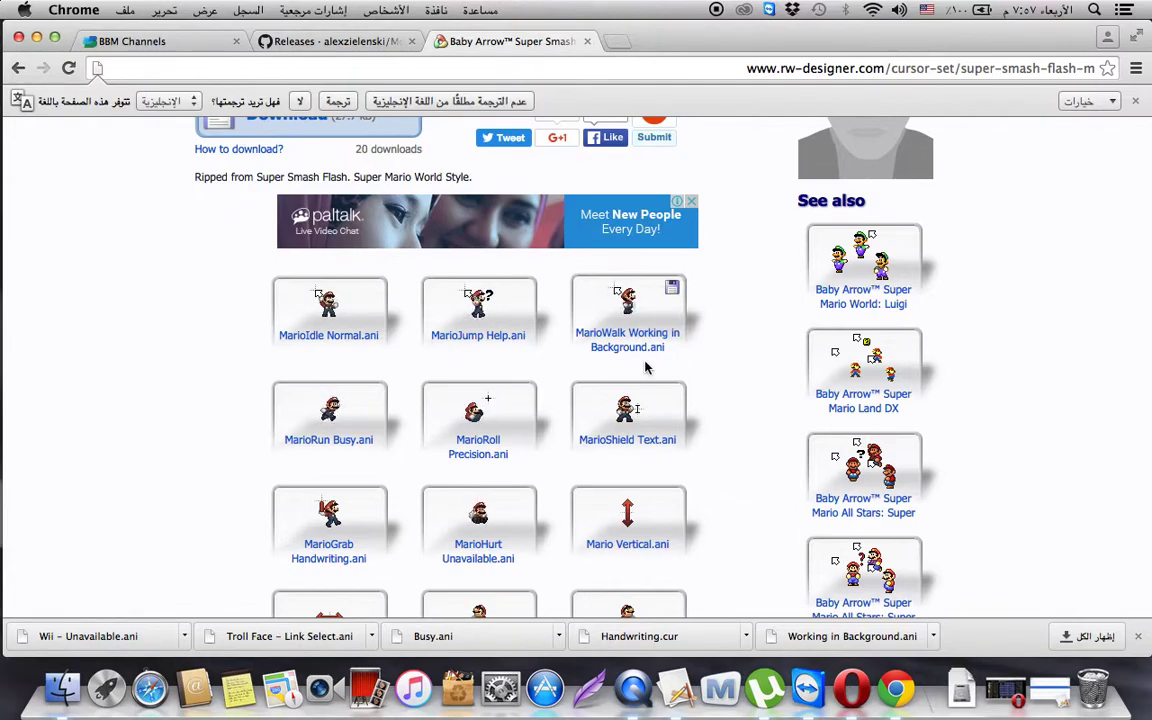
pyautogui.scroll(-3, 185, 441)
pyautogui.scroll(-1, 185, 441)
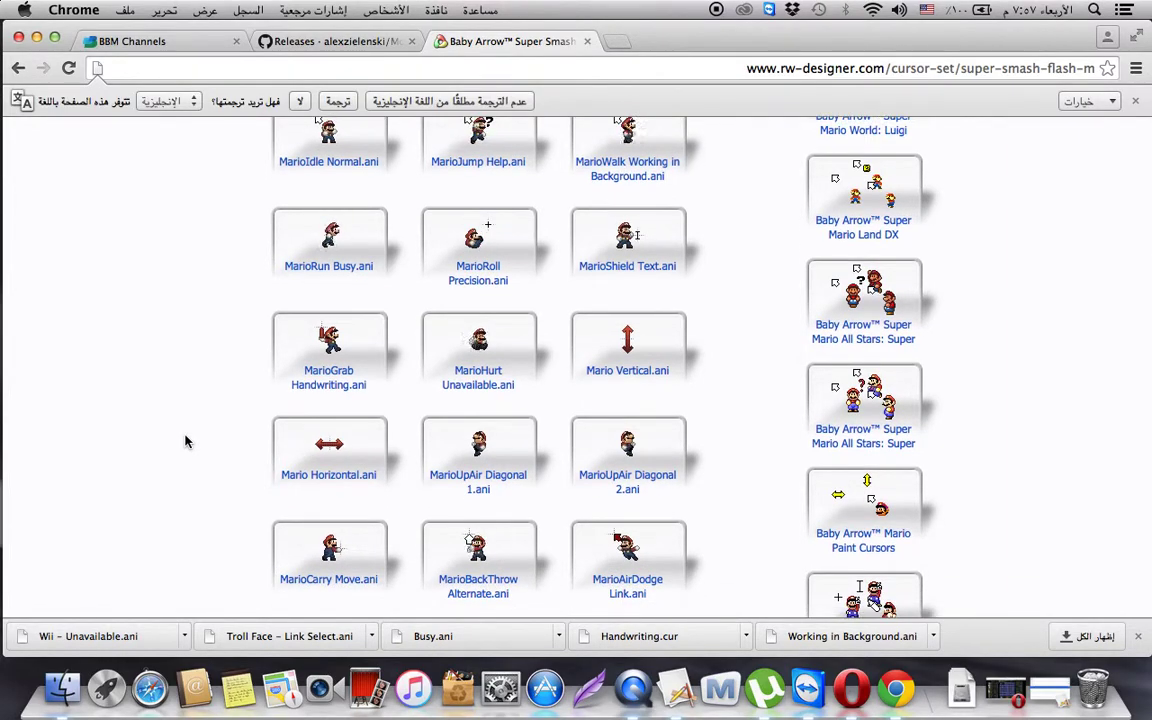
pyautogui.scroll(-4, 185, 441)
pyautogui.scroll(4, 185, 441)
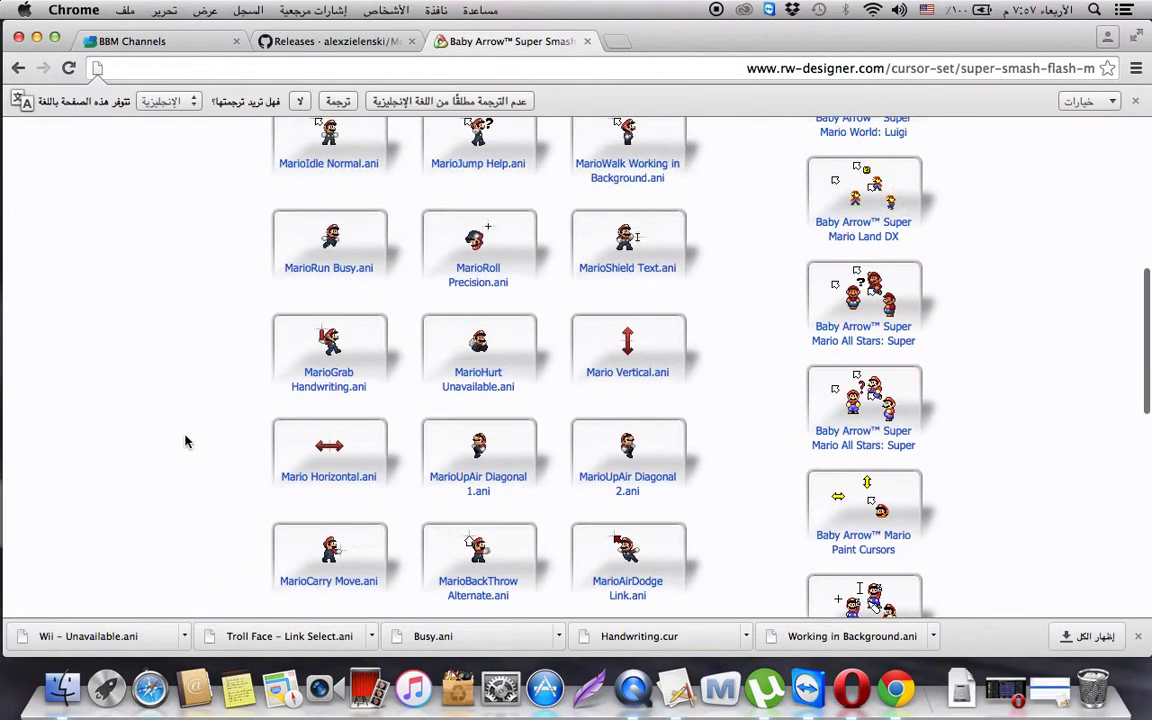
# Go back to the gallery, open the BlackPoint Cursors set and download its handdraw.cur file
pyautogui.click(18, 72)
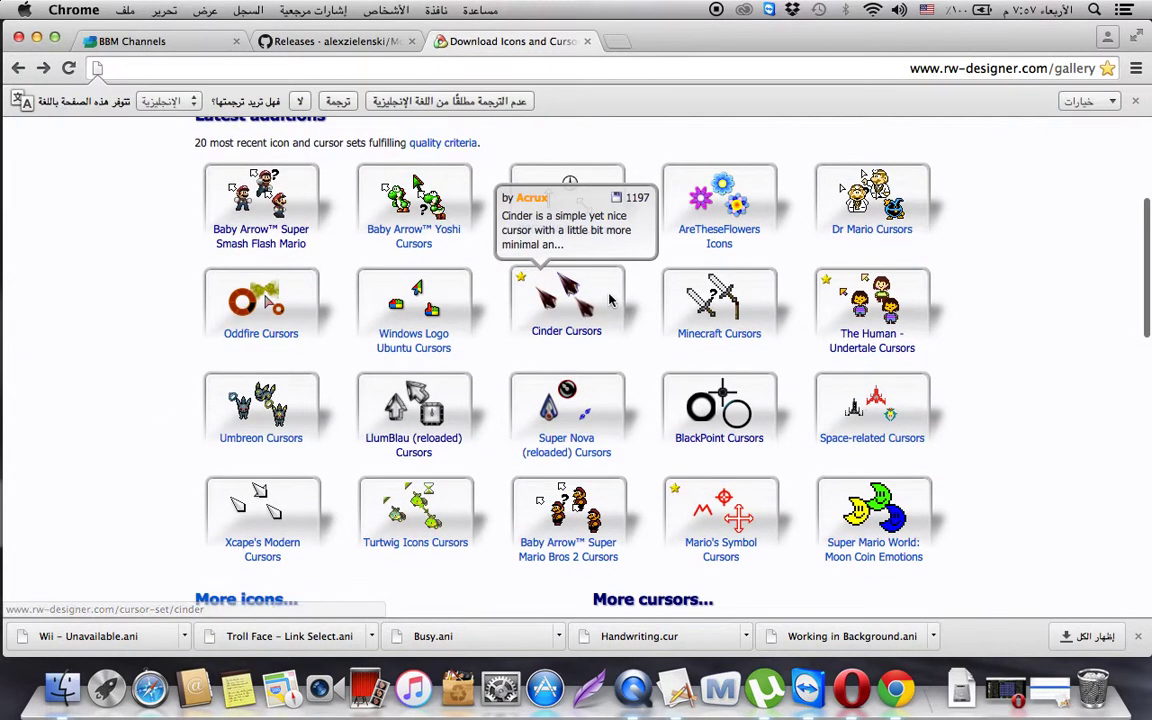
pyautogui.click(703, 405)
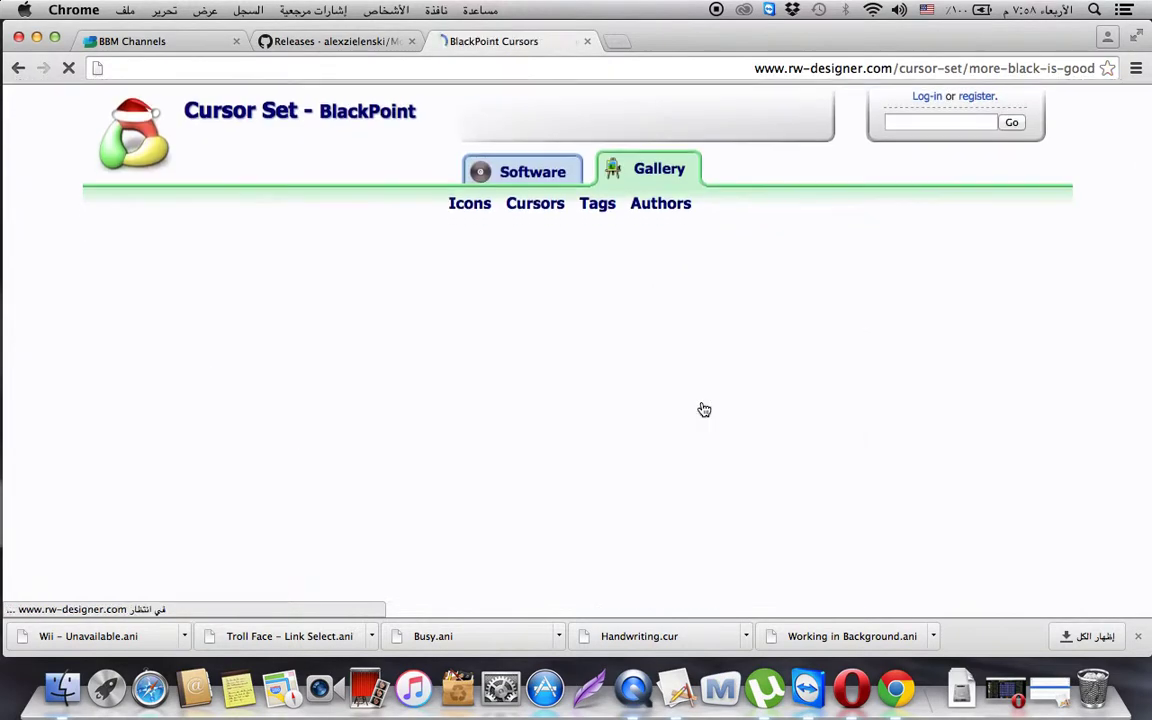
pyautogui.scroll(-5, 620, 432)
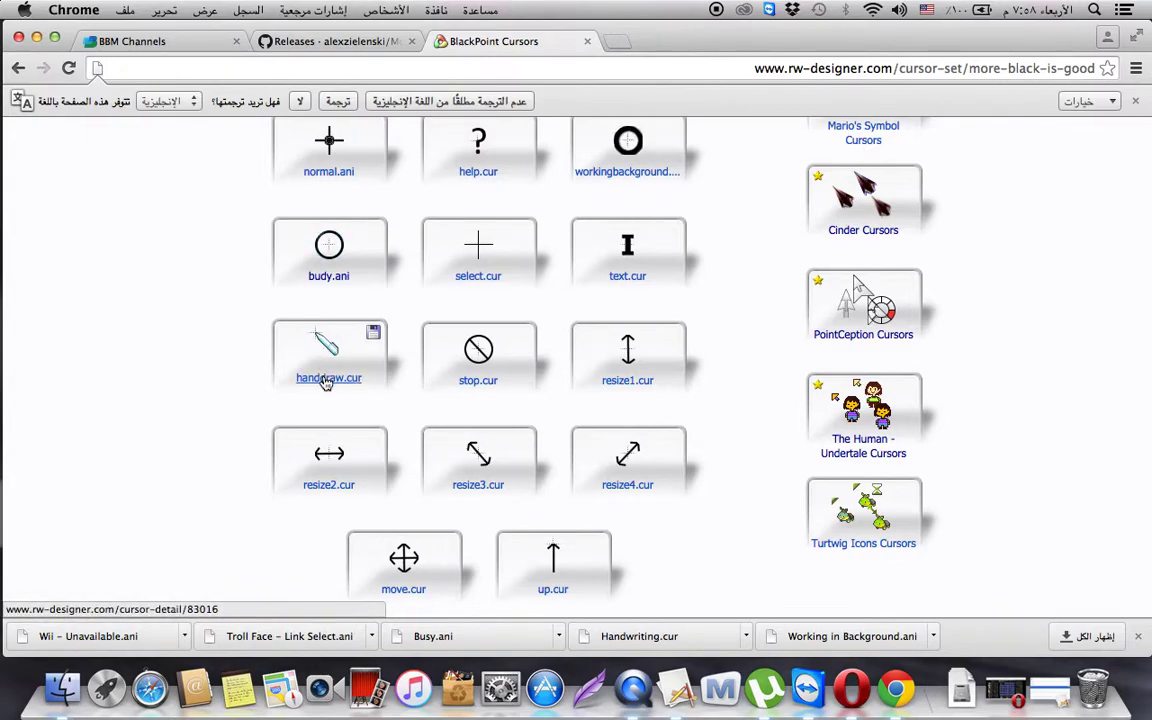
pyautogui.click(375, 340)
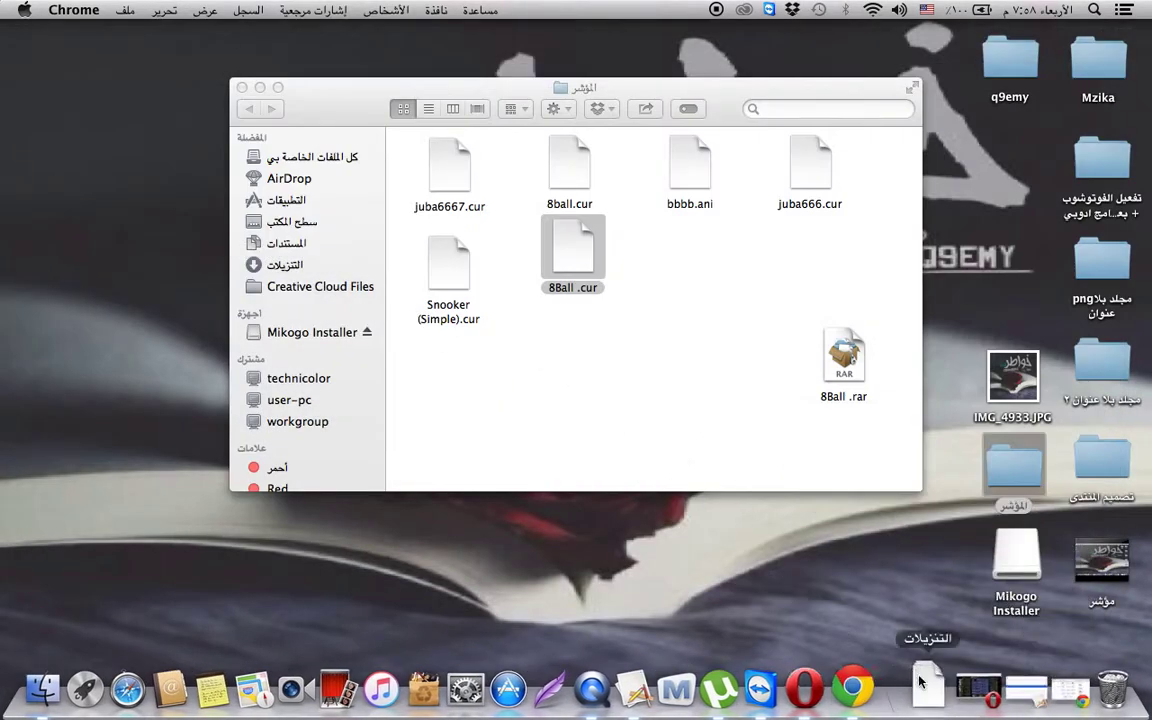
# Close the cursor folder window and move the downloaded handdraw.cur file onto the desktop
pyautogui.click(242, 88)
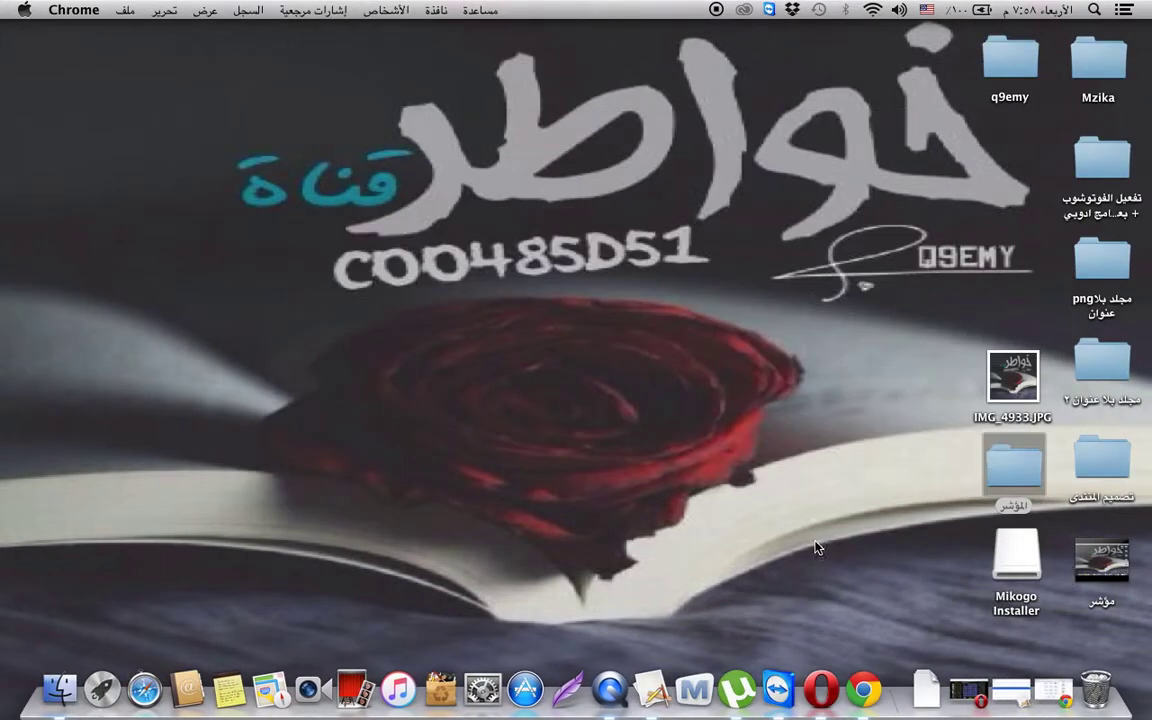
pyautogui.click(926, 688)
pyautogui.moveTo(951, 573); pyautogui.dragTo(784, 458)
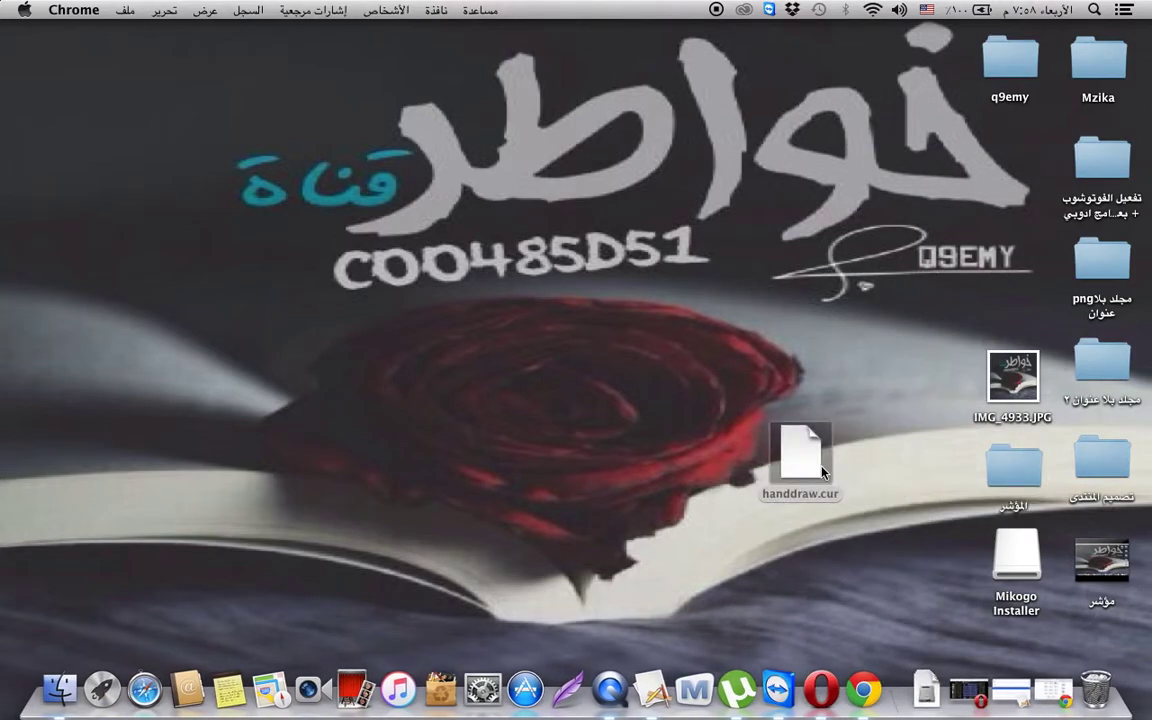
# Create a new cape in Mousecape and select the Unnamed cape that is not applied
pyautogui.click(655, 680)
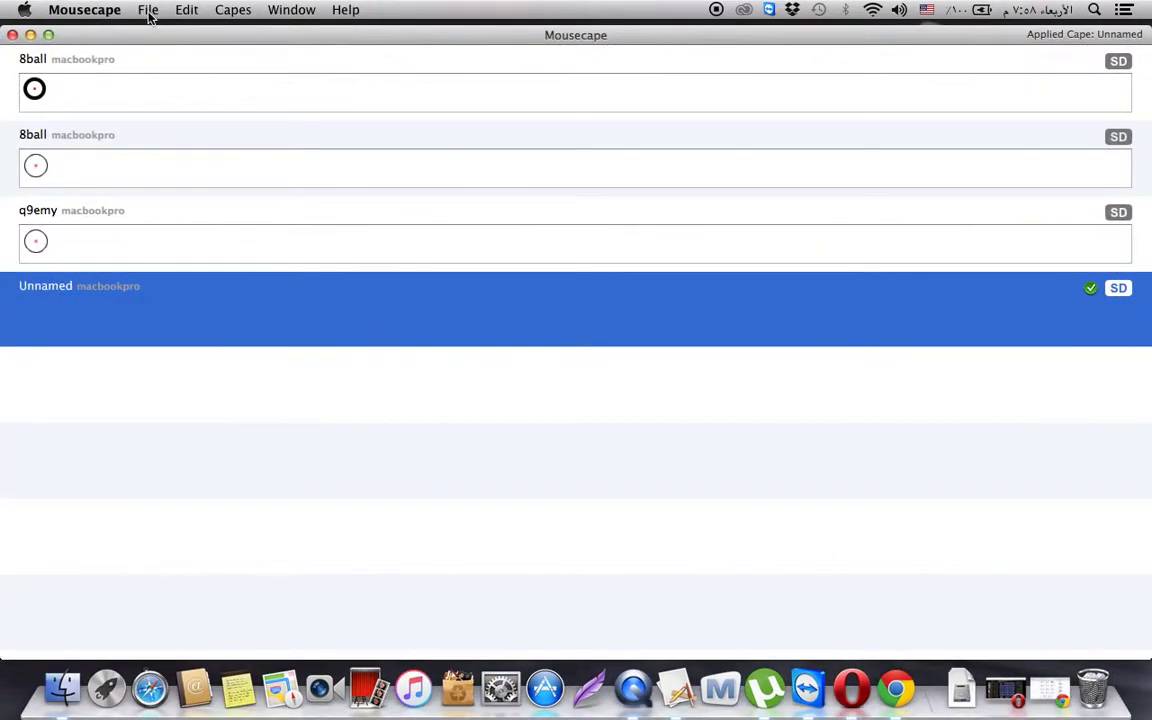
pyautogui.click(148, 12)
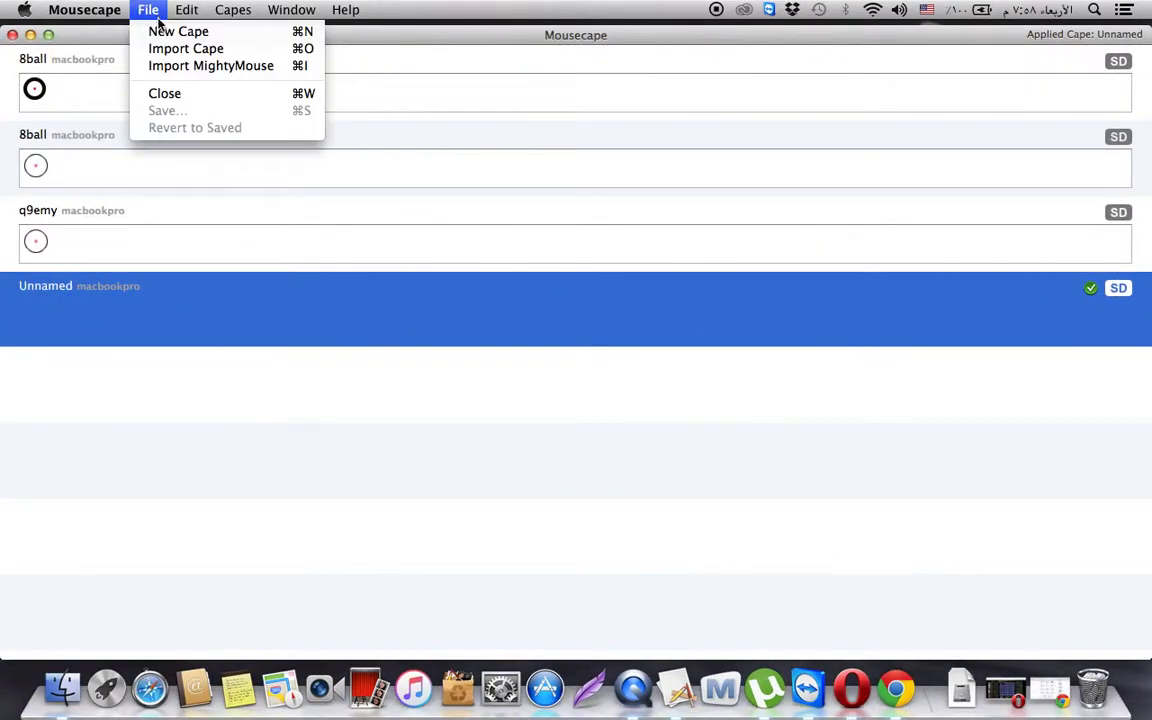
pyautogui.click(160, 31)
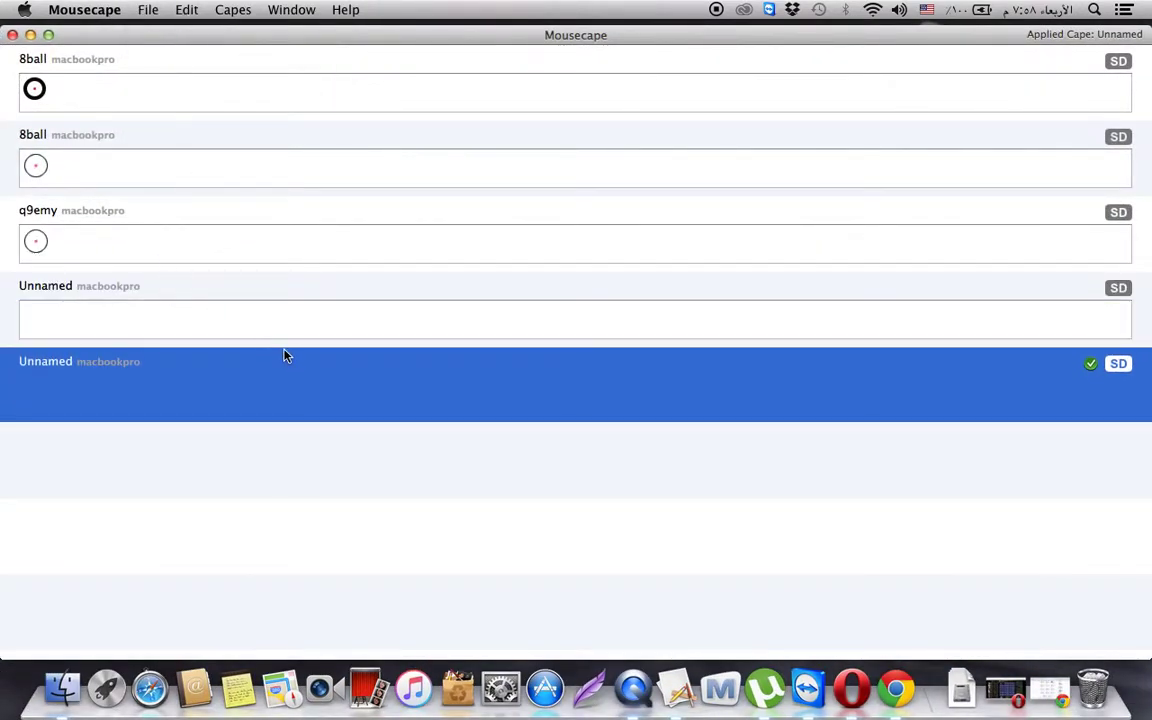
pyautogui.click(215, 320)
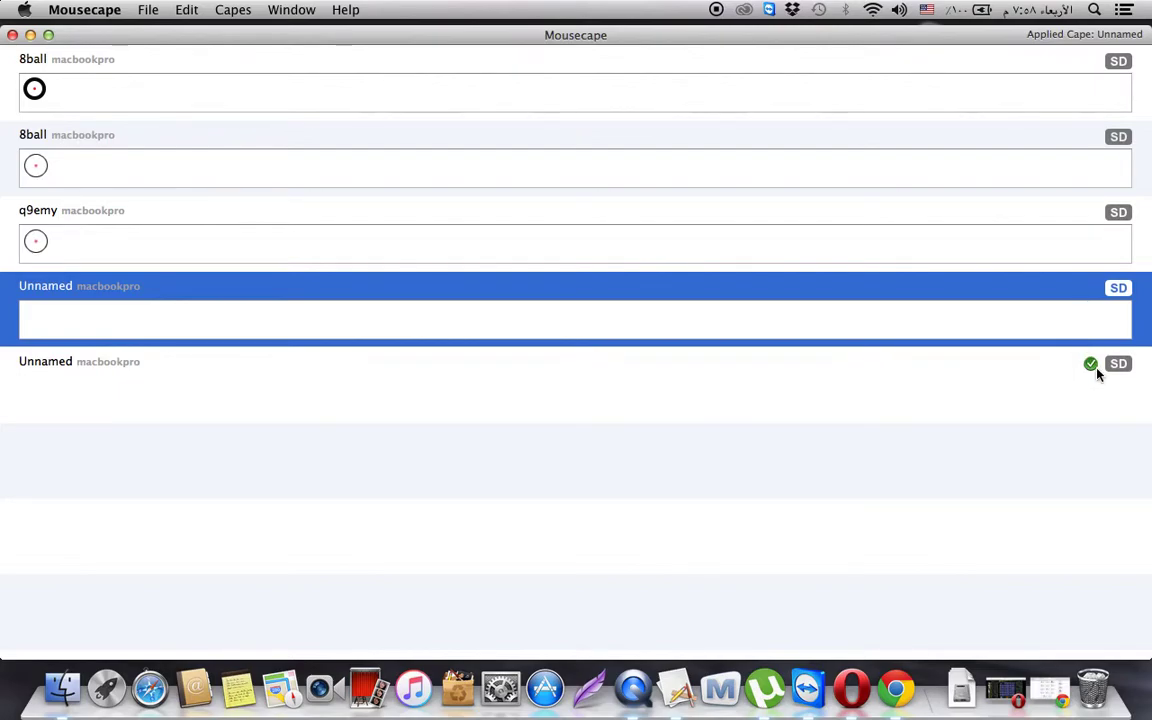
# Try out the q9emy cape and the first 8ball cape, returning to the last Unnamed cape
pyautogui.doubleClick(1089, 240)
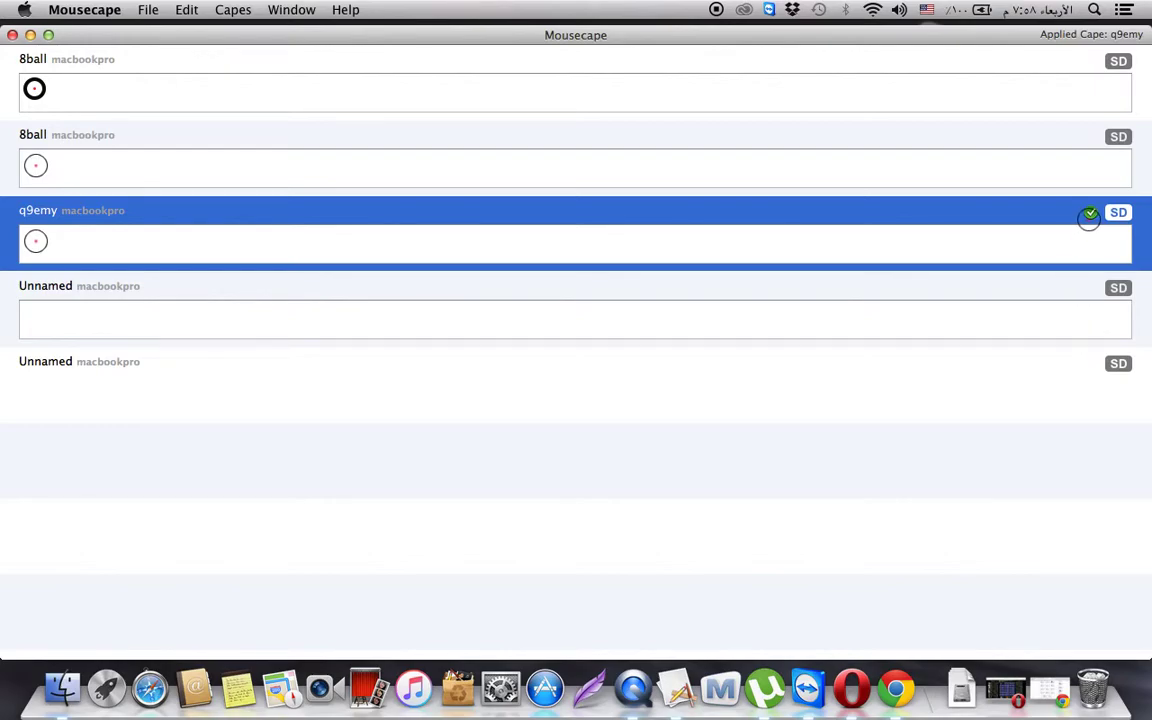
pyautogui.click(1040, 104)
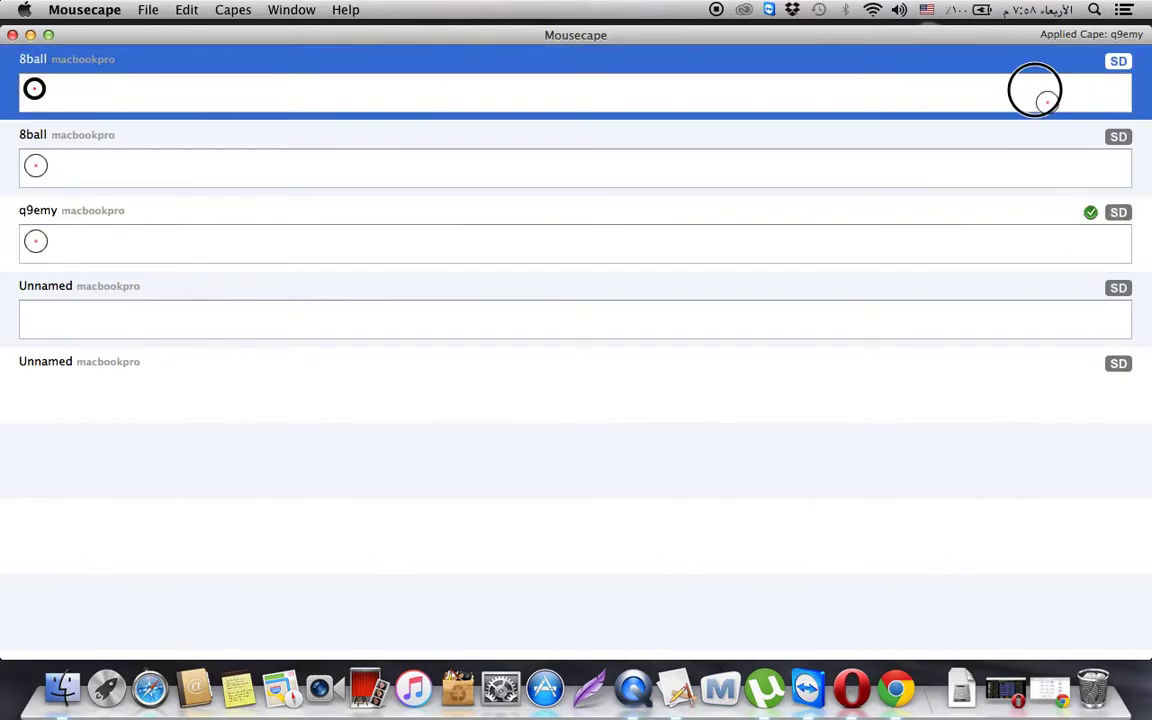
pyautogui.doubleClick(1034, 90)
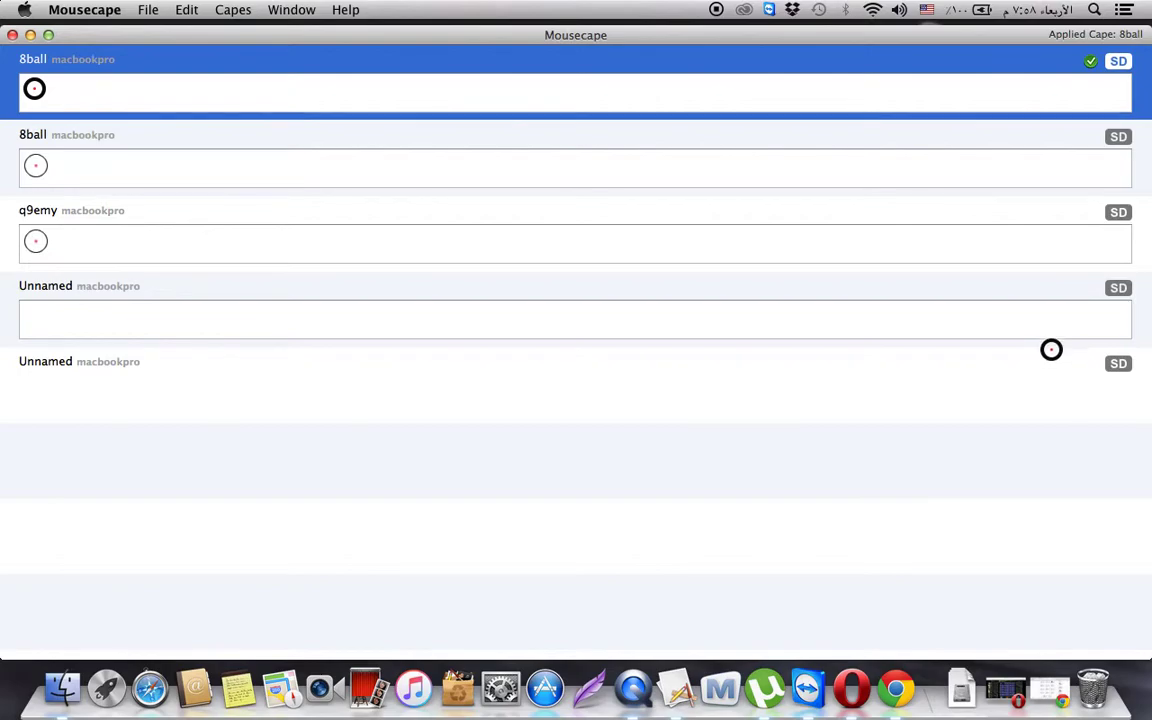
pyautogui.doubleClick(1077, 372)
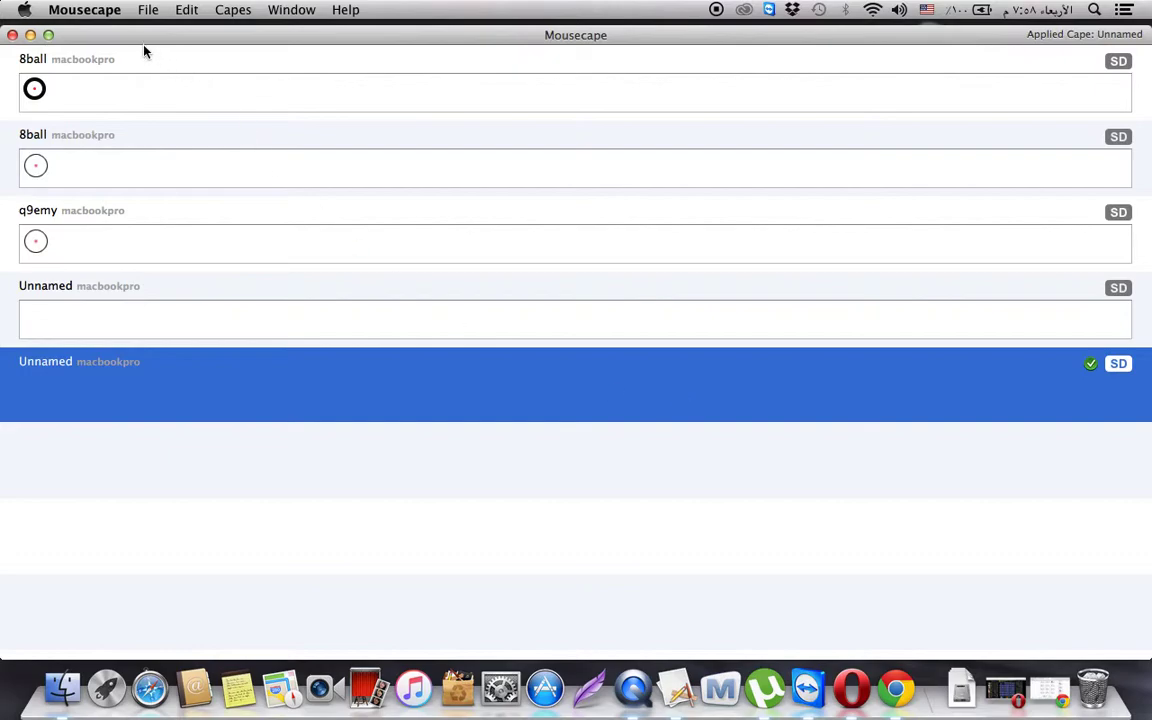
# Apply the first 8ball cape once more, then switch back to the last Unnamed cape
pyautogui.doubleClick(130, 90)
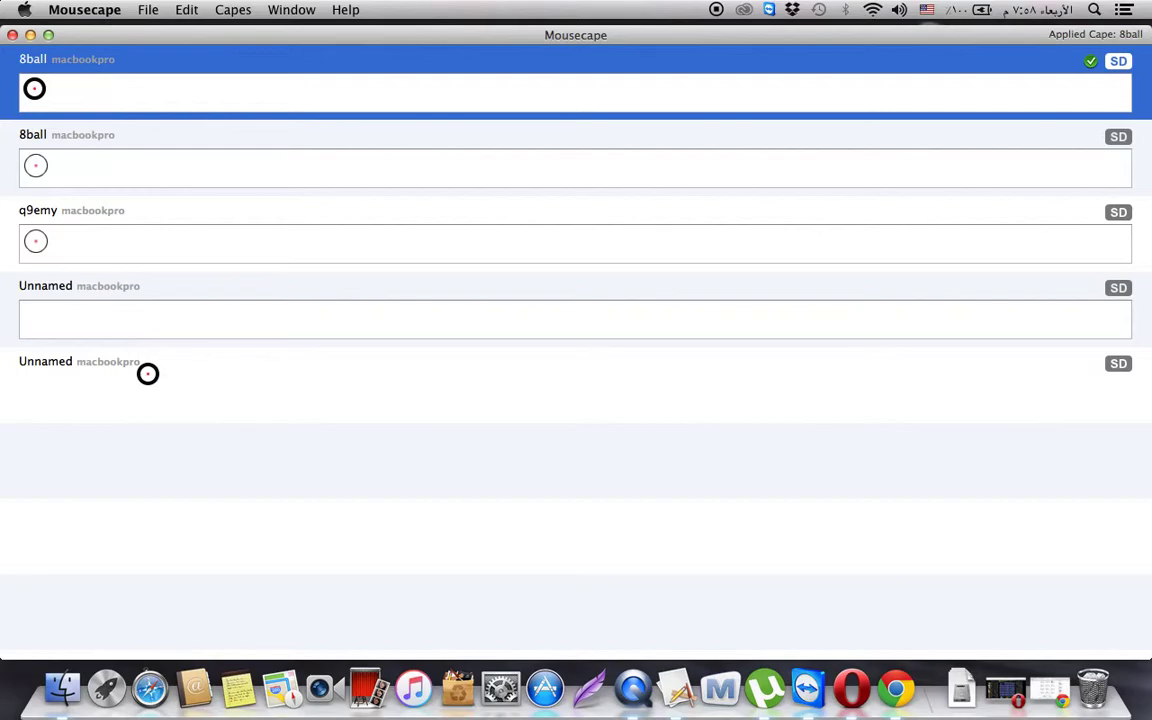
pyautogui.click(145, 10)
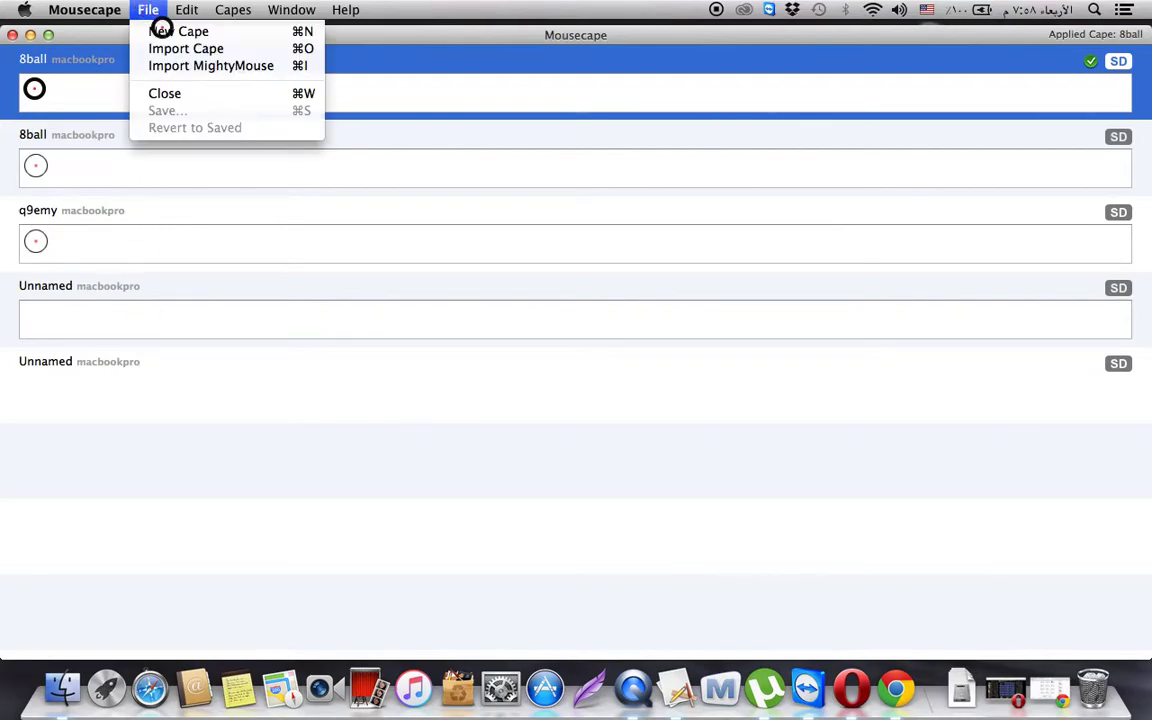
pyautogui.click(160, 386)
pyautogui.doubleClick(204, 370)
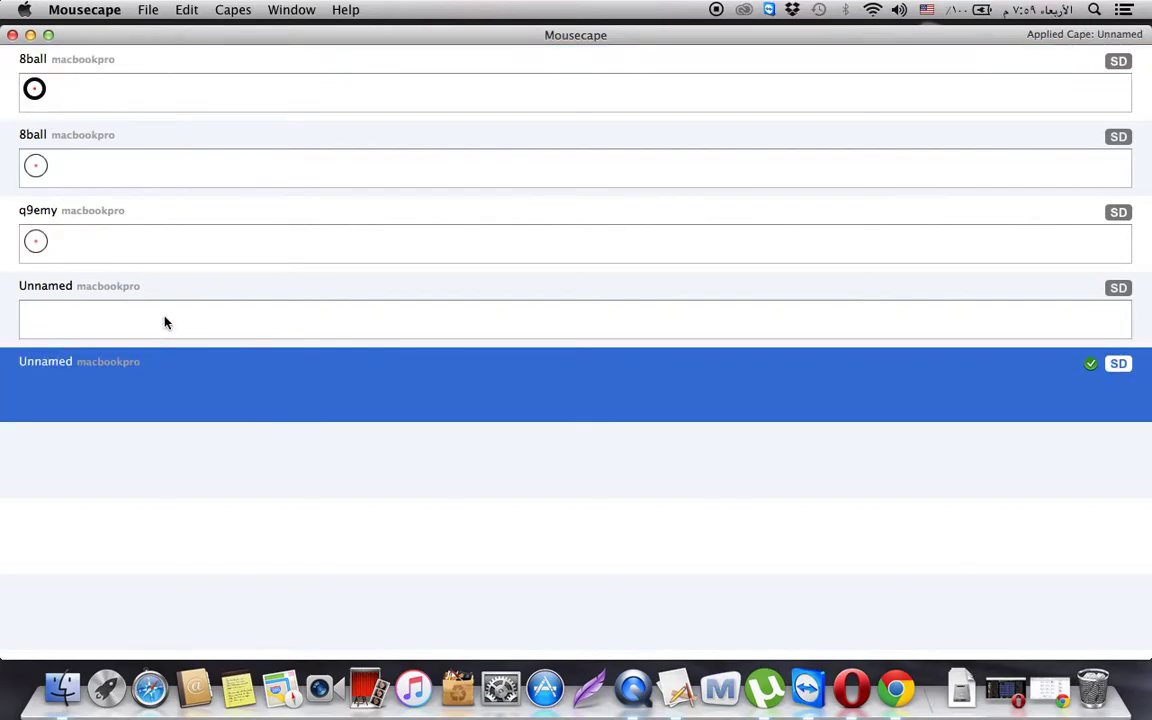
# Open the Unnamed cape that is not applied for editing and rename it qn
pyautogui.click(148, 12)
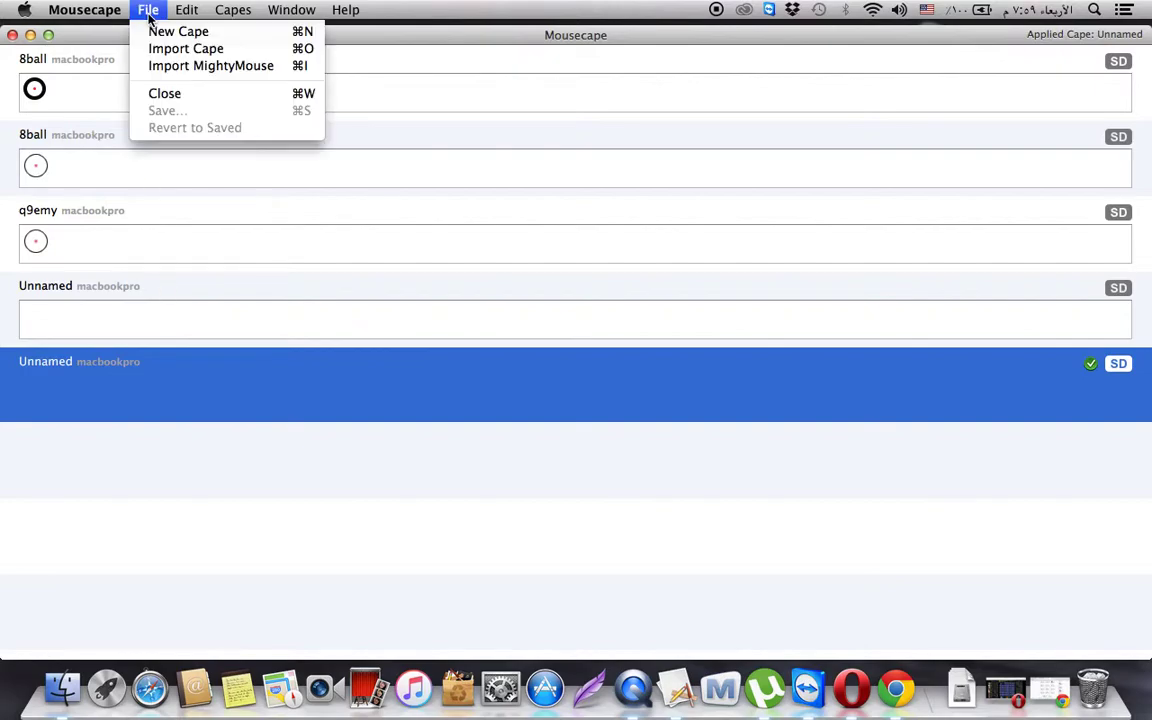
pyautogui.click(108, 325)
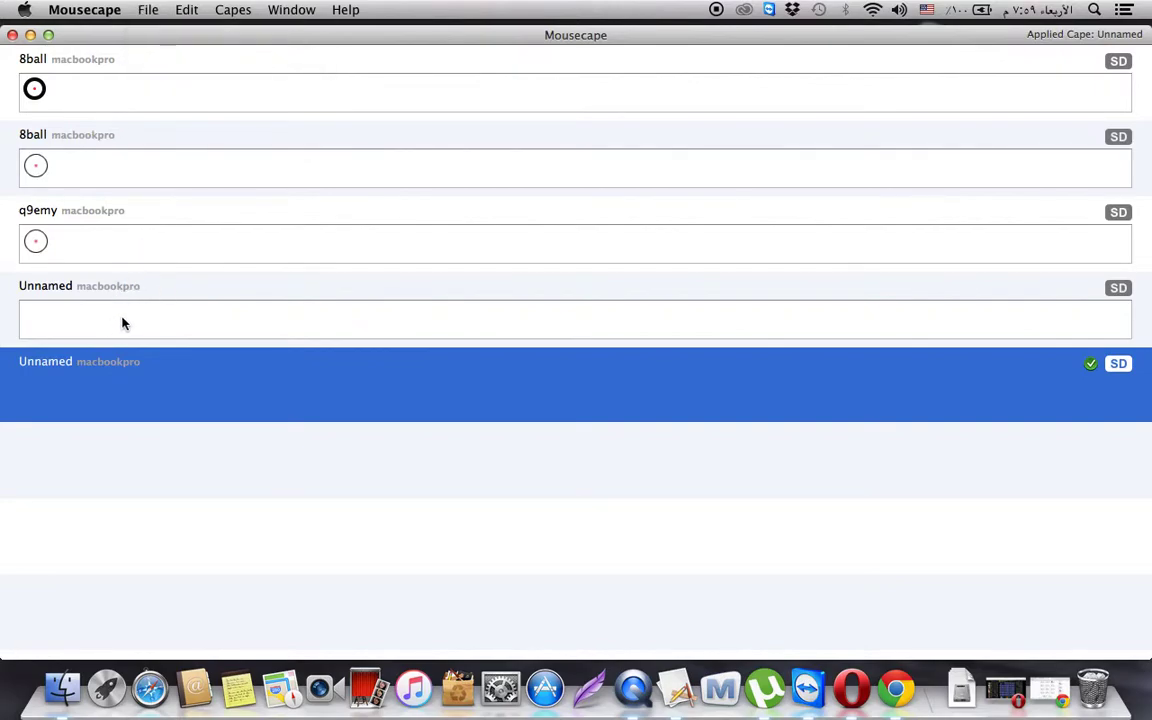
pyautogui.click(125, 322)
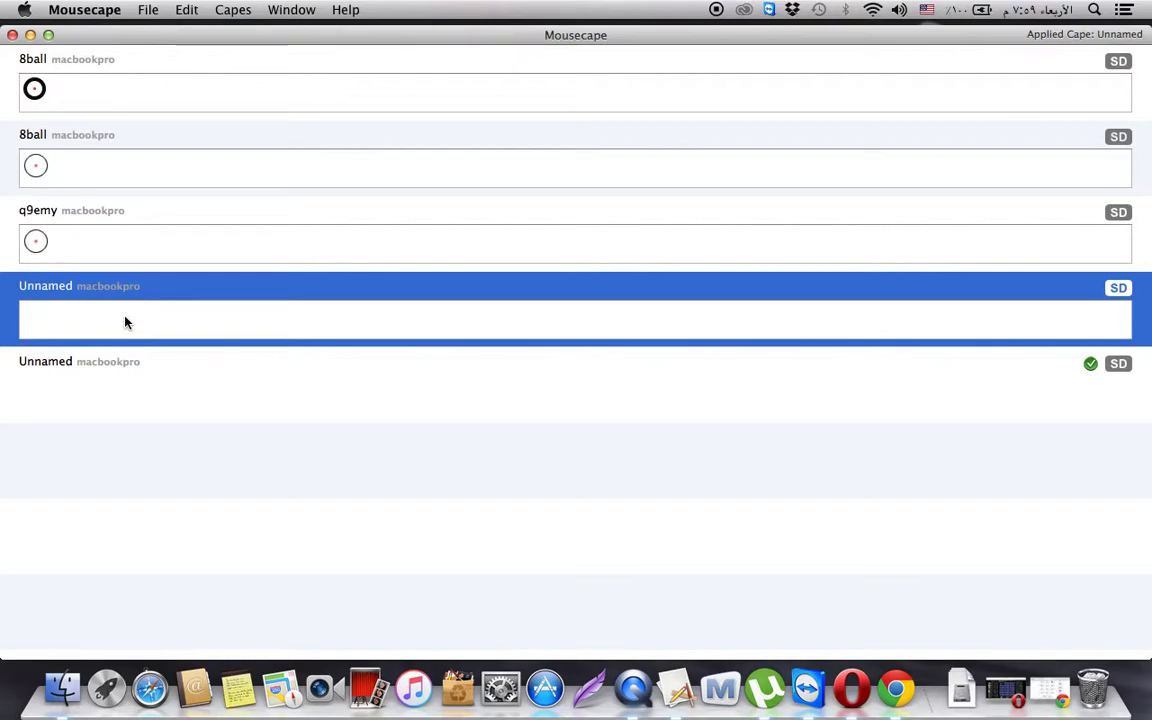
pyautogui.rightClick(125, 322)
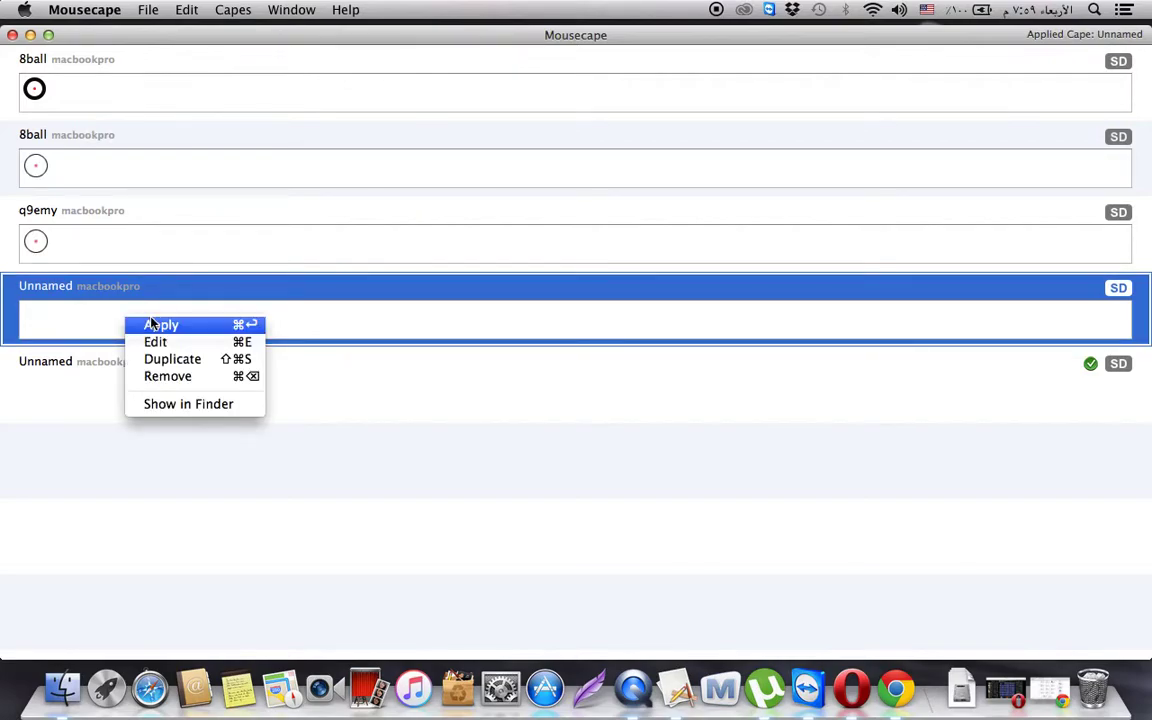
pyautogui.click(157, 343)
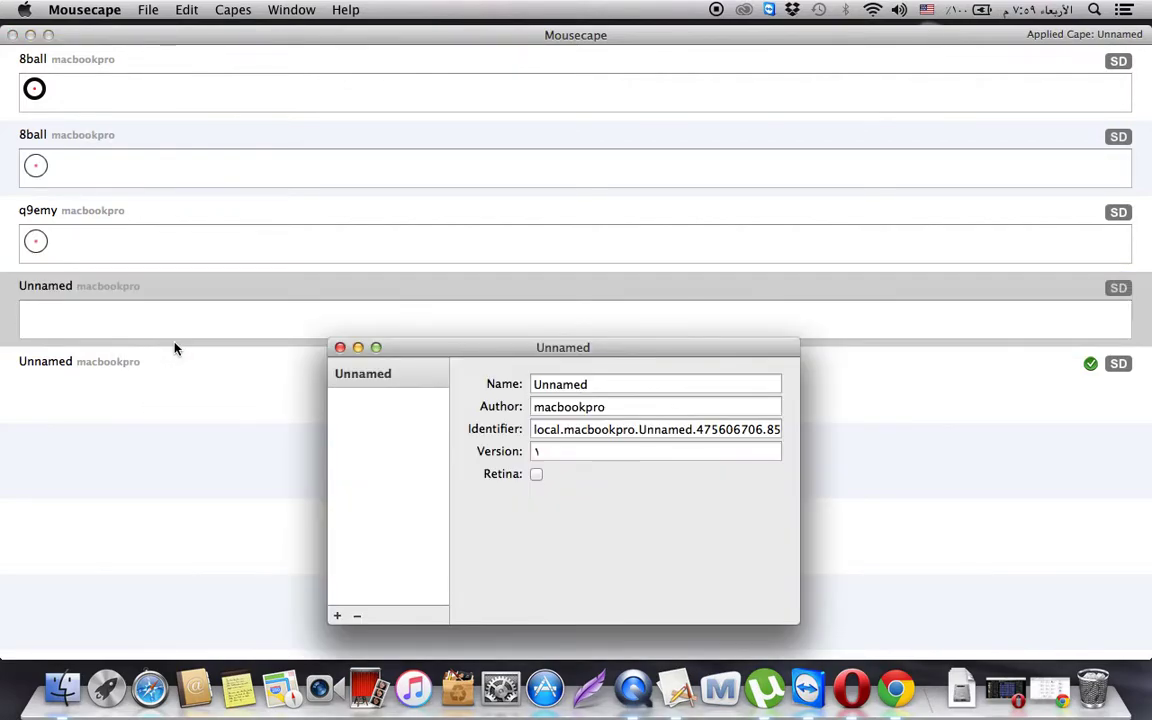
pyautogui.doubleClick(573, 383)
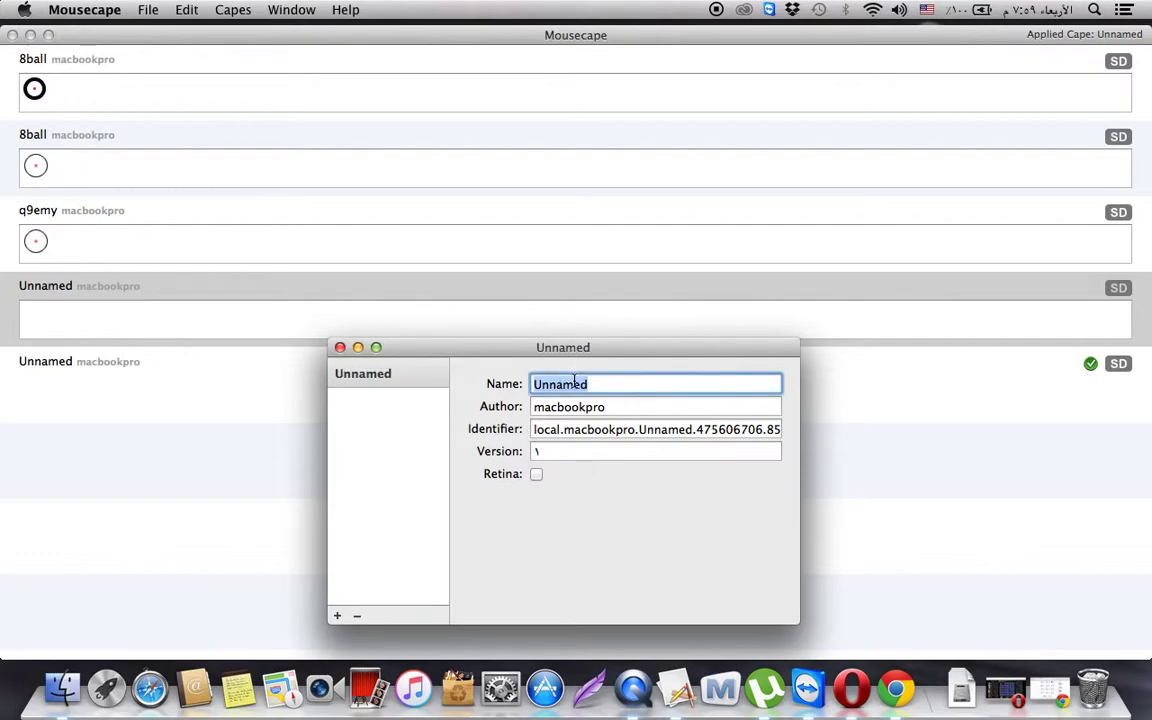
pyautogui.write('qn')
# Add a new cursor to the qn cape and set its type to Arrow
pyautogui.click(339, 616)
pyautogui.click(368, 401)
pyautogui.click(640, 388)
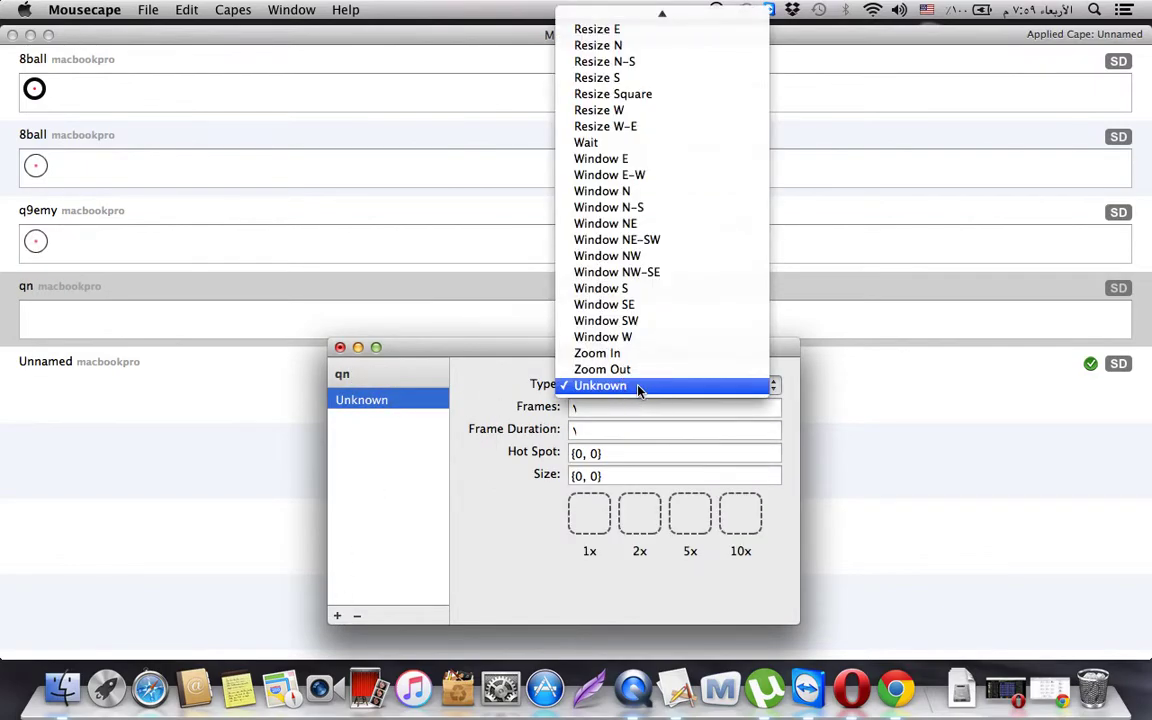
pyautogui.scroll(5, 640, 388)
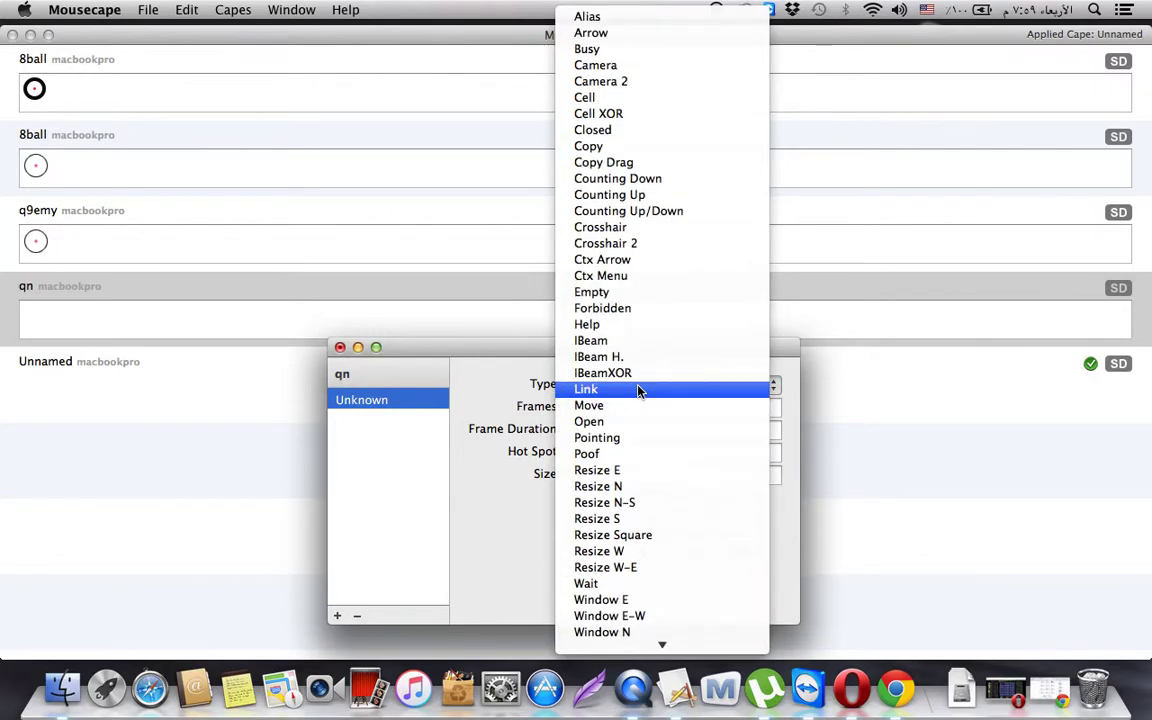
pyautogui.click(600, 35)
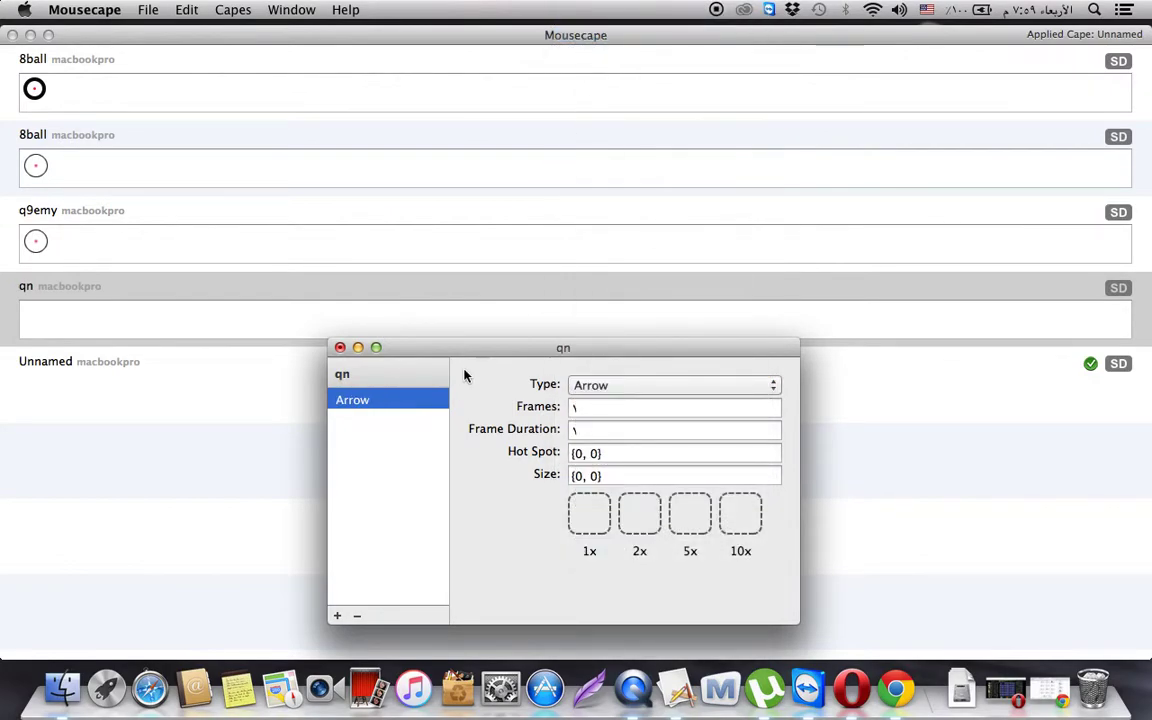
# Uncover the desktop and load handdraw.cur into the Arrow cursor's 1x through 10x image slots
pyautogui.click(31, 36)
pyautogui.moveTo(561, 345); pyautogui.dragTo(385, 242)
pyautogui.moveTo(814, 480); pyautogui.dragTo(418, 424)
pyautogui.moveTo(788, 477); pyautogui.dragTo(560, 417)
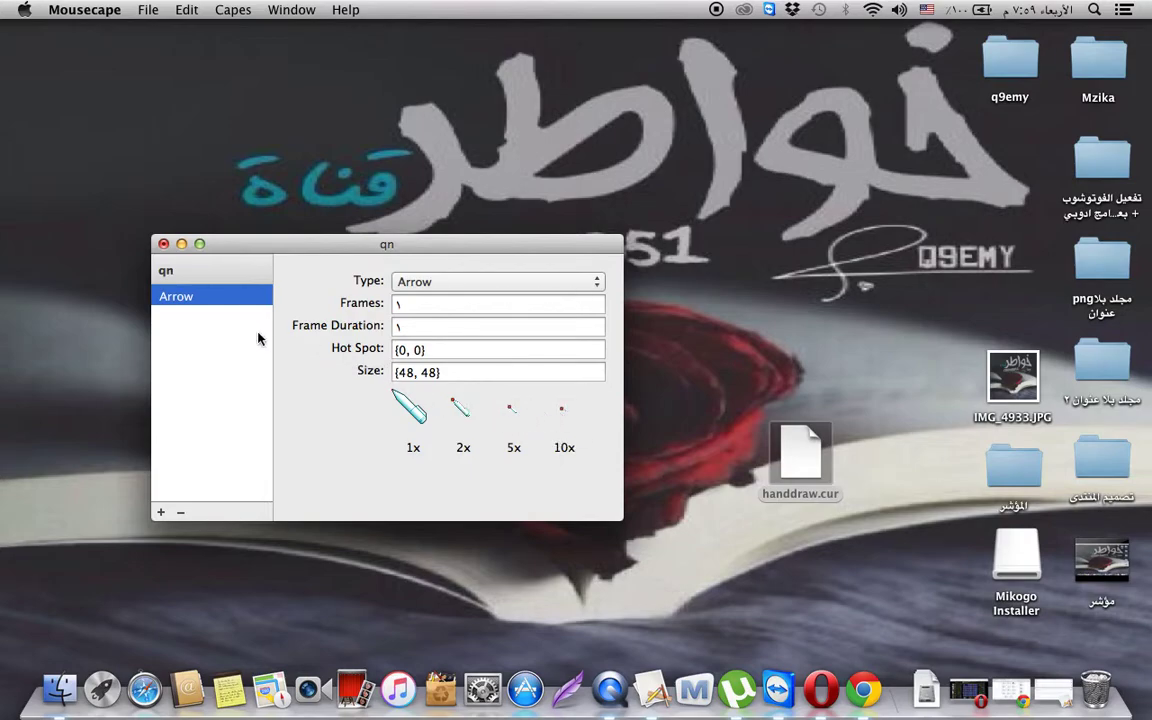
# Set the Arrow cursor's hot spot to {16, 16} and save the qn cape
pyautogui.click(406, 350)
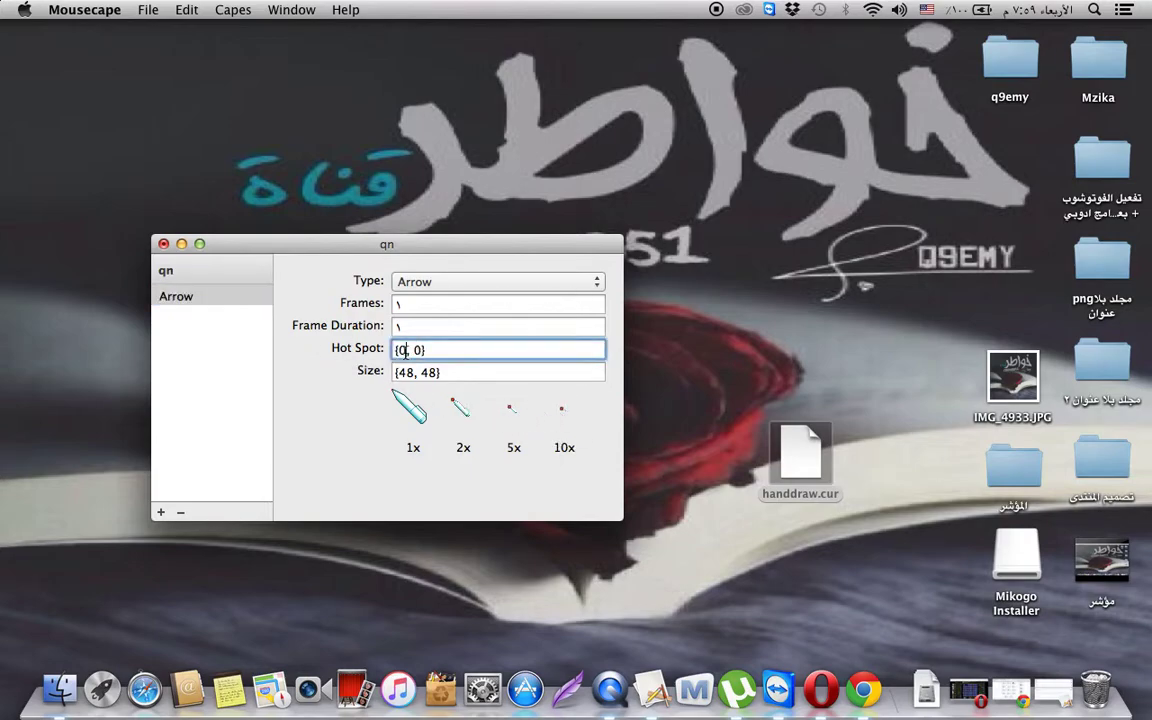
pyautogui.doubleClick(401, 350)
pyautogui.doubleClick(426, 350)
pyautogui.write('16')
pyautogui.click(164, 246)
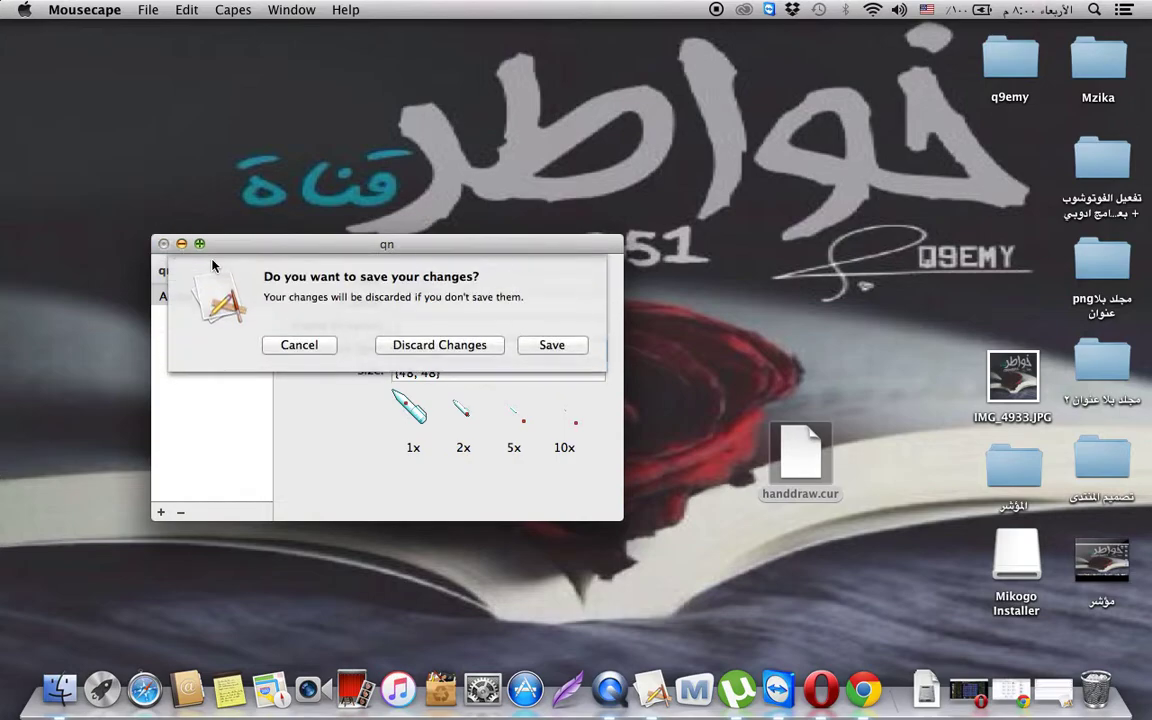
pyautogui.click(545, 342)
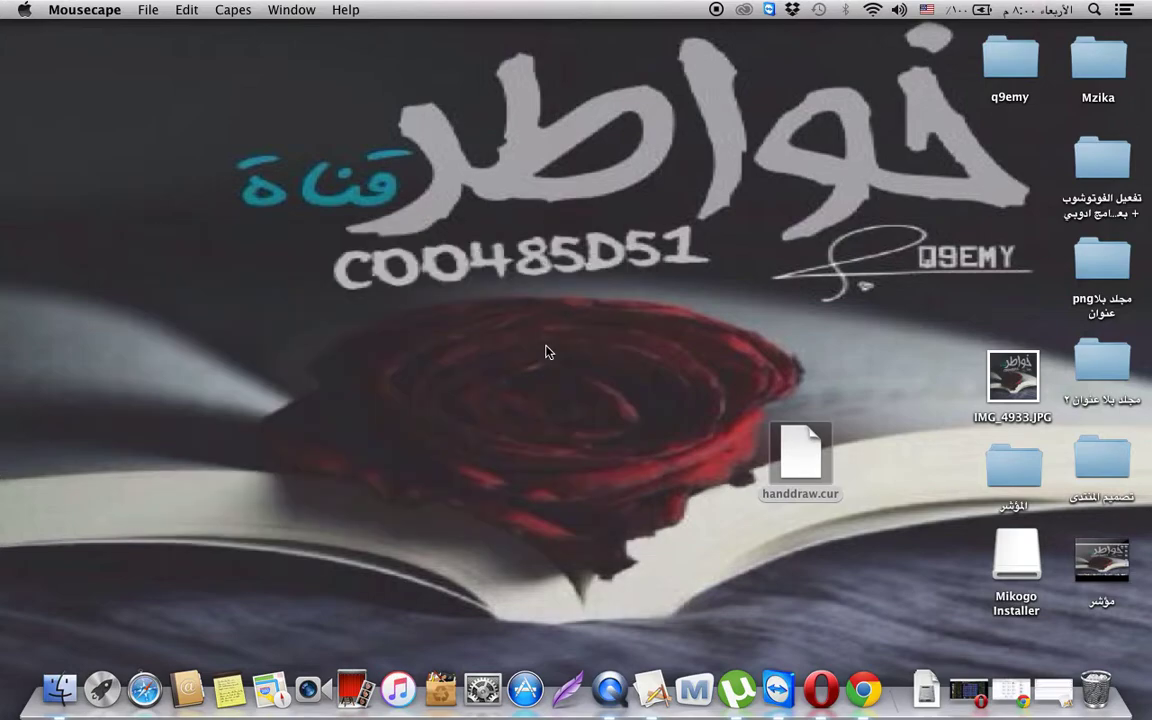
# Restore the Mousecape cape list, move its window off the screen corner and apply the qn cape
pyautogui.click(652, 688)
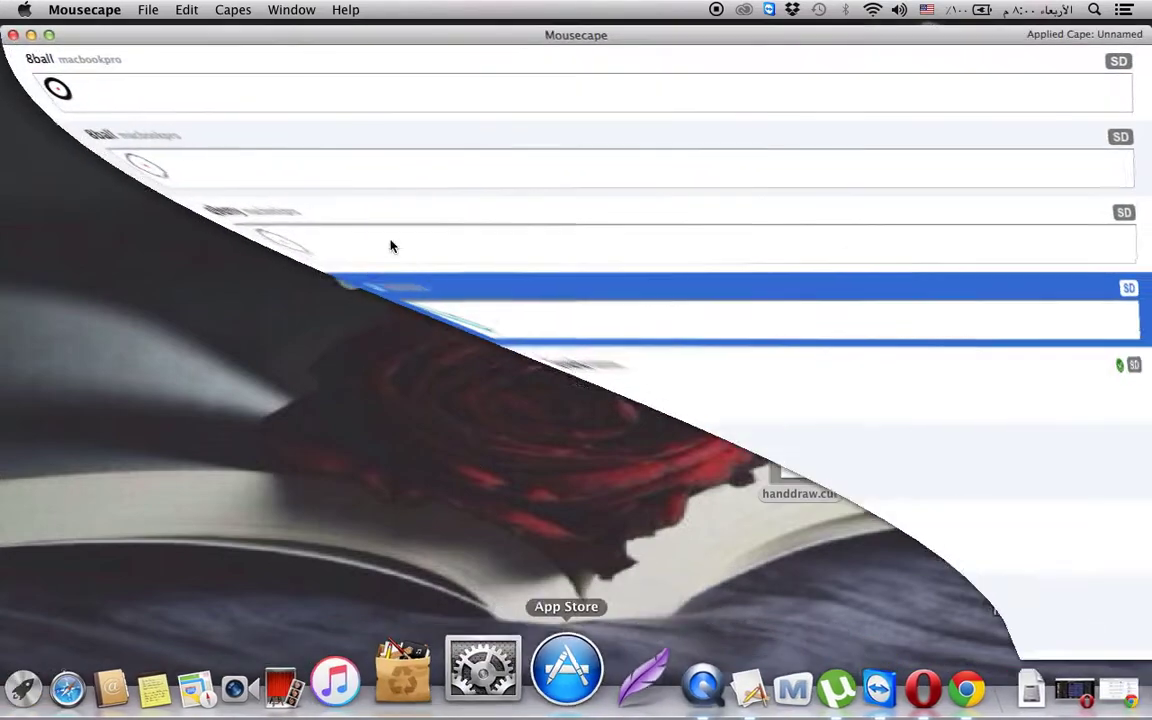
pyautogui.moveTo(307, 34); pyautogui.dragTo(322, 152)
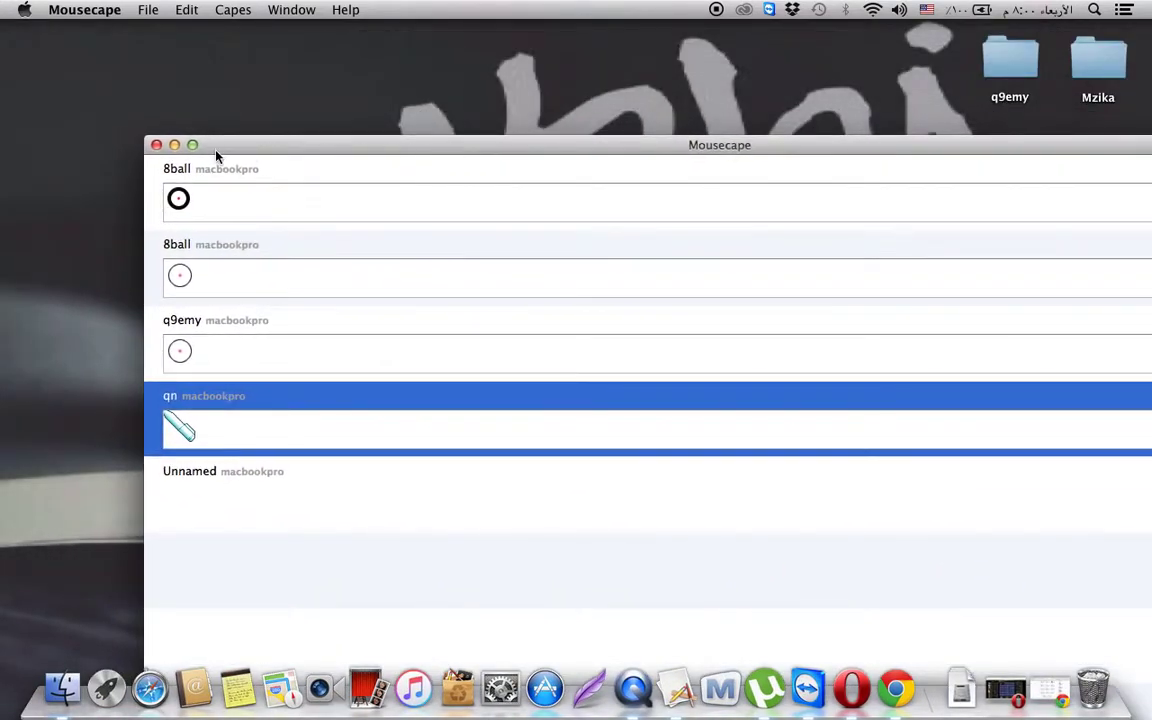
pyautogui.doubleClick(278, 404)
# Test the pen pointer on the Finder menus, then switch to the q9emy cape and on to the Unnamed cape
pyautogui.click(120, 28)
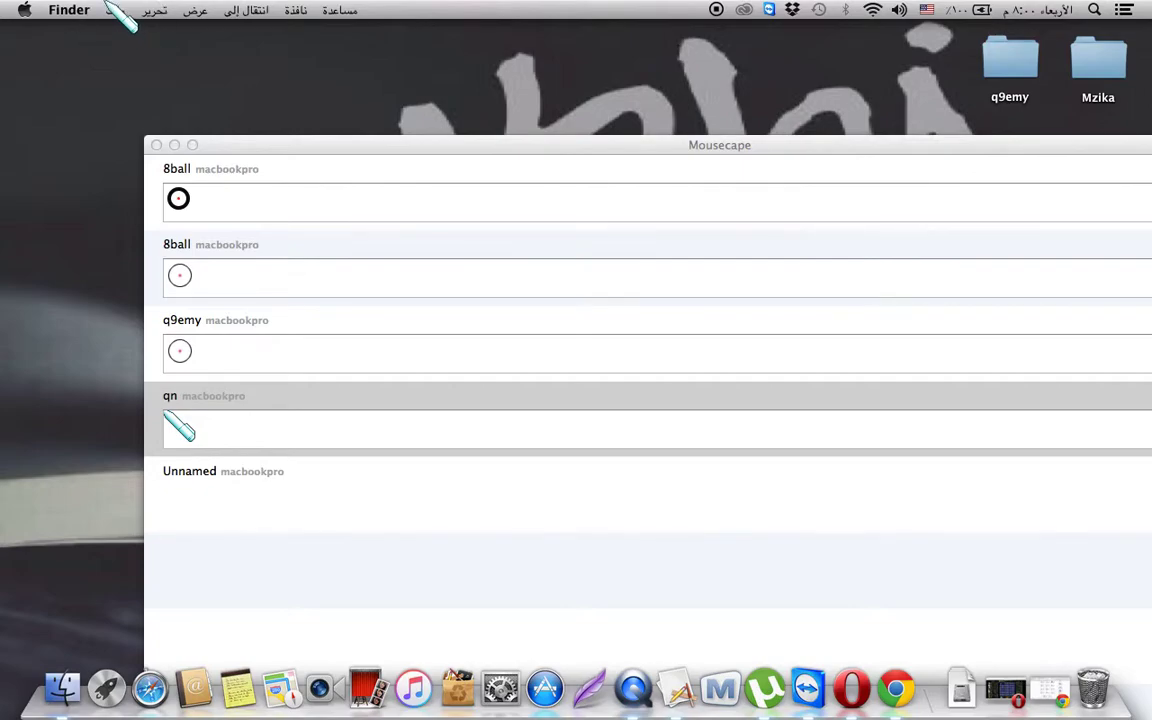
pyautogui.click(114, 10)
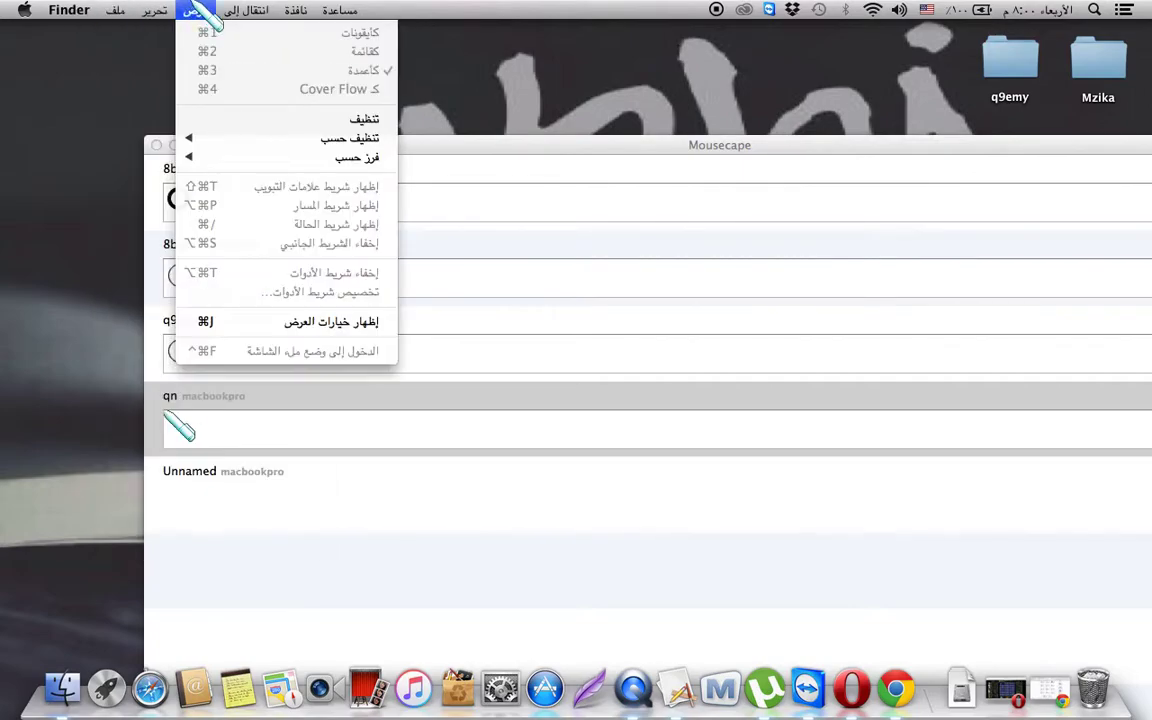
pyautogui.moveTo(235, 10)
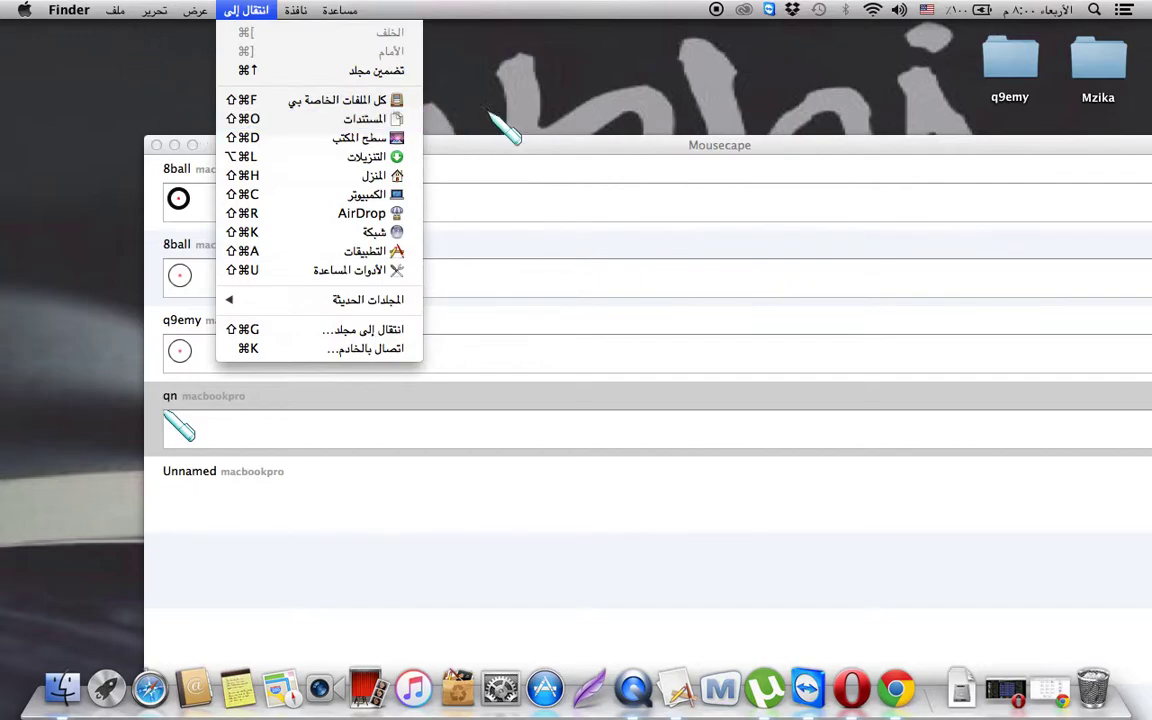
pyautogui.click(506, 146)
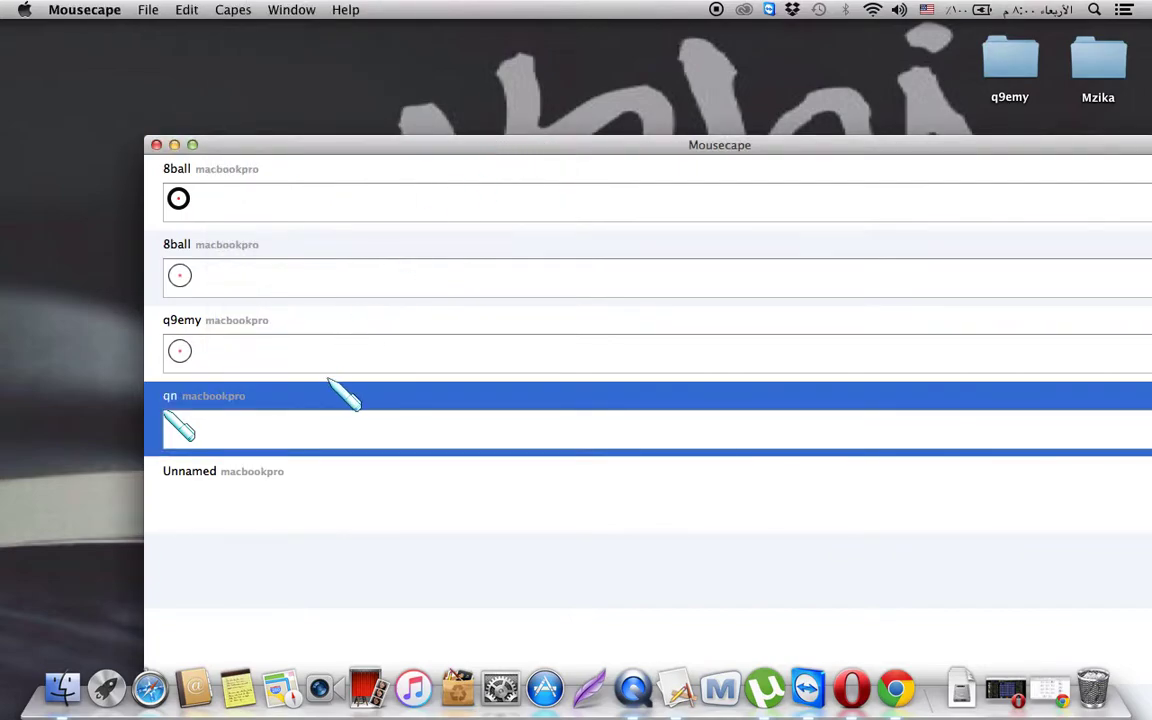
pyautogui.click(330, 338)
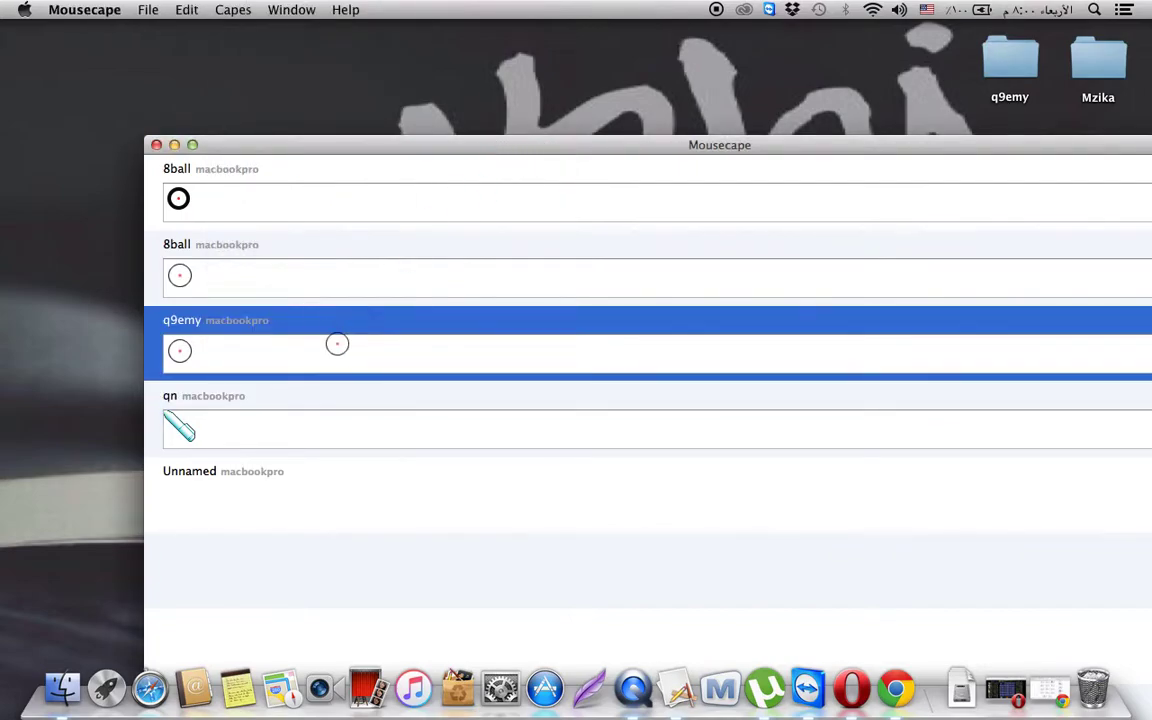
pyautogui.click(347, 480)
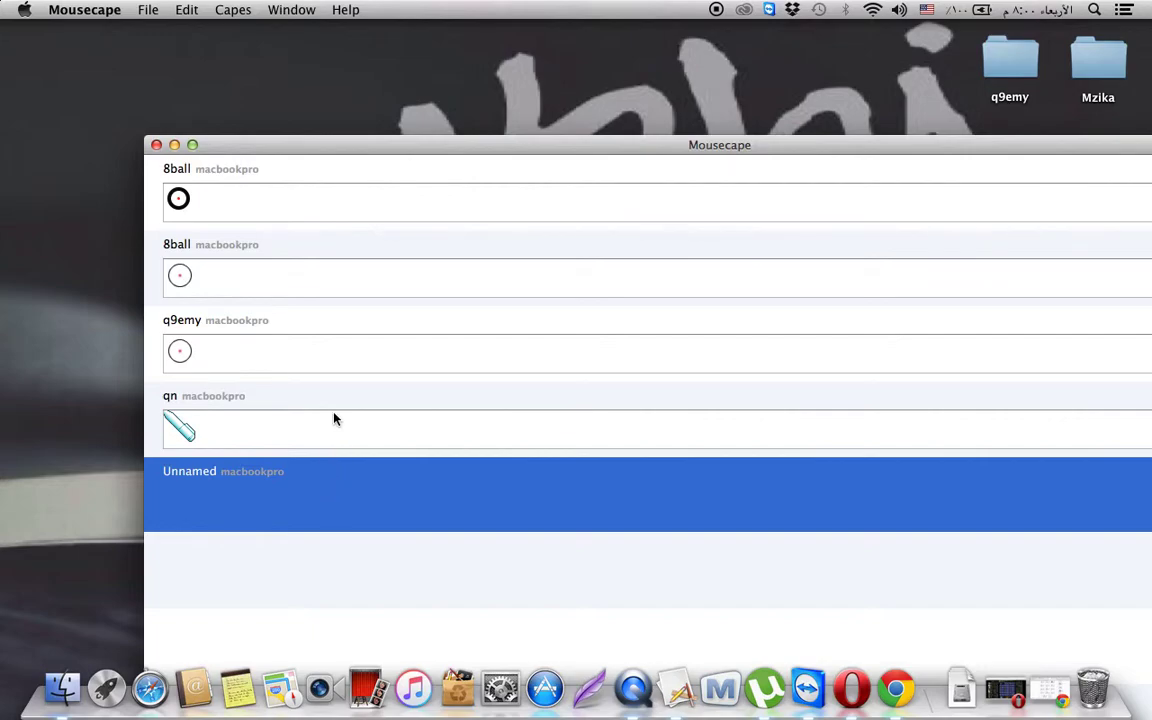
# Reopen the qn cape for editing and set its Arrow cursor's hot spot to {0, 0}
pyautogui.rightClick(335, 419)
pyautogui.click(375, 438)
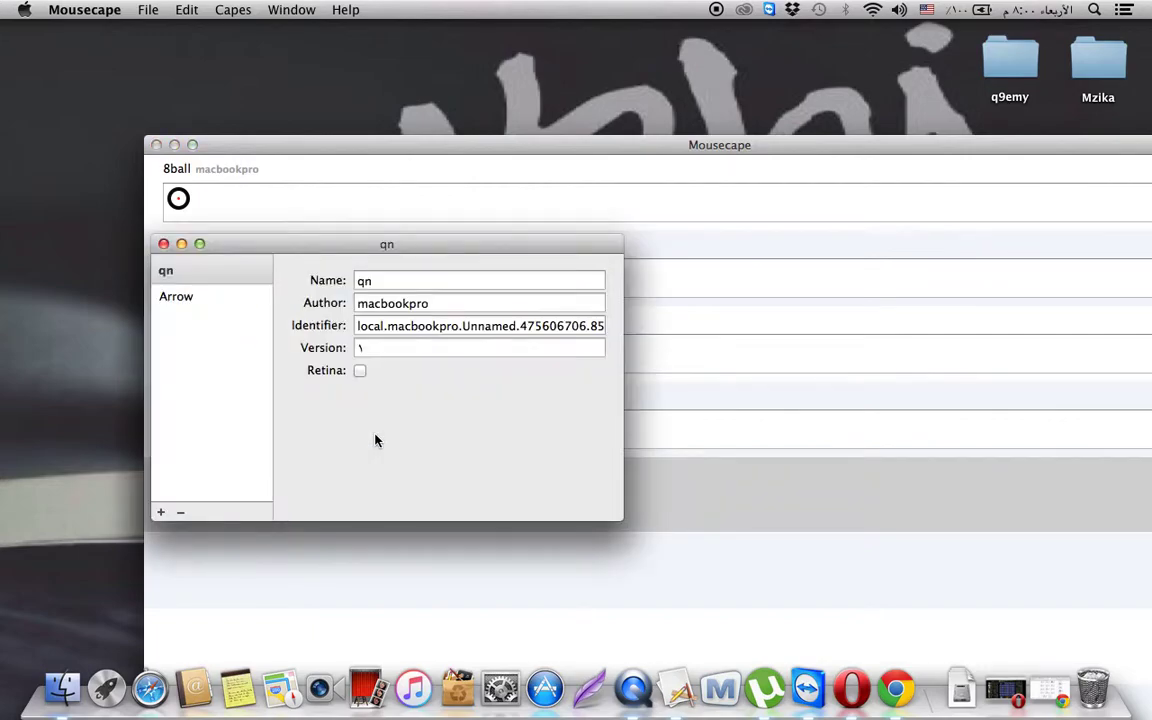
pyautogui.click(176, 297)
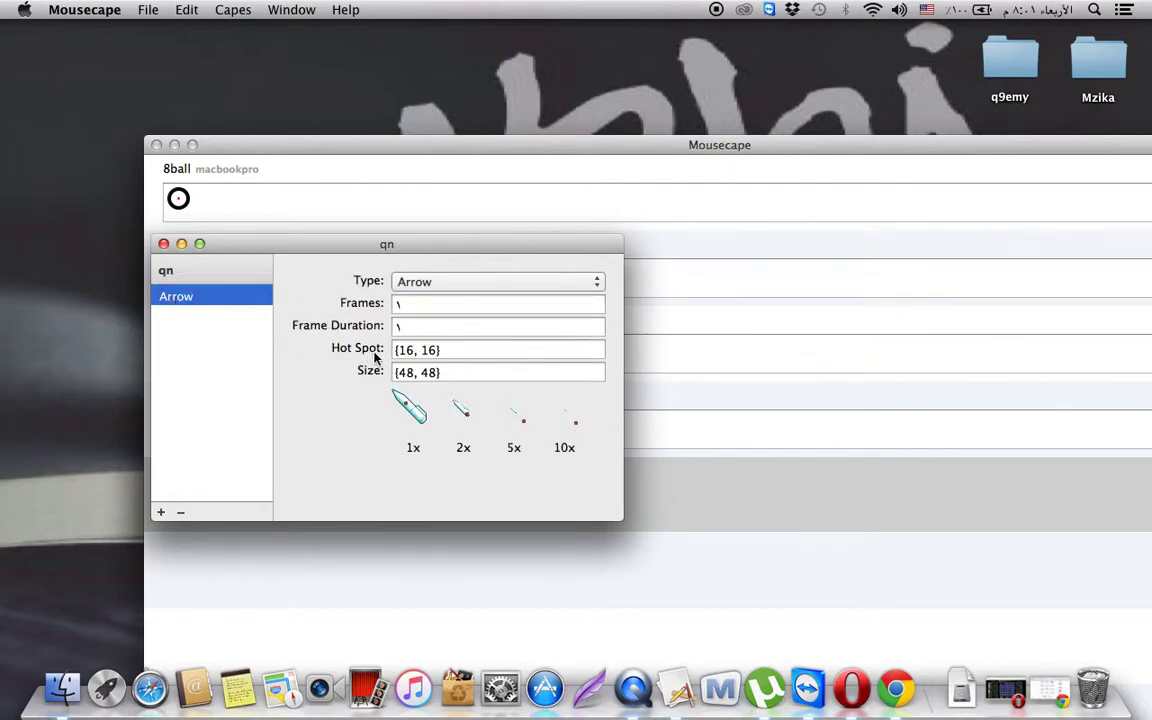
pyautogui.moveTo(410, 352); pyautogui.dragTo(400, 351)
pyautogui.write('0')
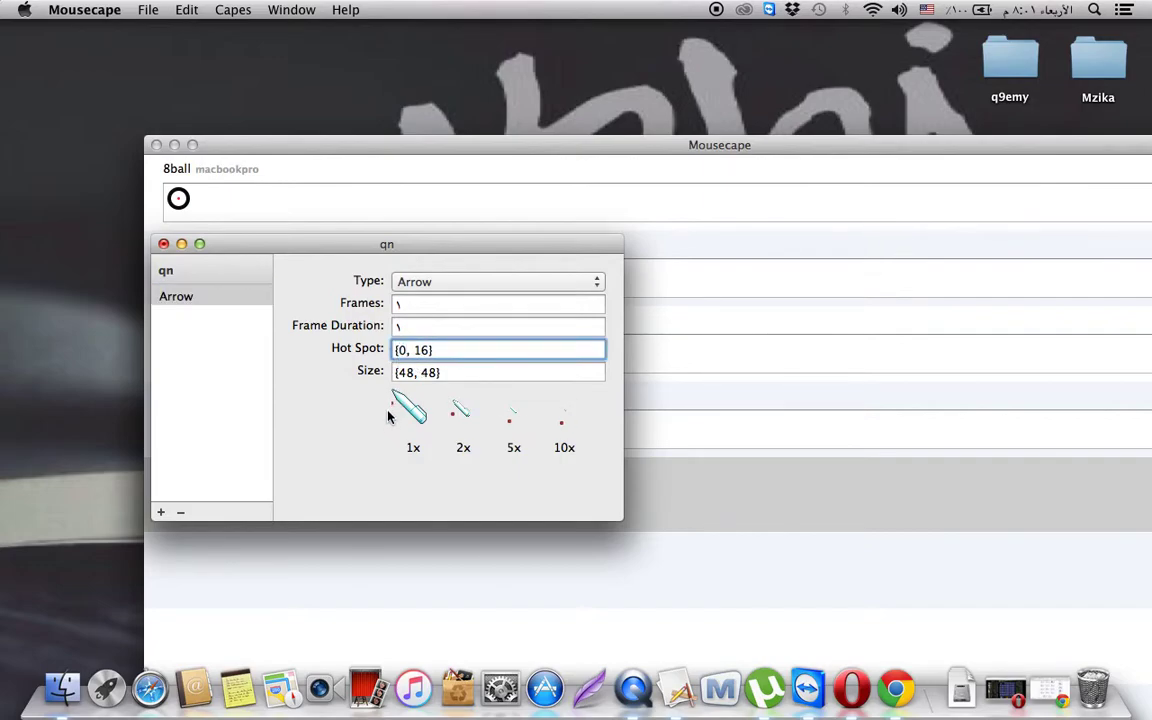
pyautogui.doubleClick(421, 350)
pyautogui.write('0')
# Set the Arrow cursor's size to {20, 20} and save the qn cape
pyautogui.doubleClick(408, 372)
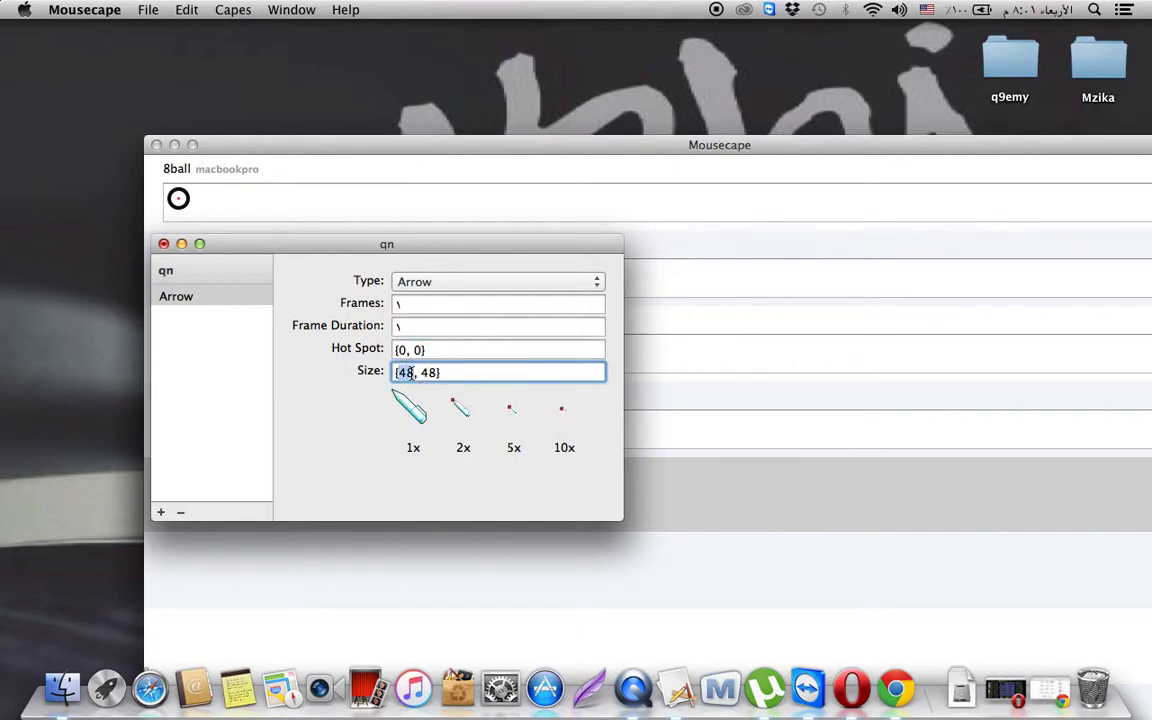
pyautogui.write('20')
pyautogui.doubleClick(429, 372)
pyautogui.write('20')
pyautogui.click(164, 244)
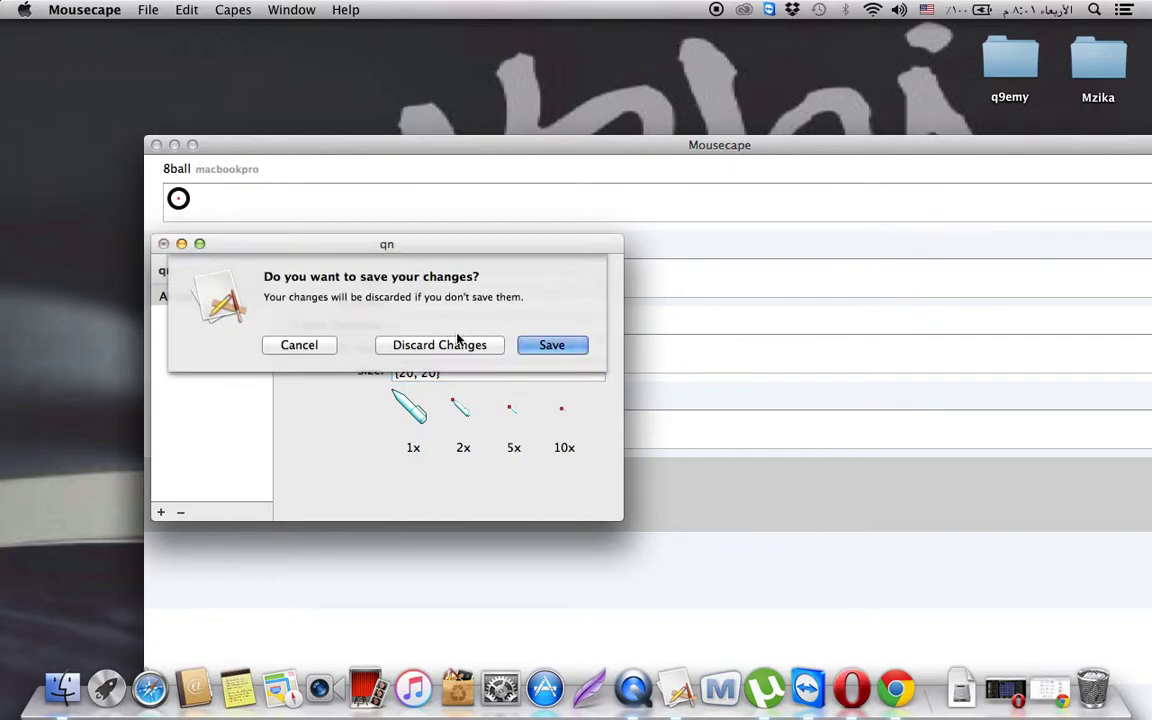
pyautogui.click(553, 346)
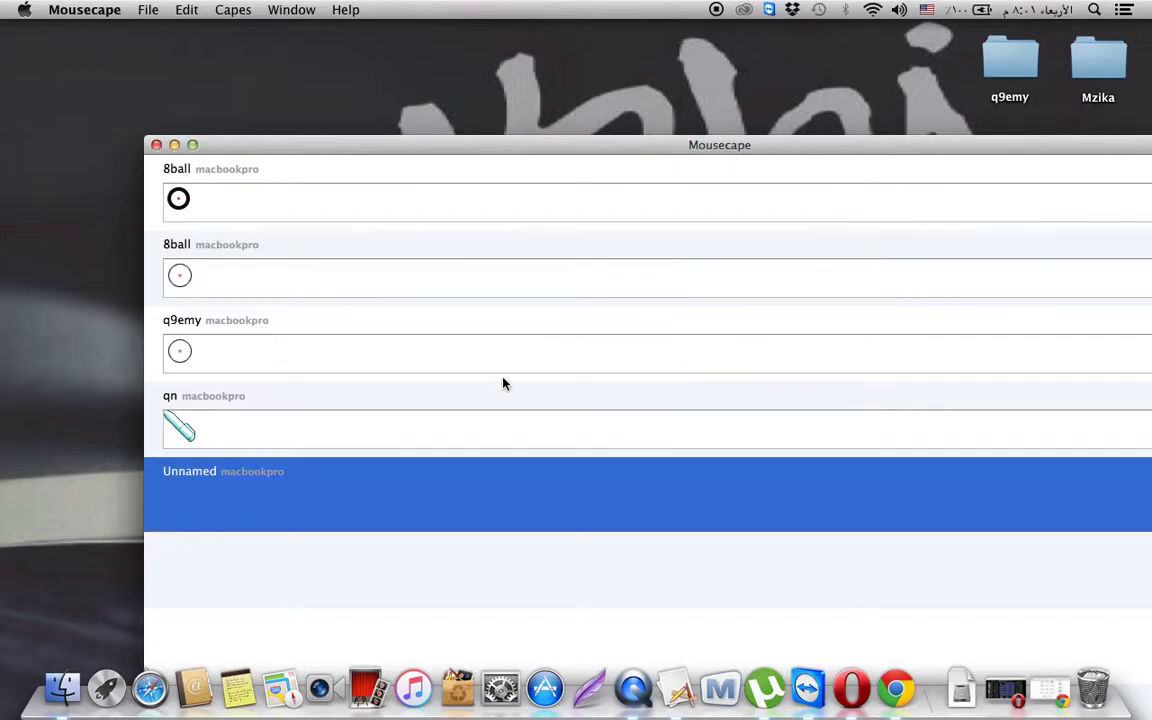
# Try out the qn cape, switching to q9emy and back, and return to the Unnamed cape
pyautogui.click(288, 425)
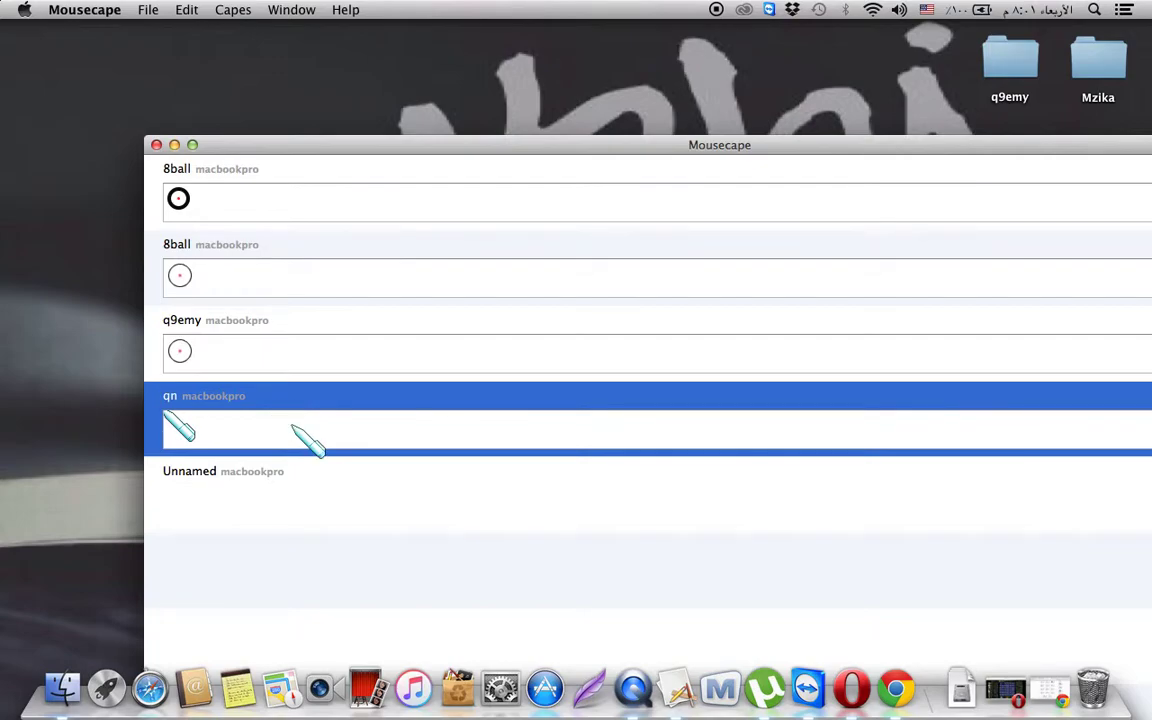
pyautogui.click(231, 352)
pyautogui.click(249, 406)
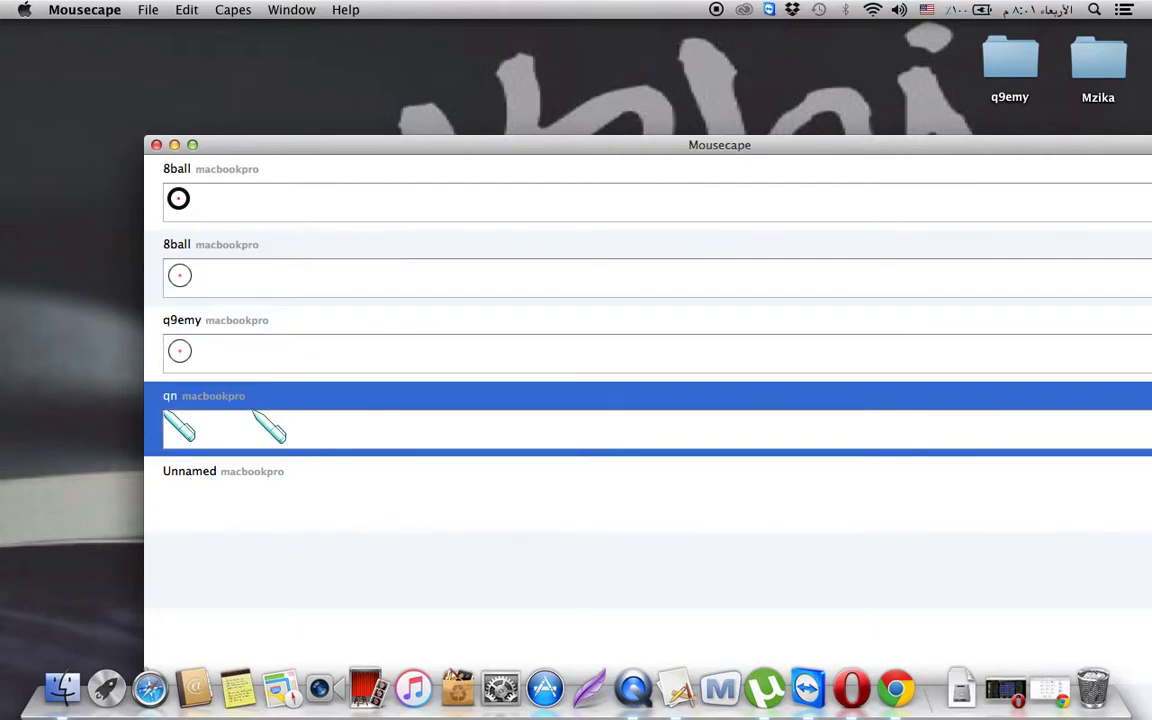
pyautogui.rightClick(201, 399)
pyautogui.click(222, 412)
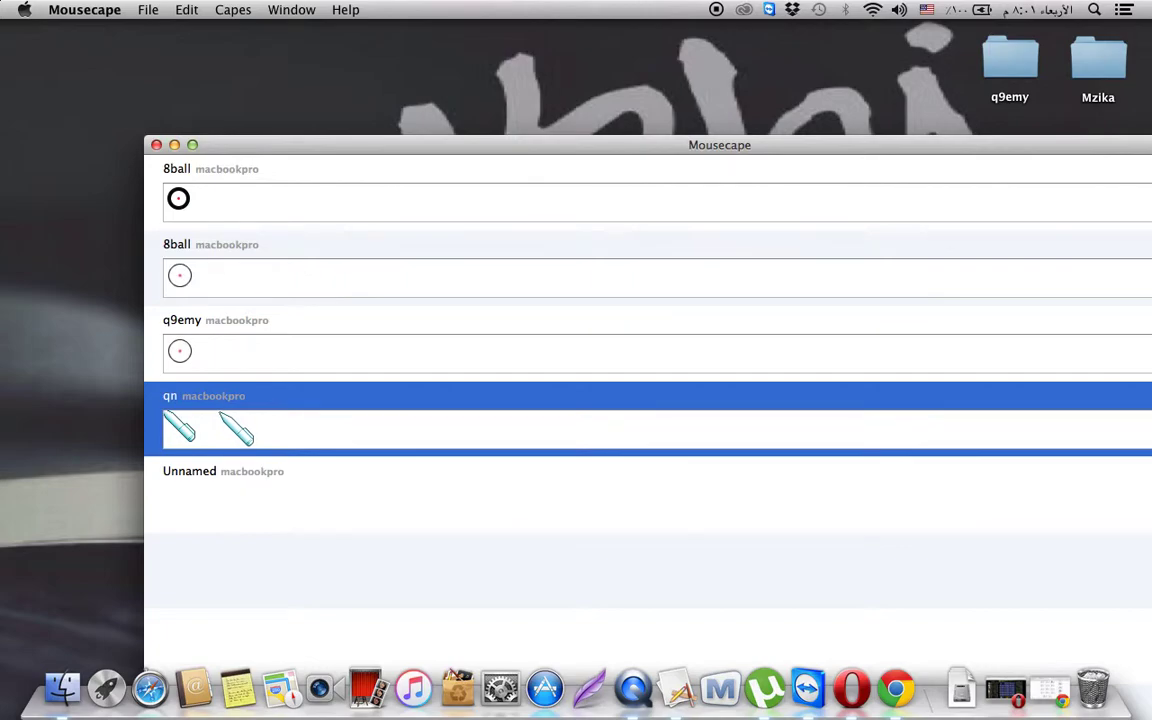
pyautogui.rightClick(222, 412)
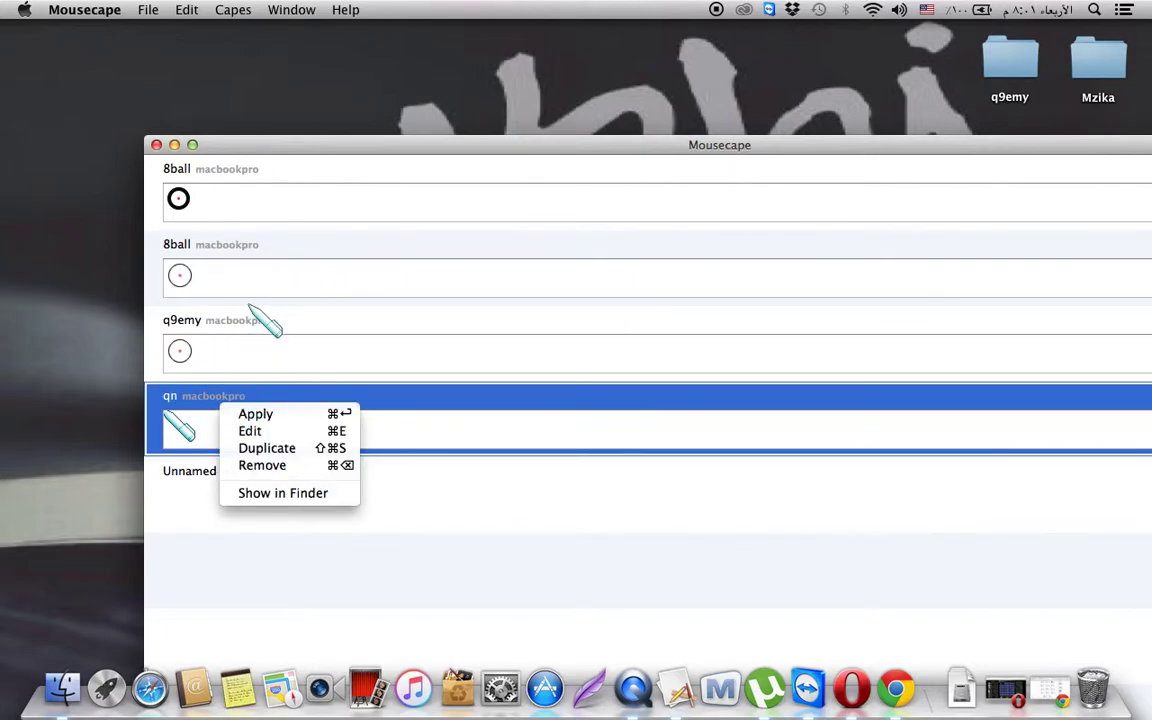
pyautogui.click(440, 467)
# Reopen the qn cape for editing and set its Arrow cursor's size to {20, 20}
pyautogui.click(391, 439)
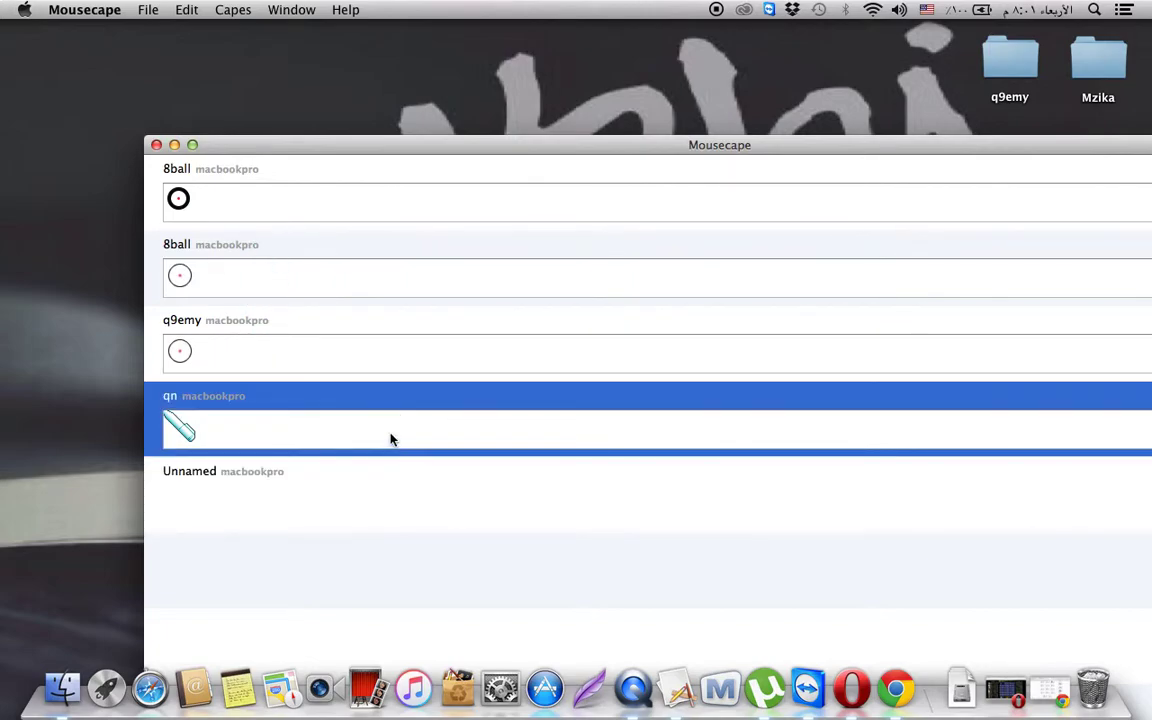
pyautogui.rightClick(391, 439)
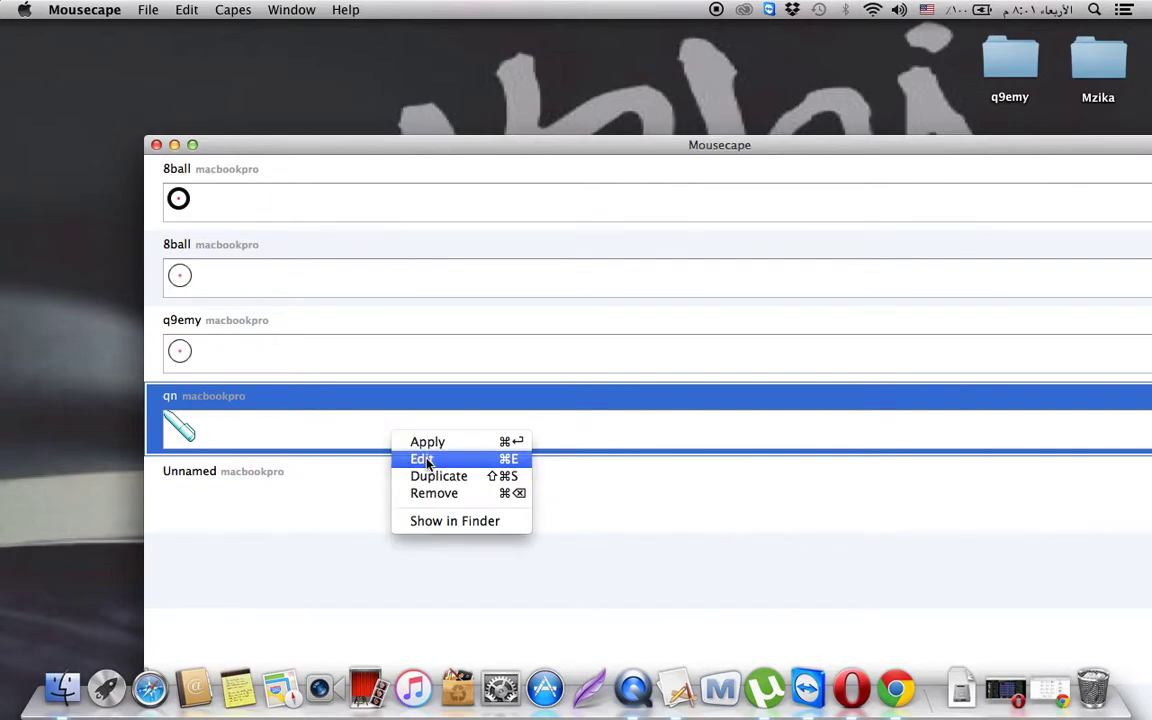
pyautogui.click(420, 460)
pyautogui.click(170, 304)
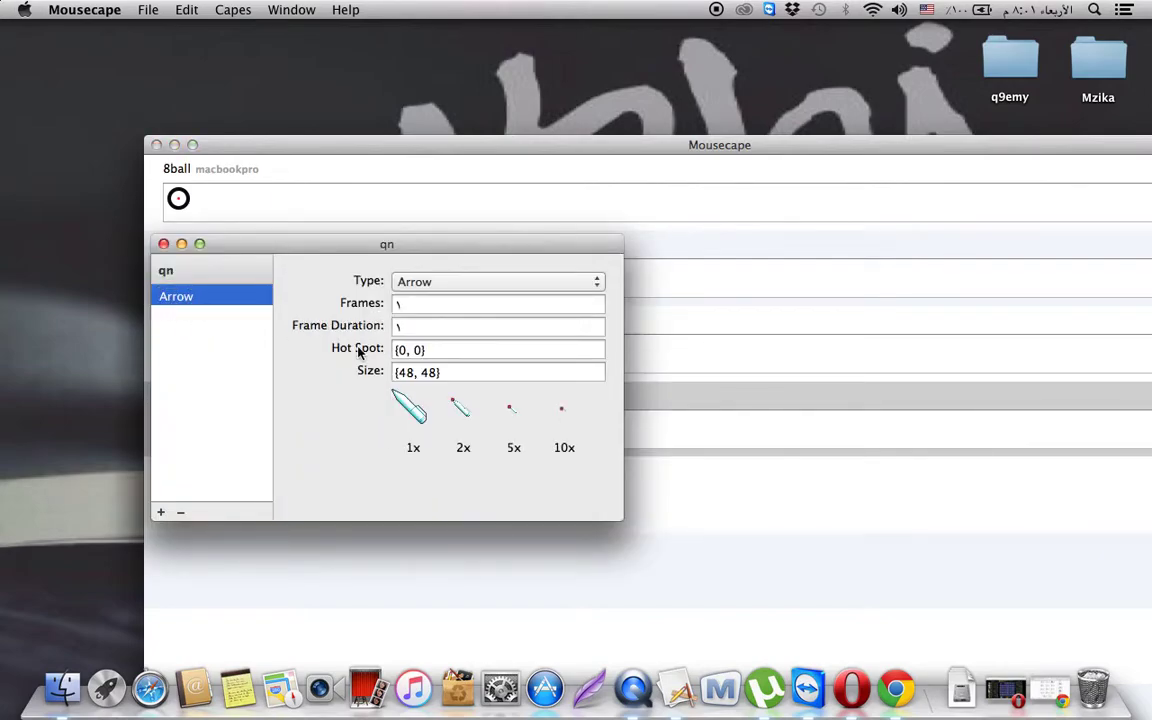
pyautogui.moveTo(413, 371); pyautogui.dragTo(400, 372)
pyautogui.write('20')
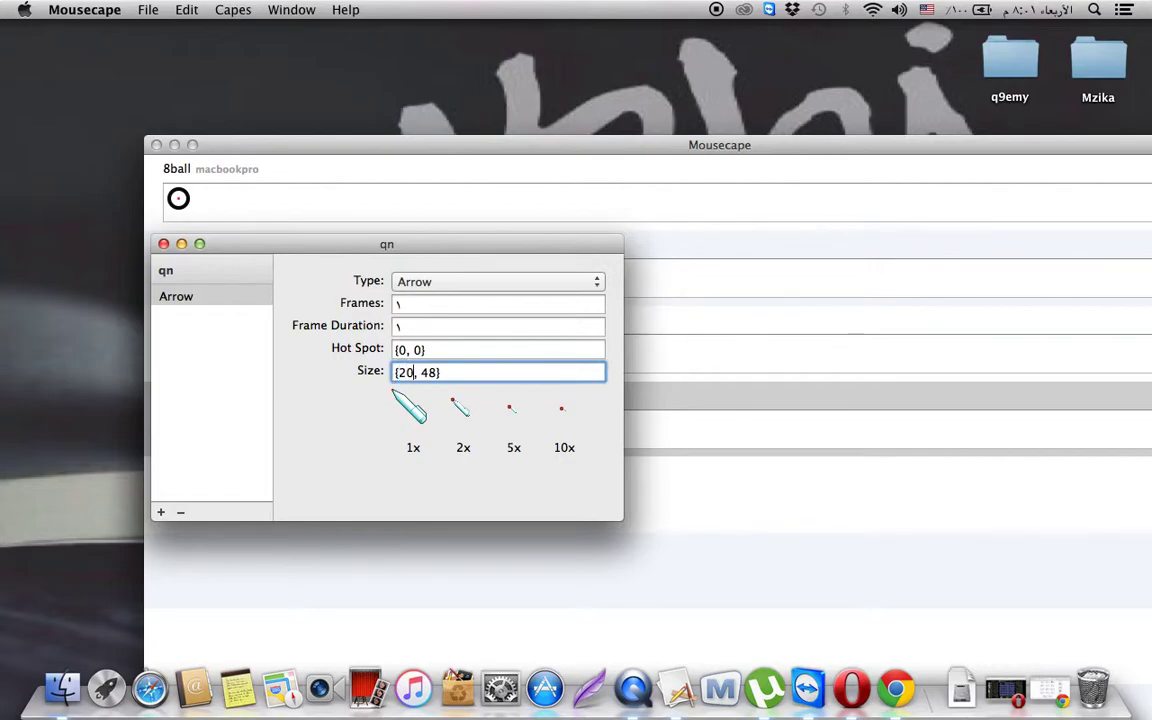
pyautogui.doubleClick(430, 372)
pyautogui.write('20')
# Set the Arrow cursor's hot spot to {1, 1} and save the qn cape
pyautogui.click(398, 349)
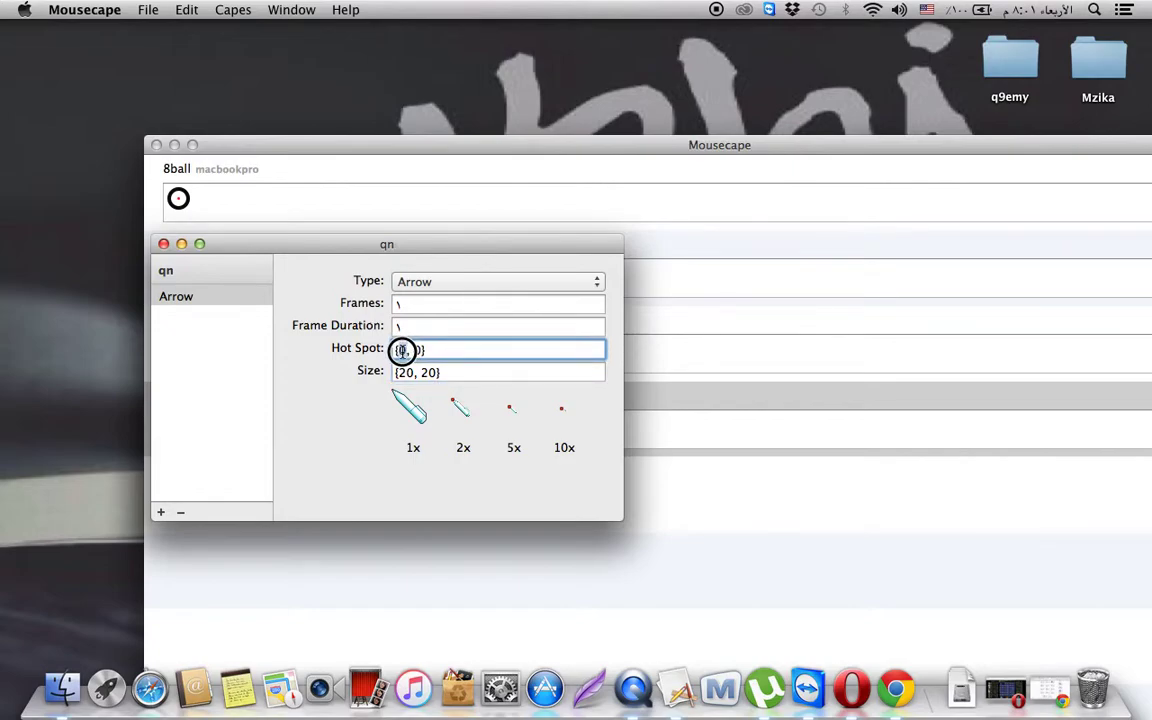
pyautogui.doubleClick(417, 350)
pyautogui.write('1')
pyautogui.click(163, 244)
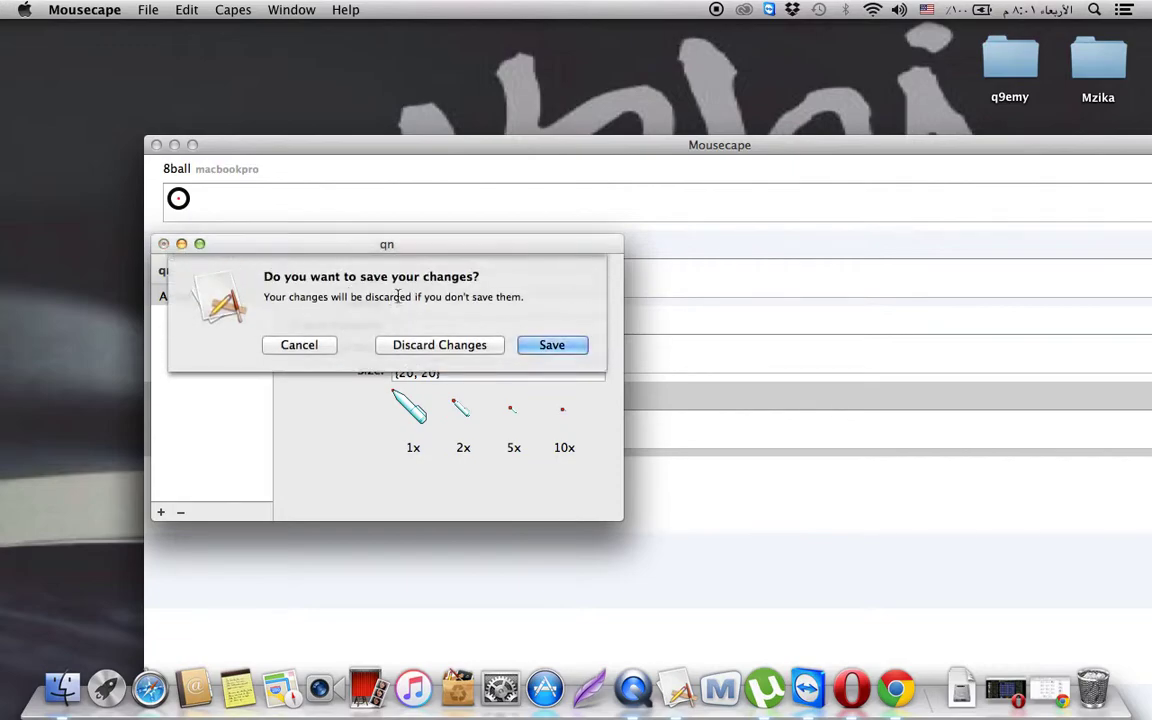
pyautogui.click(555, 345)
# Try out the qn cape's pen pointer on the application menus, then switch through q9emy to the Unnamed cape
pyautogui.click(247, 350)
pyautogui.click(265, 385)
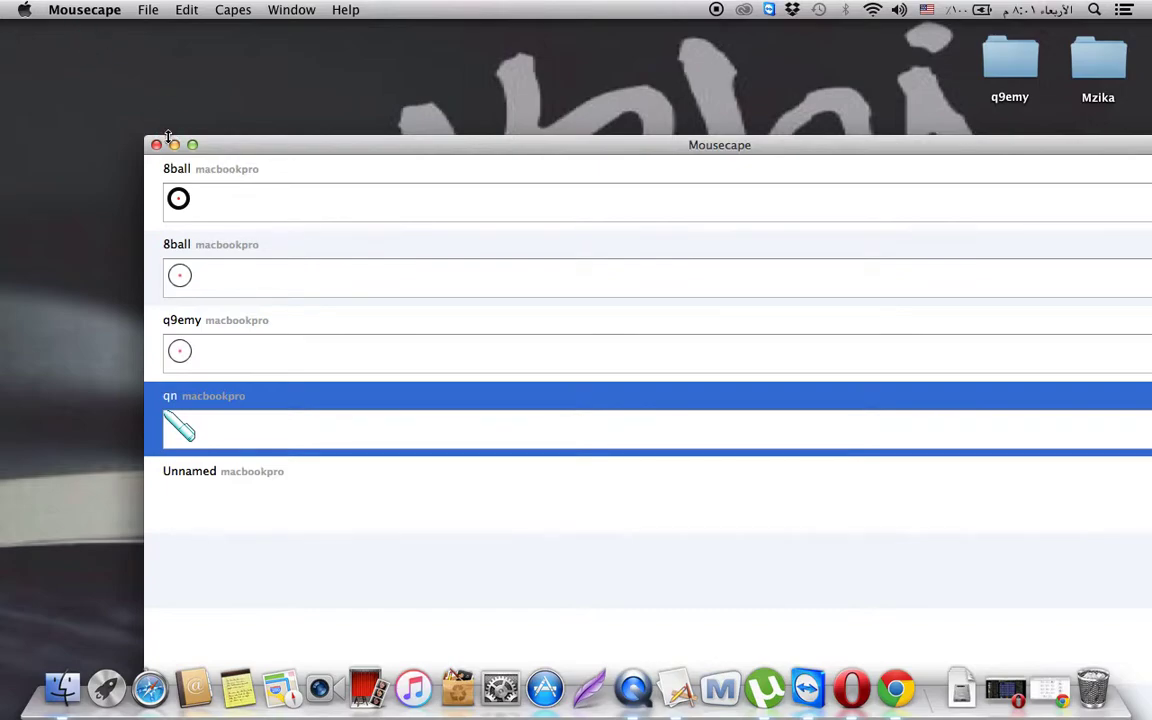
pyautogui.click(187, 12)
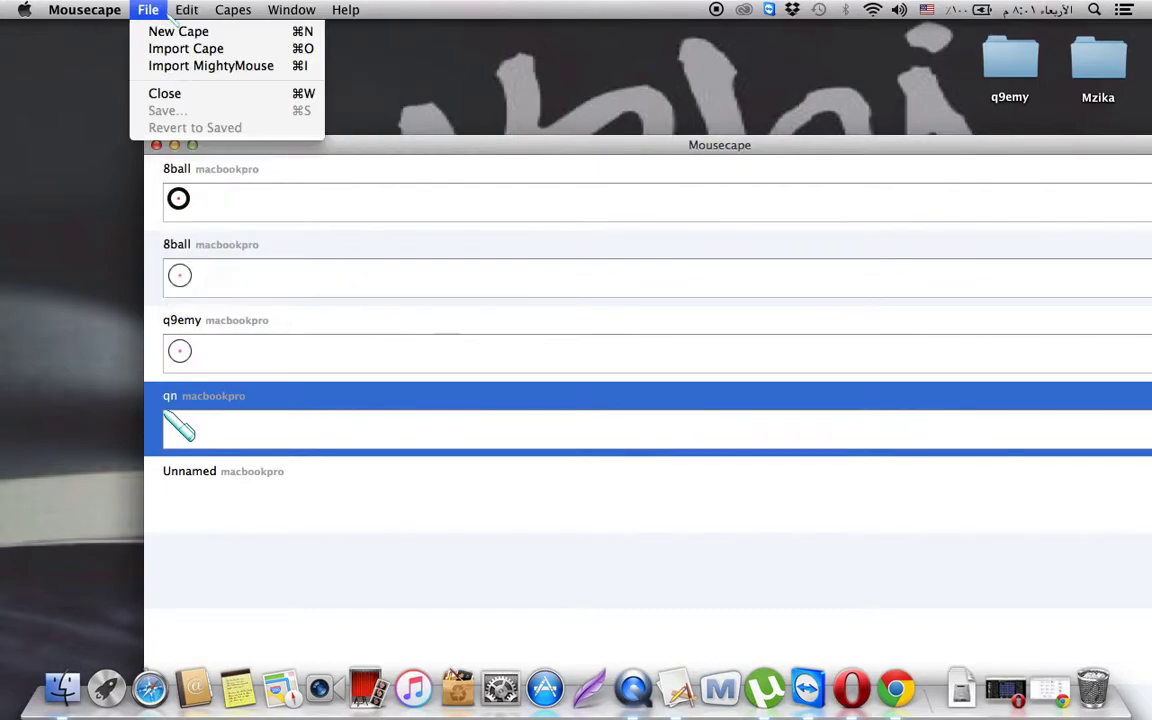
pyautogui.moveTo(101, 12)
pyautogui.click(272, 134)
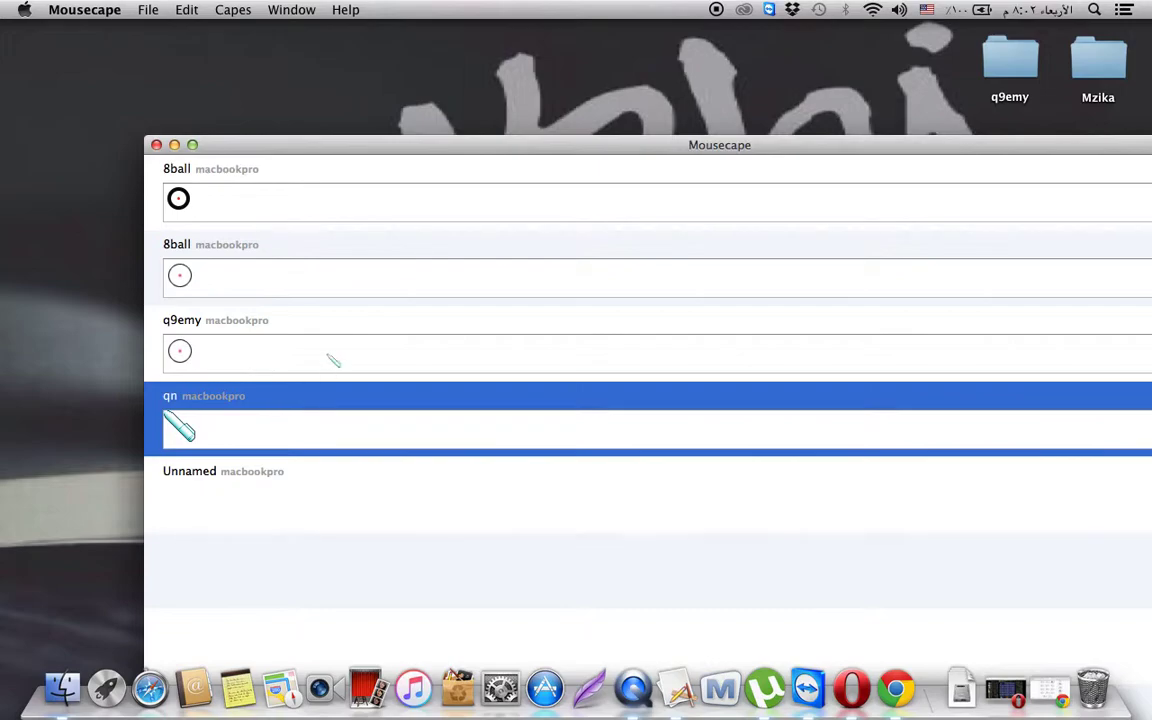
pyautogui.doubleClick(310, 328)
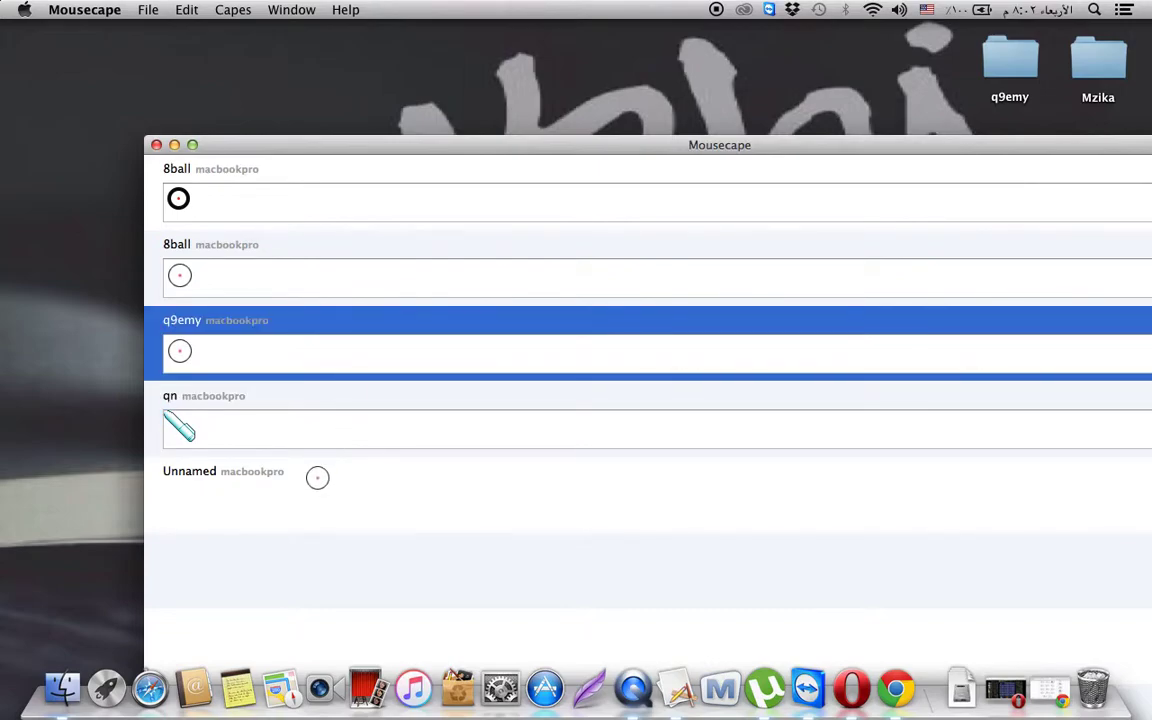
pyautogui.doubleClick(306, 470)
# Edit the qn cape again, set its Arrow cursor's size to {40, 40}, and close the editor
pyautogui.rightClick(296, 429)
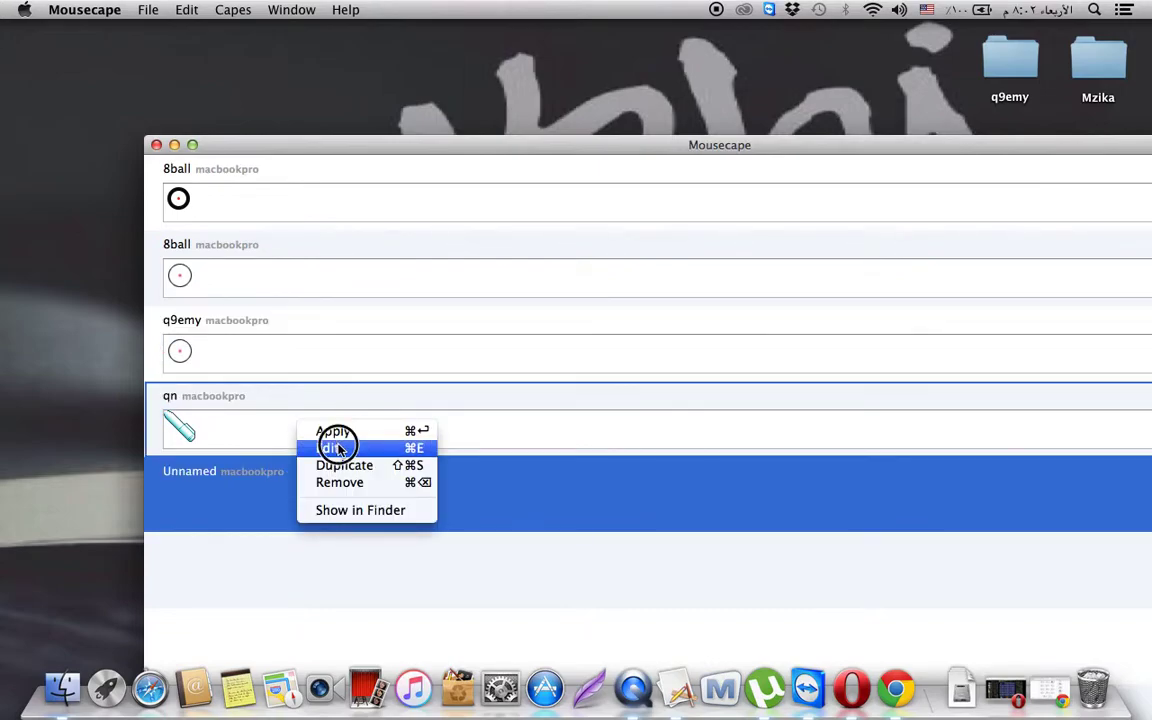
pyautogui.click(326, 448)
pyautogui.click(178, 298)
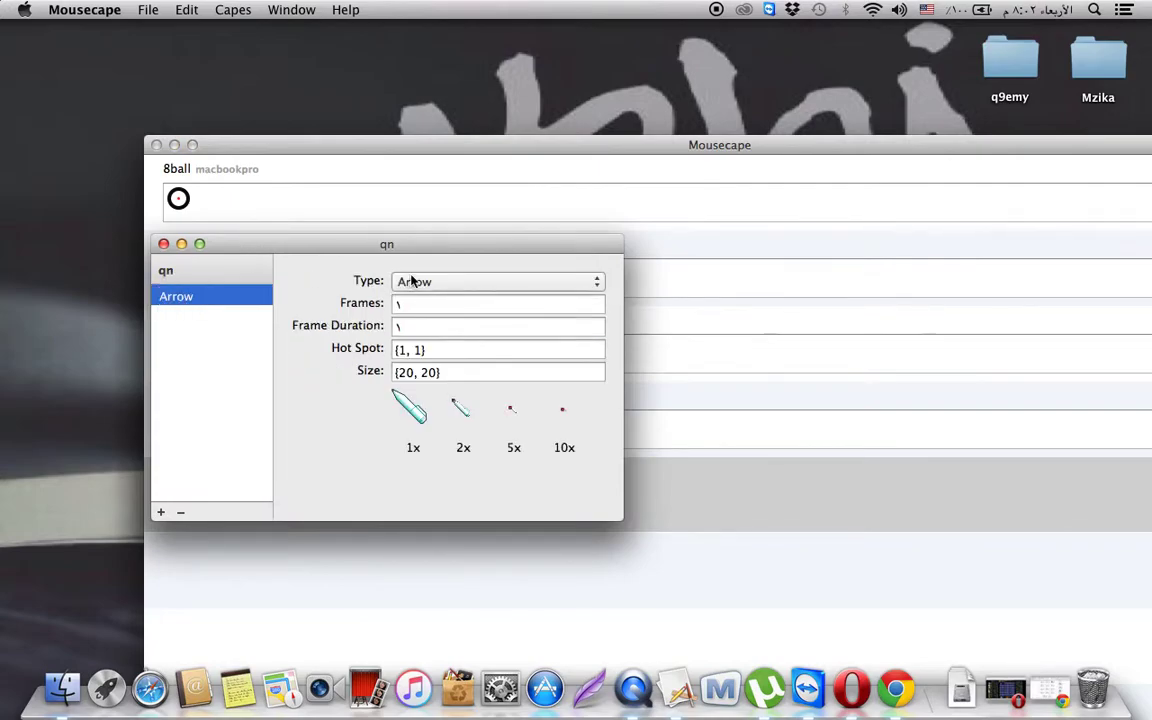
pyautogui.doubleClick(409, 373)
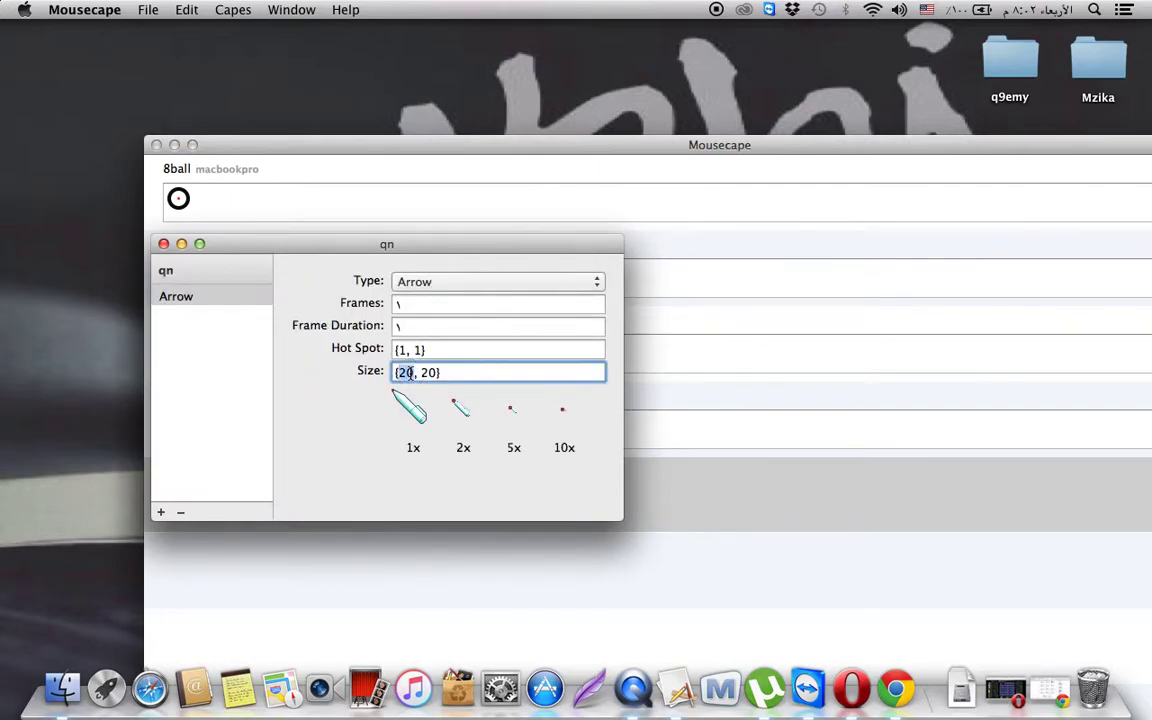
pyautogui.write('40')
pyautogui.doubleClick(428, 372)
pyautogui.write('40')
pyautogui.click(163, 243)
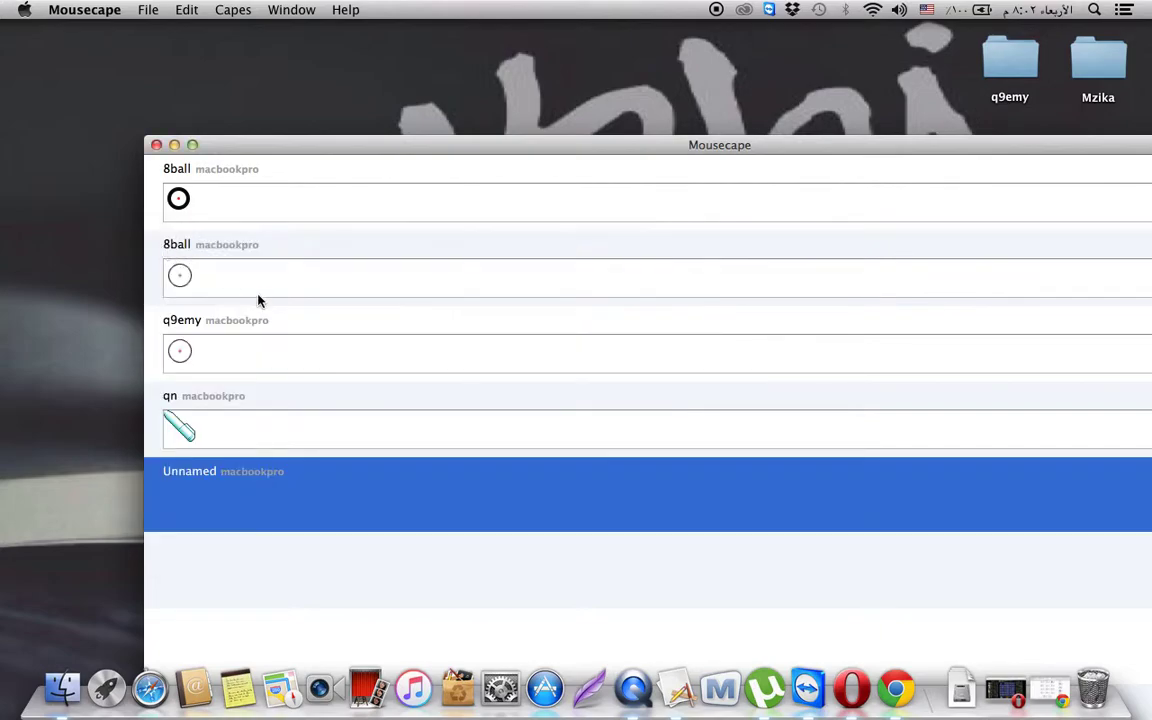
# Switch to the qn cape, reopen it for editing, and set its Arrow cursor's hot spot to {0, 0}
pyautogui.click(275, 435)
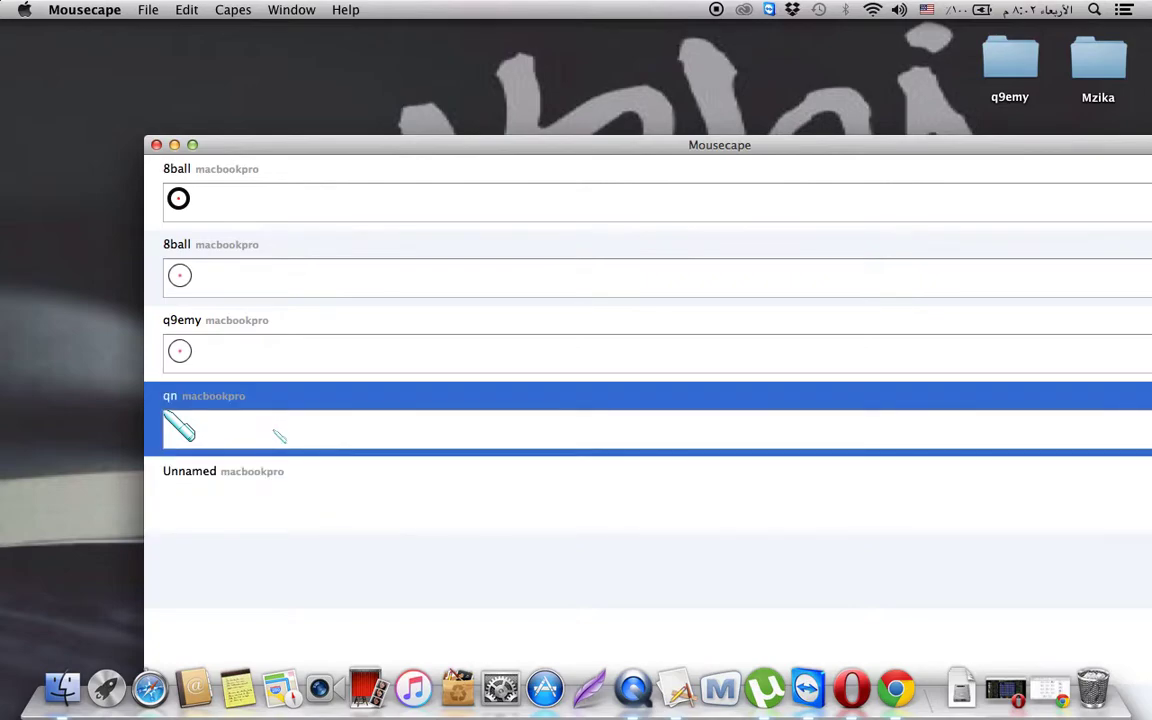
pyautogui.rightClick(258, 397)
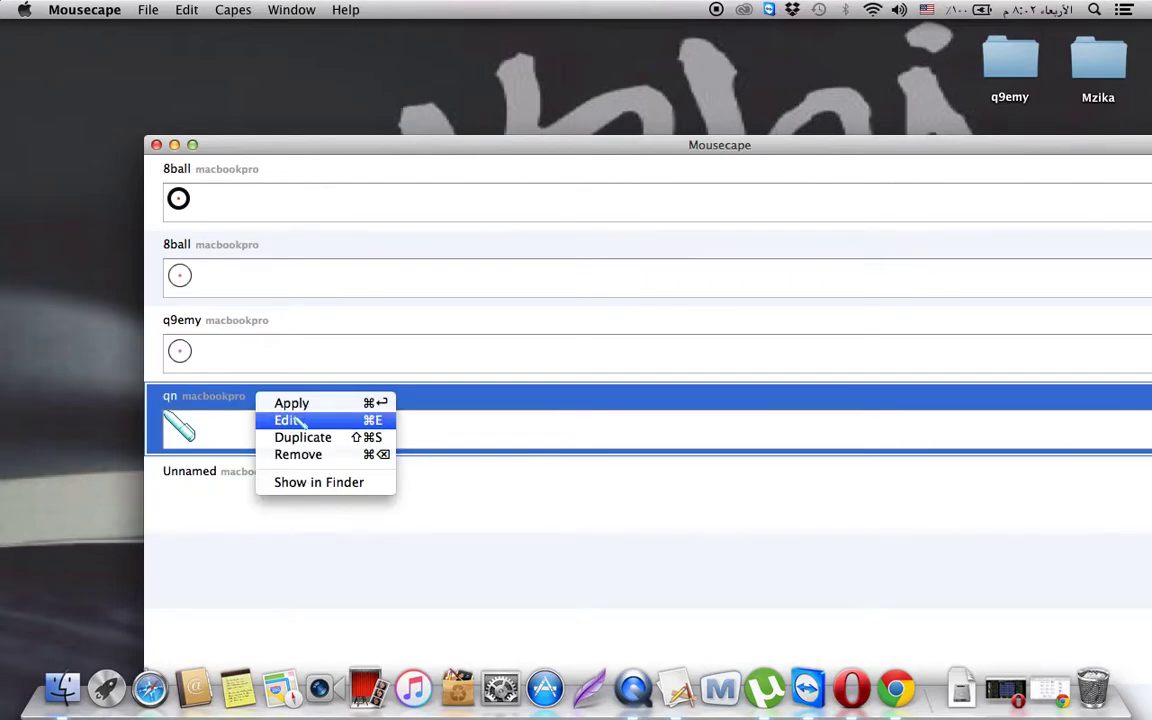
pyautogui.click(286, 421)
pyautogui.click(200, 296)
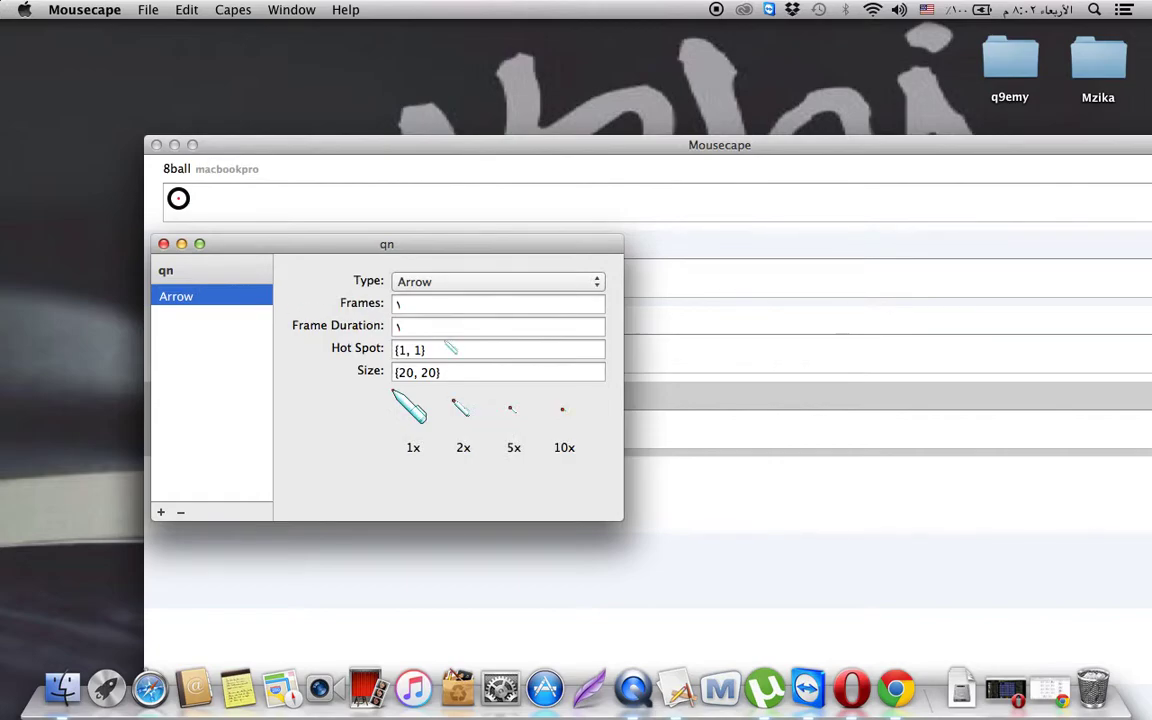
pyautogui.click(401, 349)
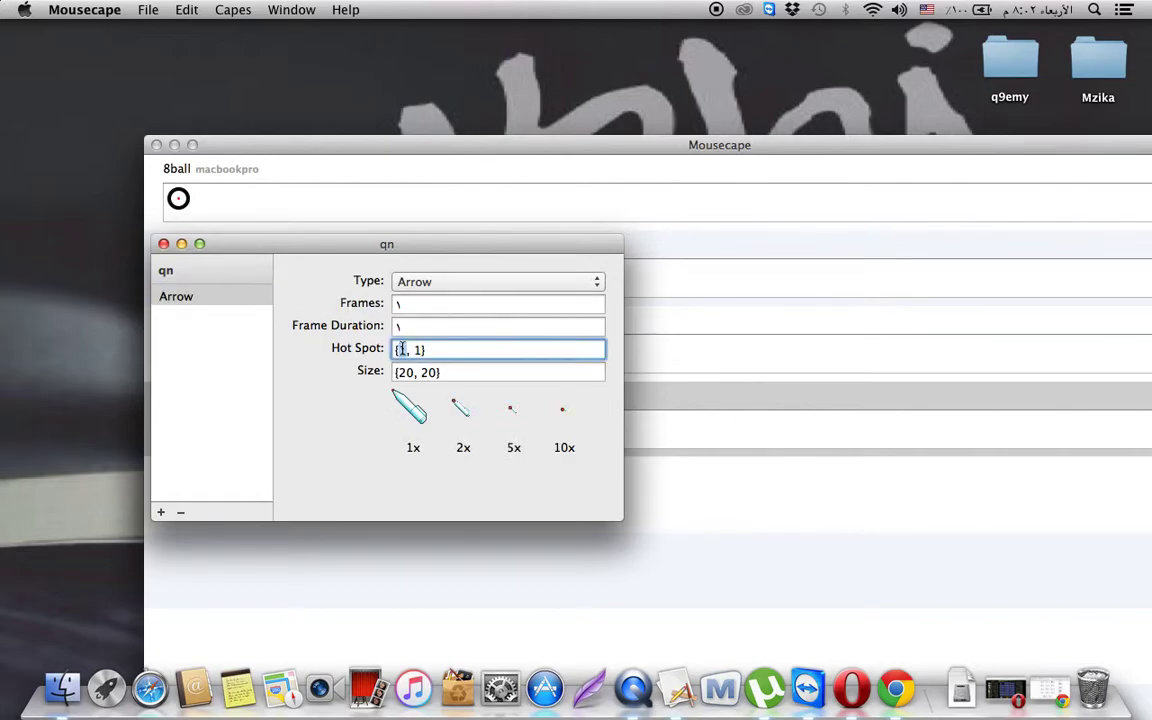
pyautogui.doubleClick(418, 348)
# Set the Arrow cursor's size to {40, 40} and save the qn cape
pyautogui.doubleClick(409, 372)
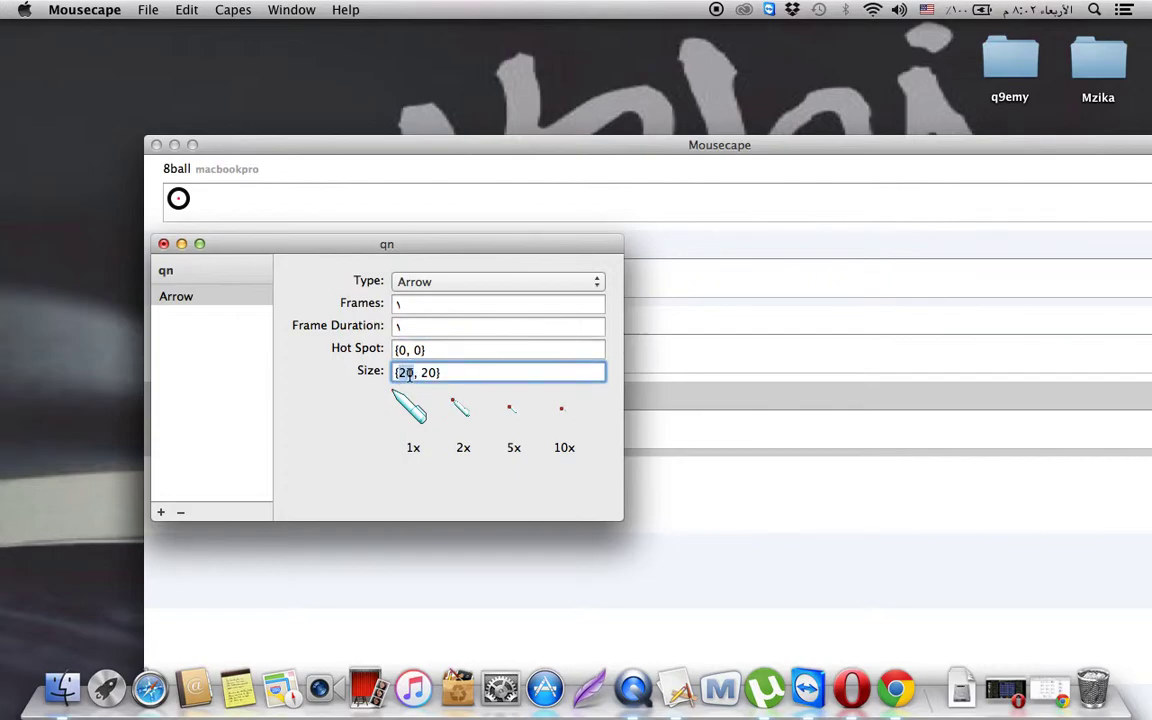
pyautogui.write('40')
pyautogui.doubleClick(428, 372)
pyautogui.write('40')
pyautogui.click(164, 244)
pyautogui.click(548, 342)
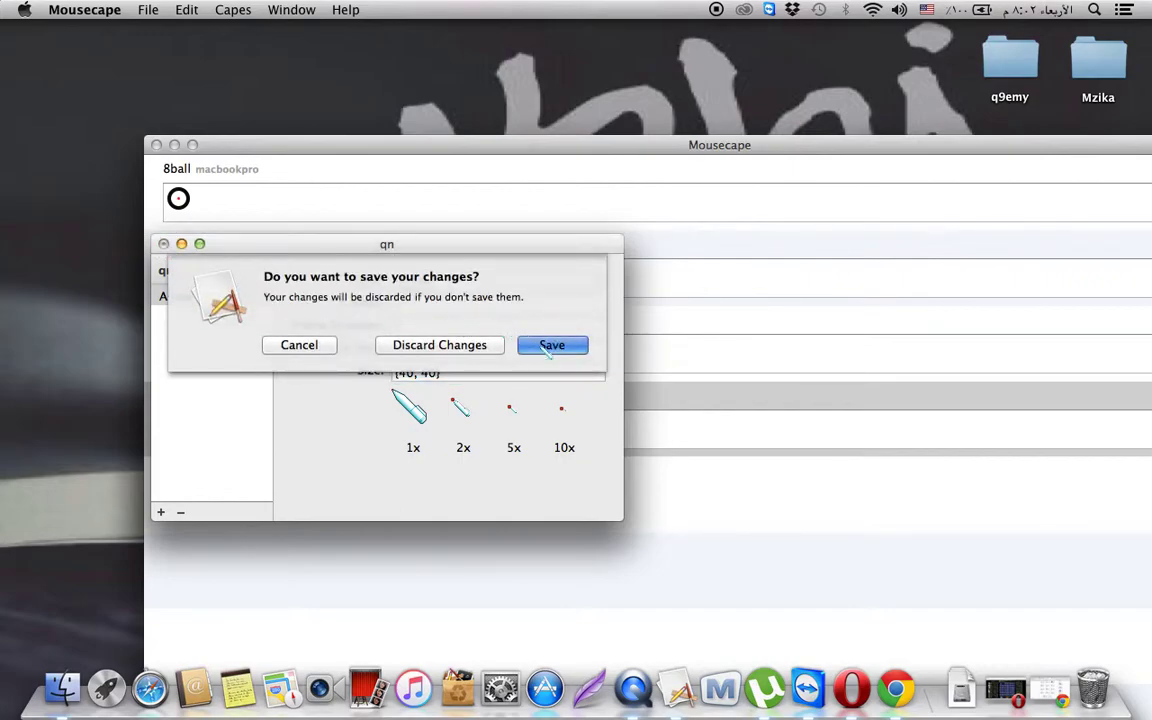
# Compare the pointers of the two 8ball capes and the qn cape, then return to the Unnamed cape
pyautogui.click(278, 240)
pyautogui.click(257, 198)
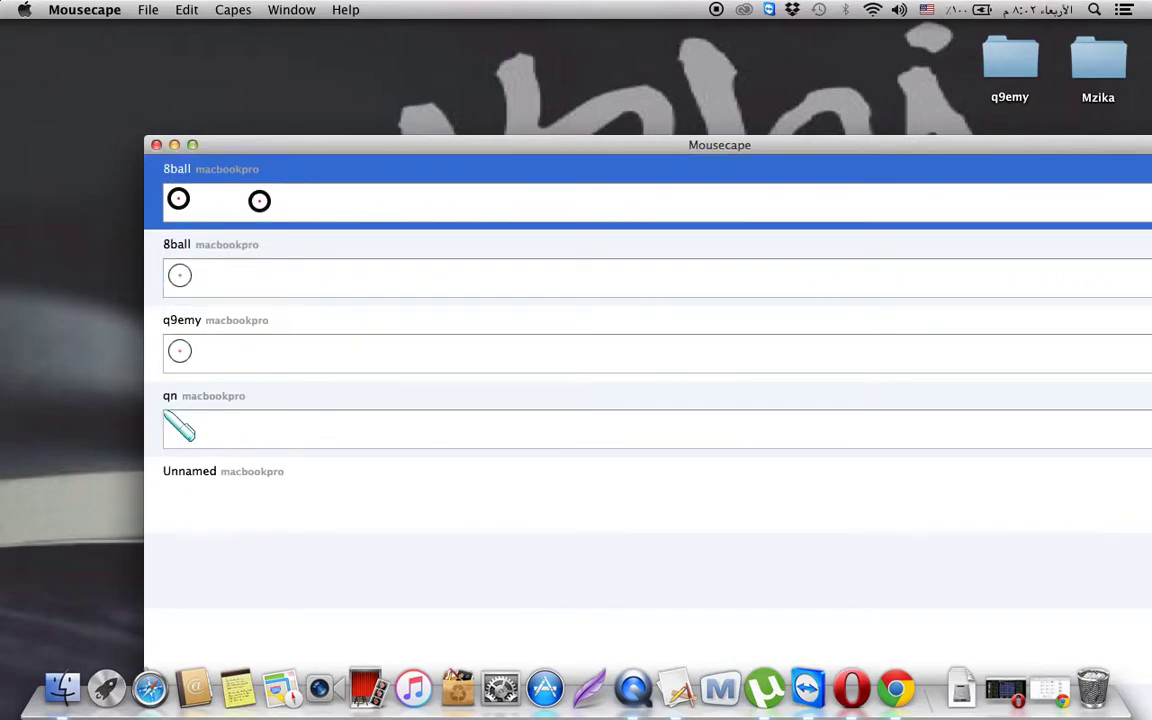
pyautogui.click(266, 420)
pyautogui.click(237, 478)
pyautogui.click(242, 411)
pyautogui.click(240, 479)
# Reopen the qn cape for editing and set its Arrow cursor's hot spot to {1, 1}
pyautogui.rightClick(234, 429)
pyautogui.click(263, 446)
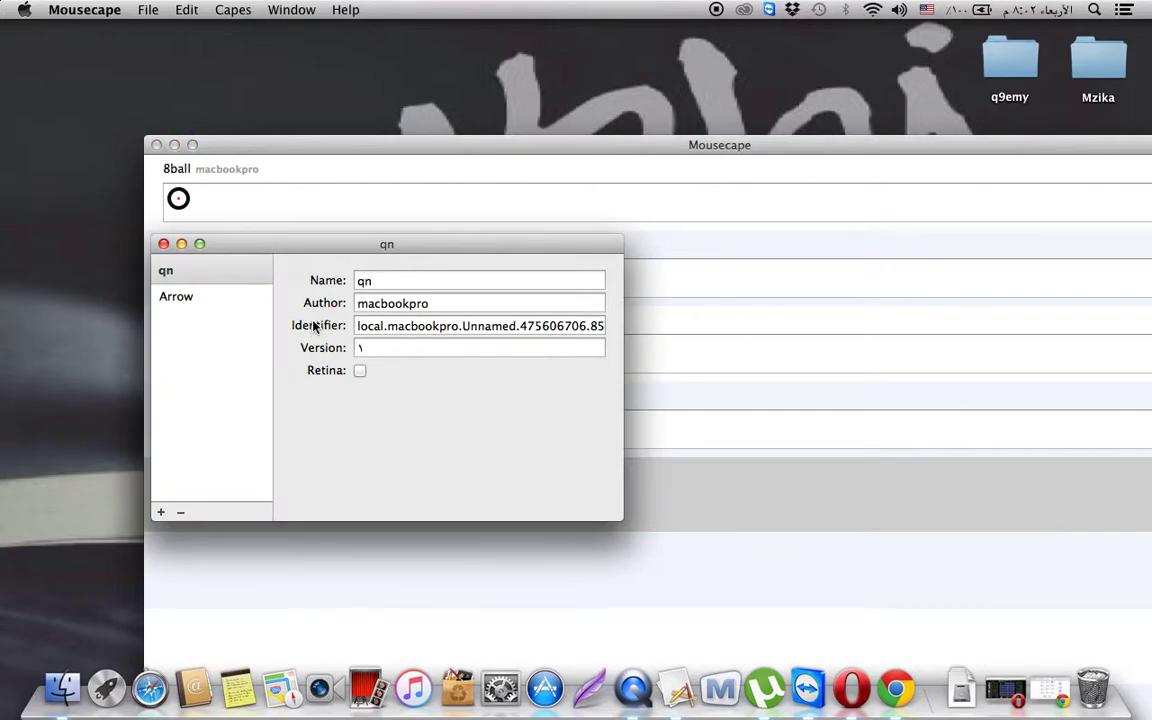
pyautogui.click(186, 297)
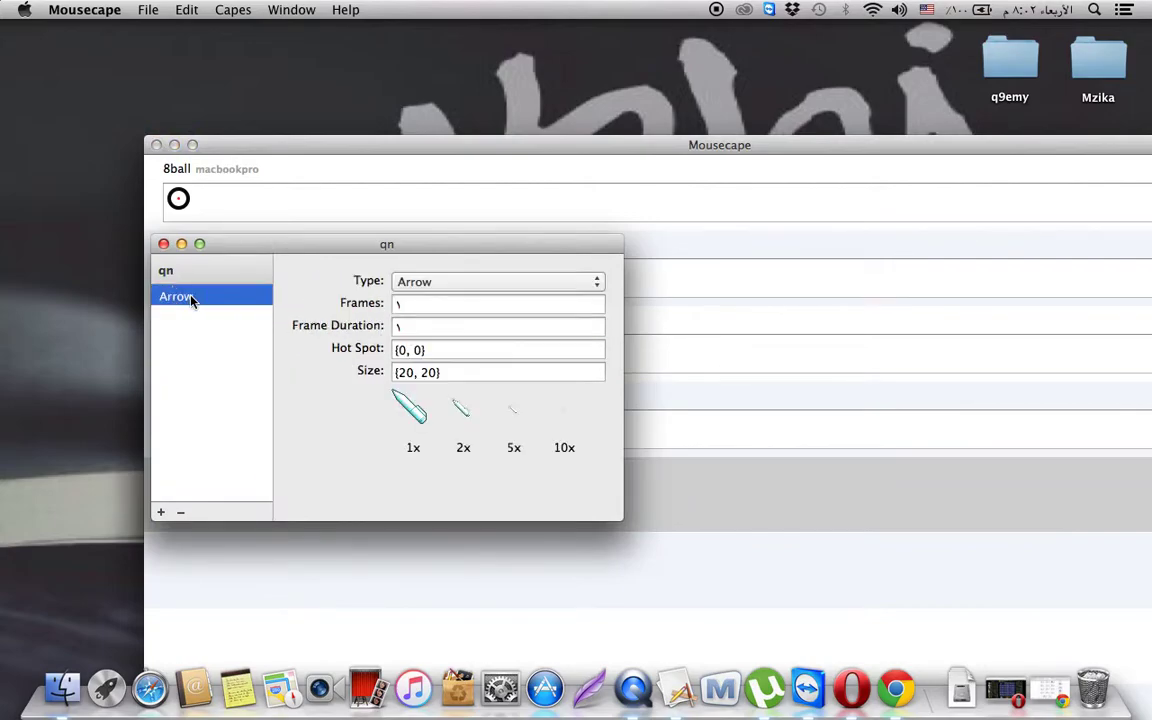
pyautogui.doubleClick(400, 349)
pyautogui.write('1')
pyautogui.doubleClick(418, 349)
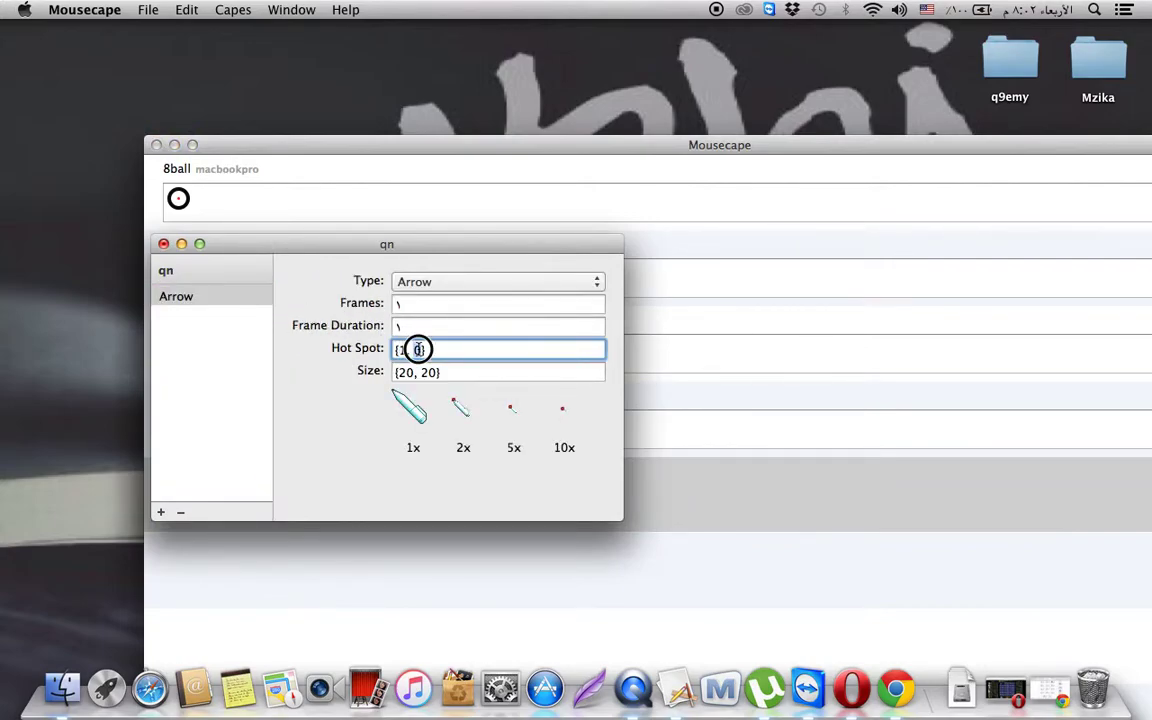
pyautogui.write('1')
# Change the Arrow cursor's size to {40, 40} and save the changes to the qn cape
pyautogui.doubleClick(399, 372)
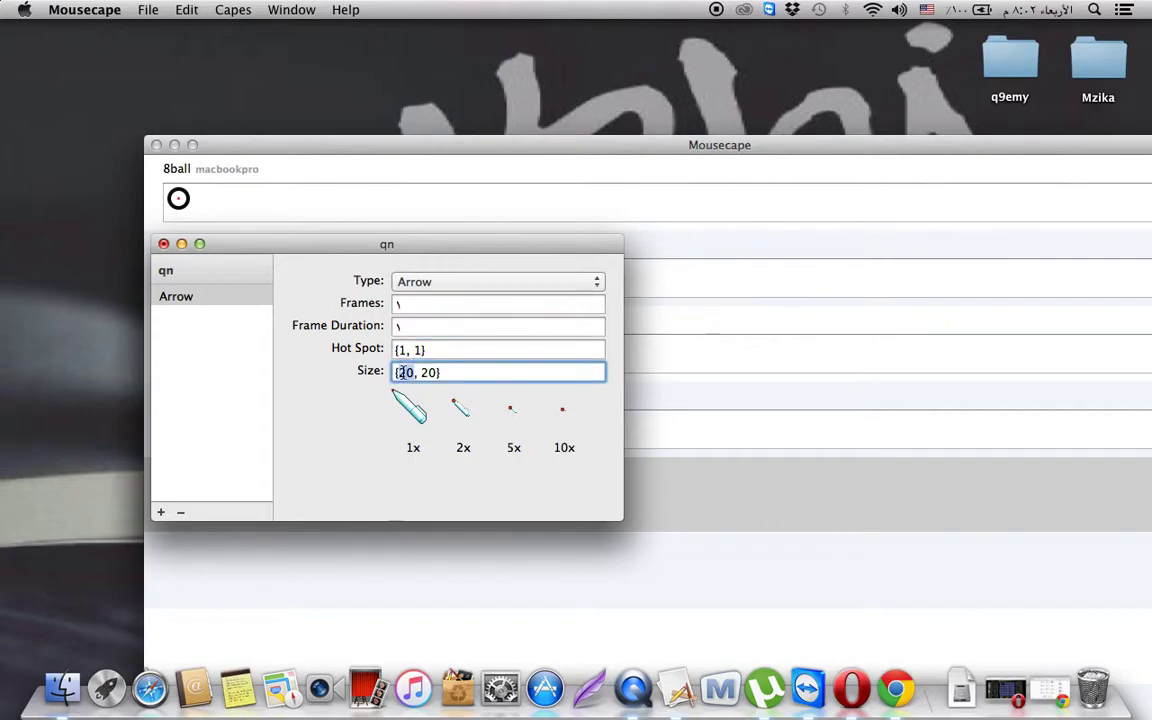
pyautogui.write('40')
pyautogui.doubleClick(428, 372)
pyautogui.write('40')
pyautogui.click(163, 243)
pyautogui.click(573, 345)
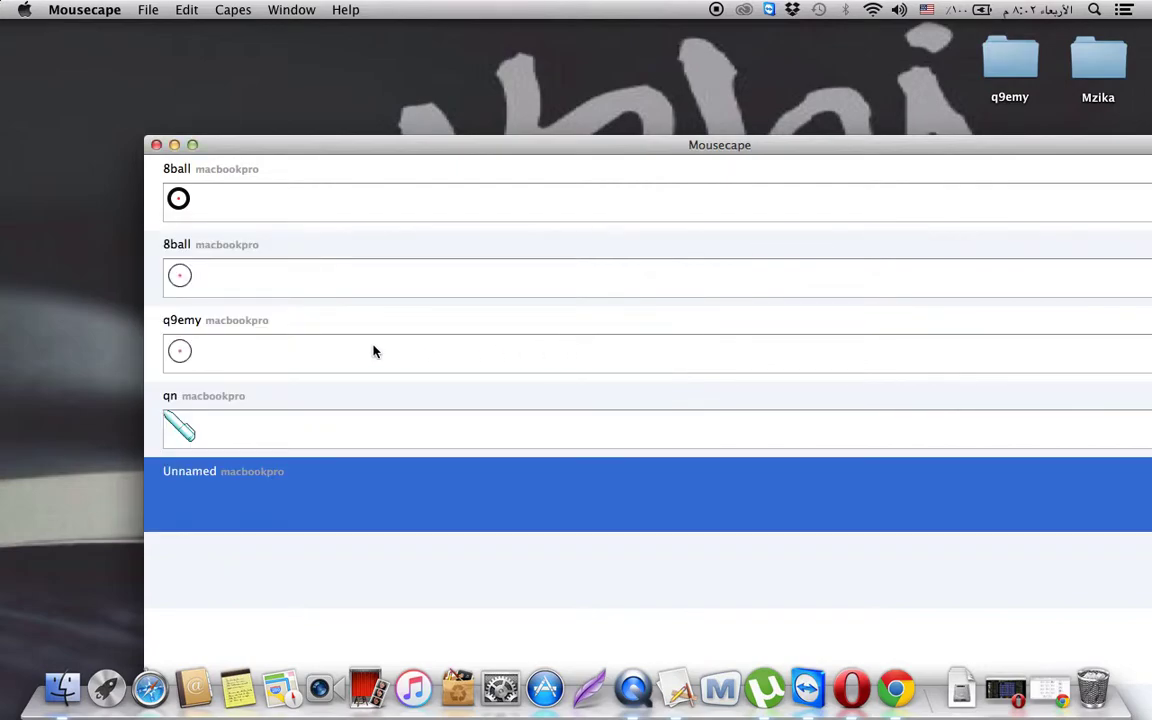
# Switch between the qn and q9emy capes, return to qn, and test its pen pointer on the application menus
pyautogui.doubleClick(270, 413)
pyautogui.click(245, 345)
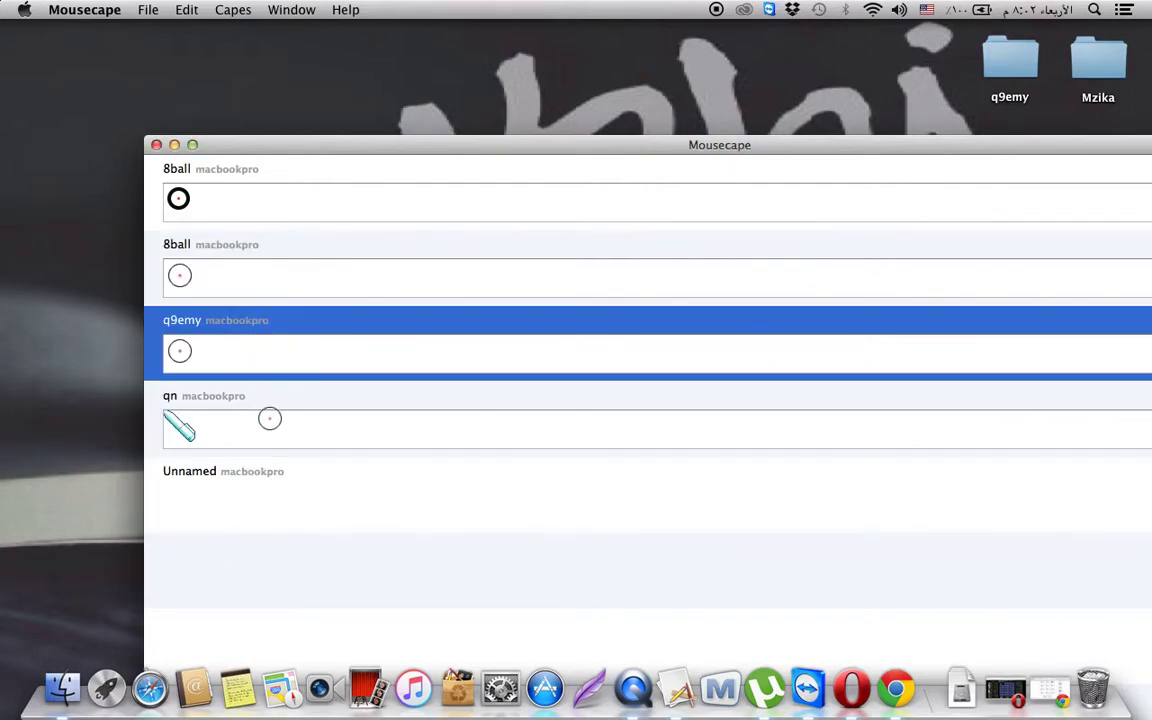
pyautogui.click(262, 413)
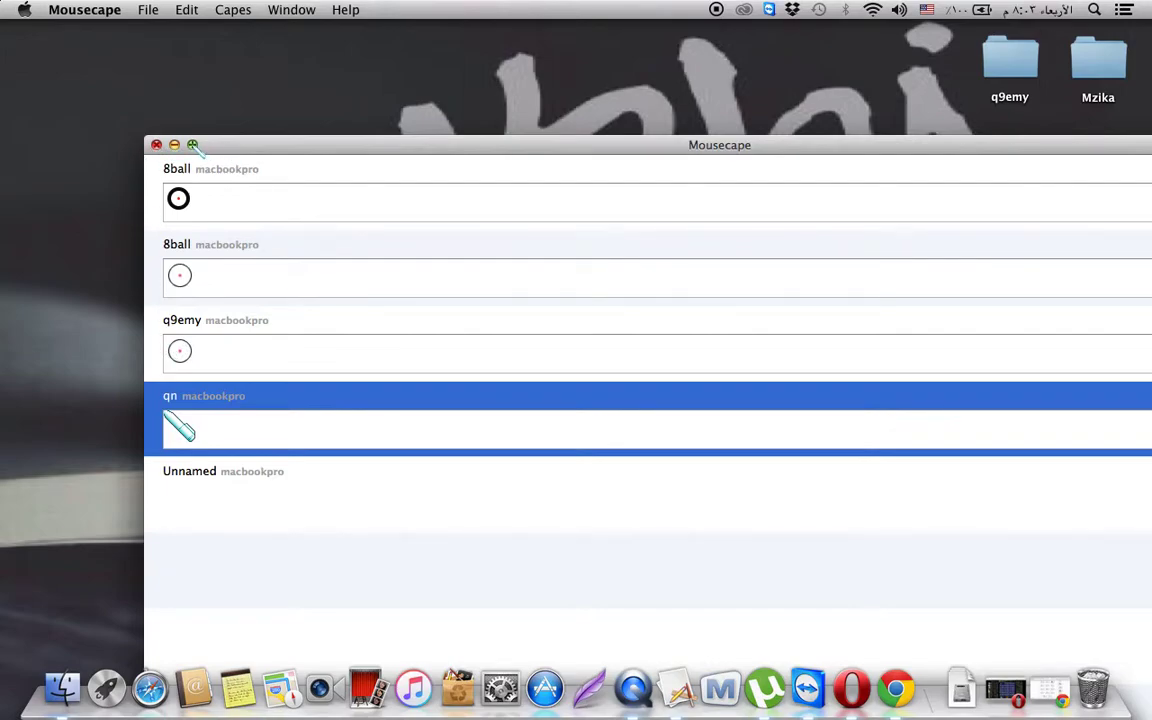
pyautogui.click(140, 10)
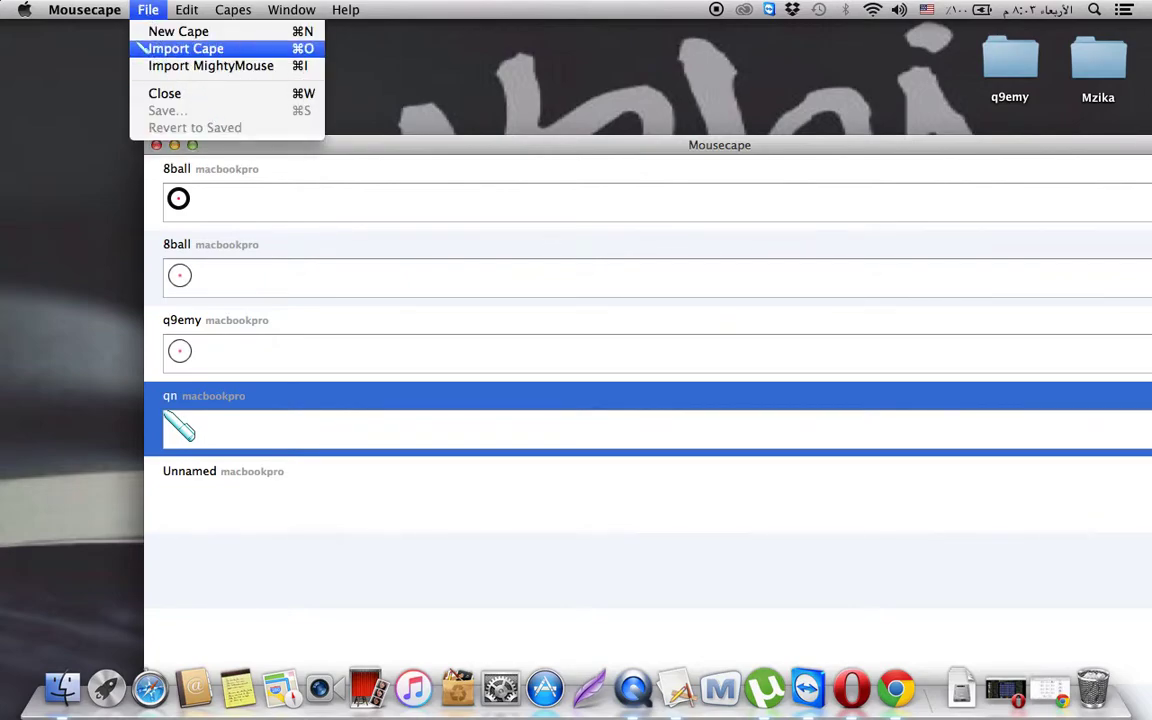
pyautogui.click(74, 16)
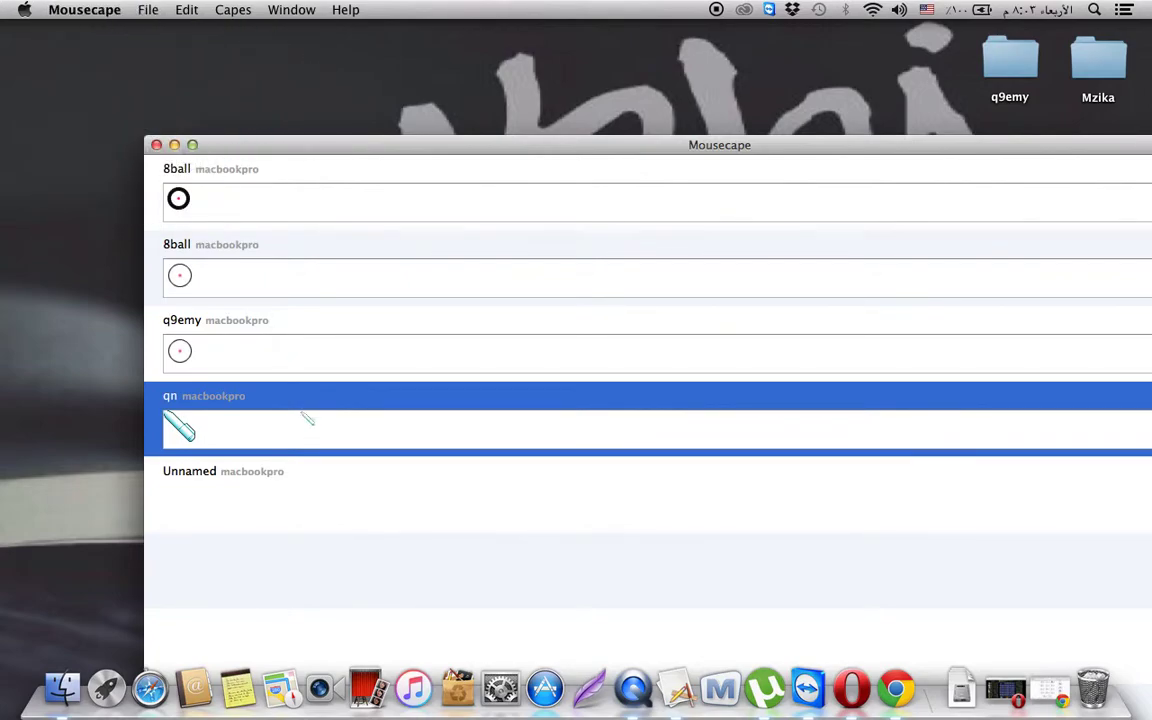
# Reopen the qn cape for editing and set its Arrow cursor's hot spot to {9, 9}
pyautogui.rightClick(310, 438)
pyautogui.click(334, 458)
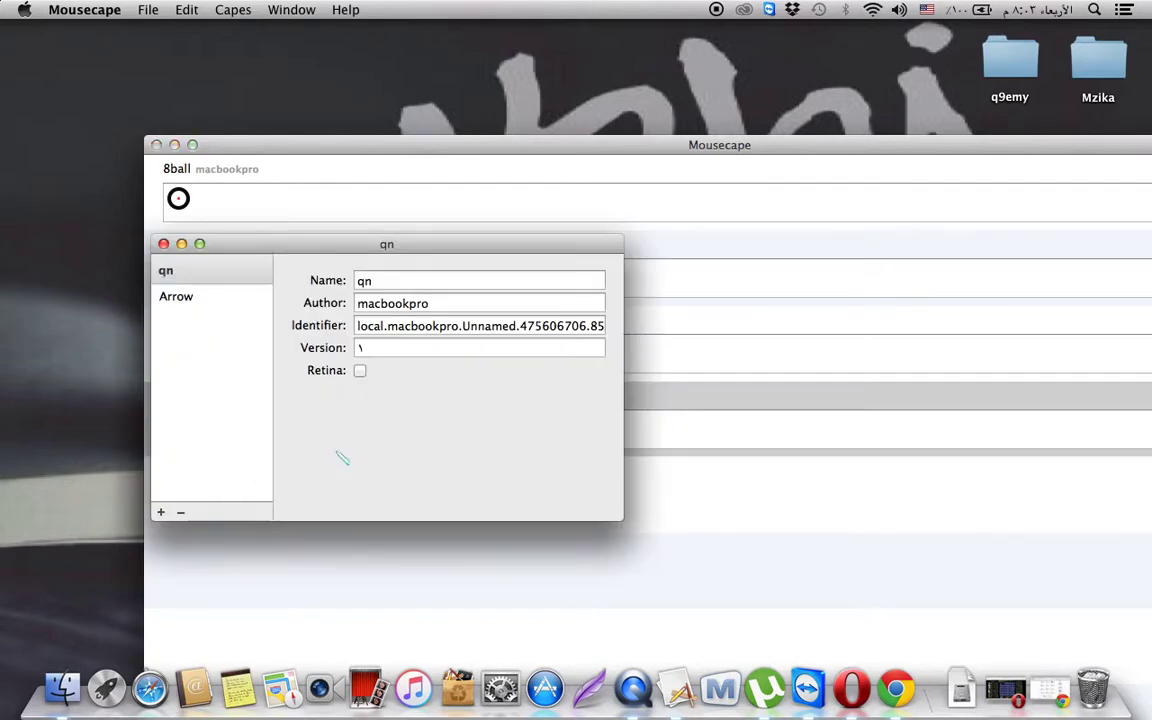
pyautogui.click(190, 297)
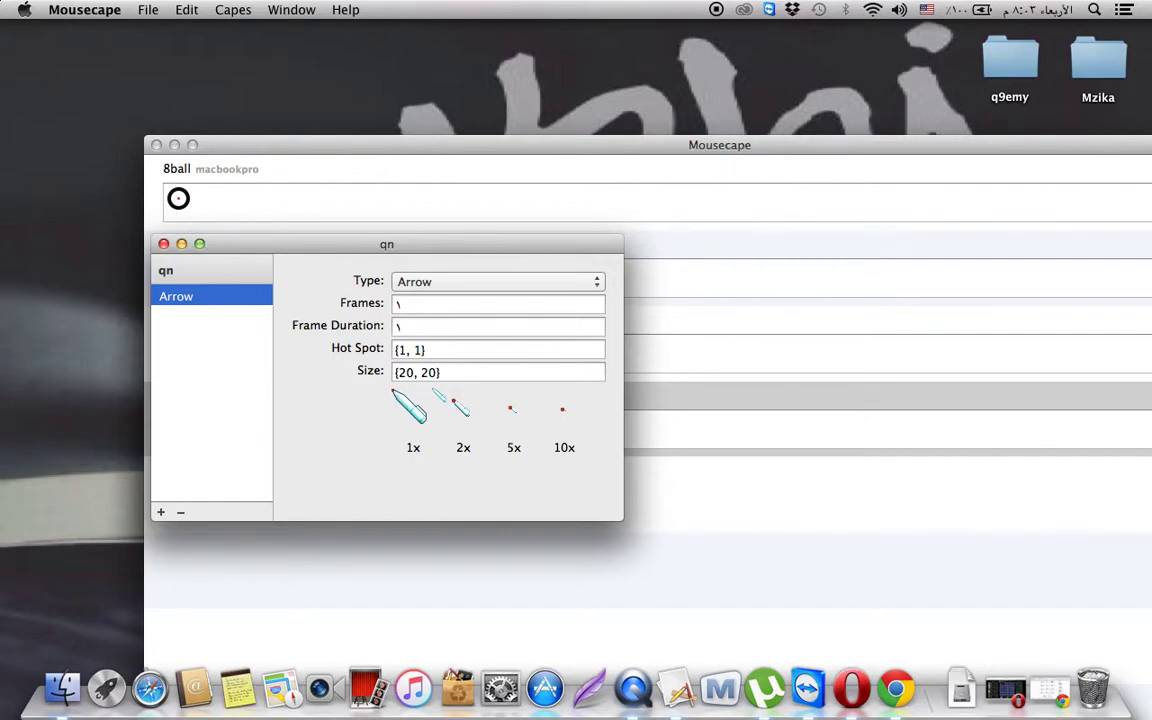
pyautogui.click(402, 349)
pyautogui.press('BackSpace')
pyautogui.write('9')
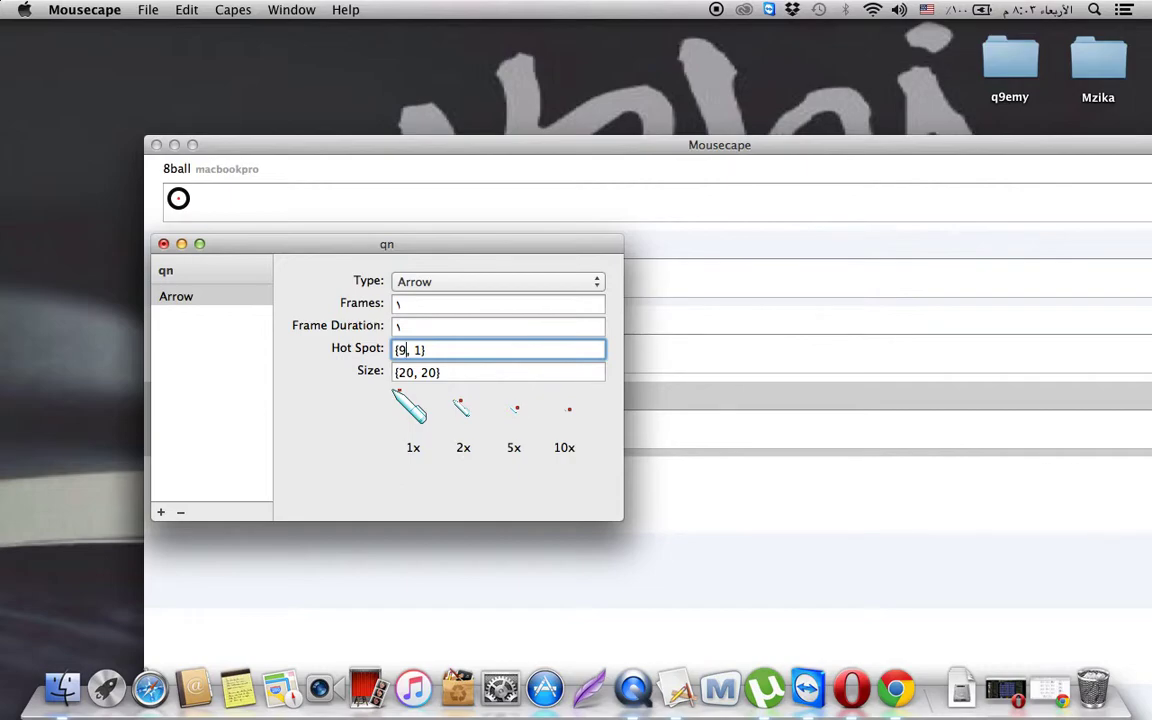
pyautogui.click(418, 349)
# Set the Arrow cursor's size to {40, 40} and save the changes to the qn cape
pyautogui.click(405, 372)
pyautogui.doubleClick(406, 371)
pyautogui.write('40')
pyautogui.doubleClick(430, 372)
pyautogui.write('40')
pyautogui.press('Return')
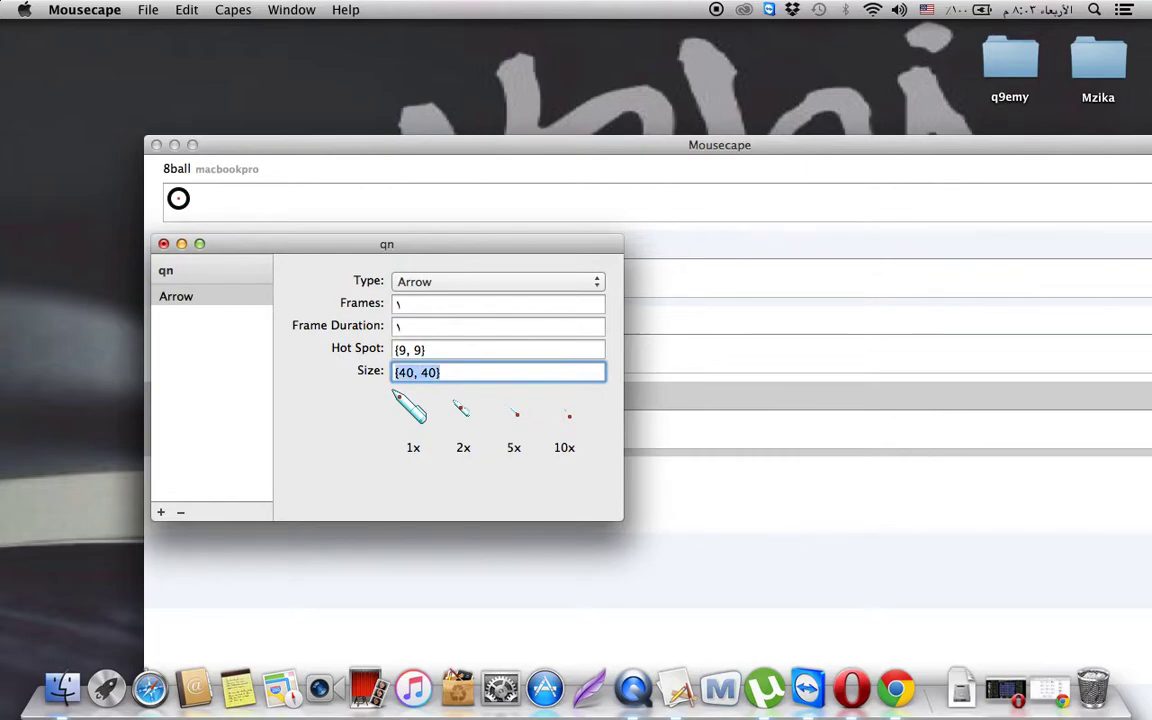
pyautogui.click(163, 243)
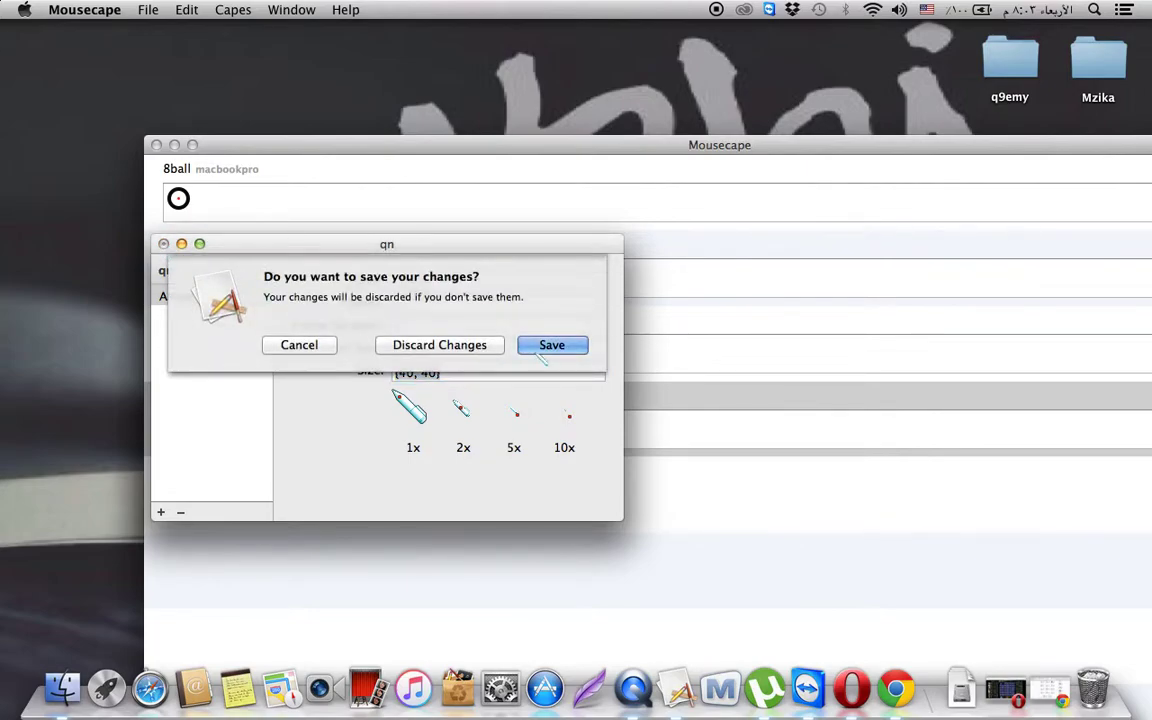
pyautogui.click(487, 348)
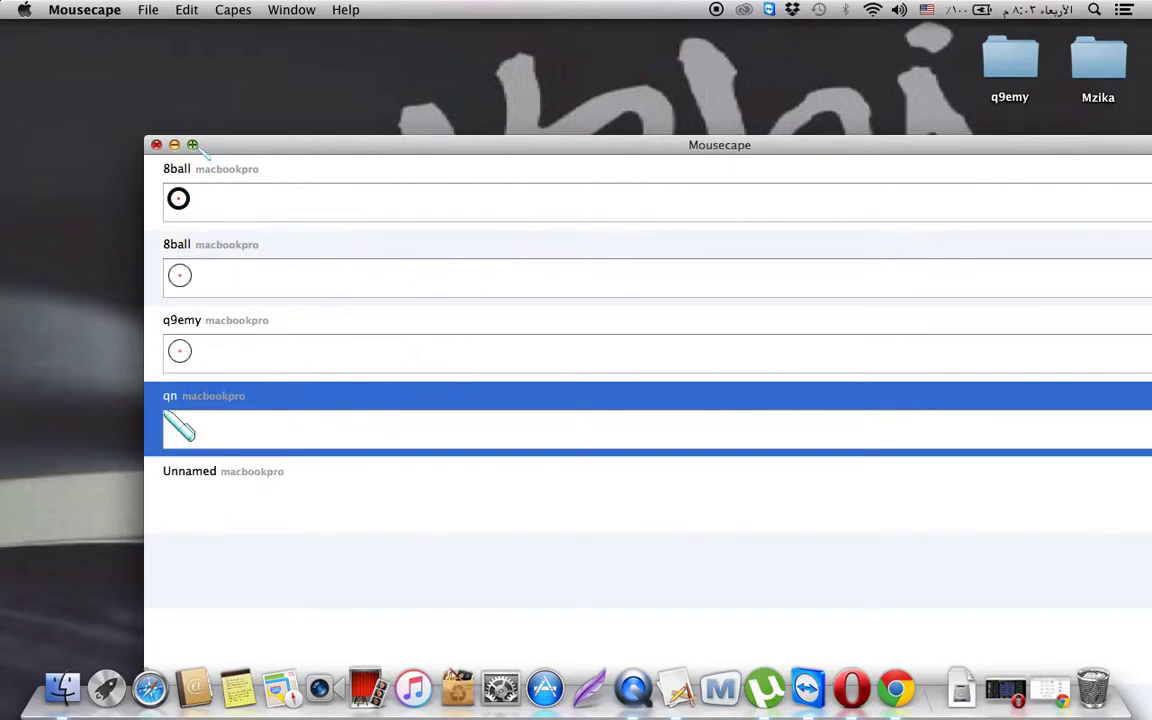
# Switch between the q9emy and qn capes to test the pointer, and finish on the Unnamed cape
pyautogui.doubleClick(242, 345)
pyautogui.doubleClick(270, 404)
pyautogui.click(245, 350)
pyautogui.click(269, 460)
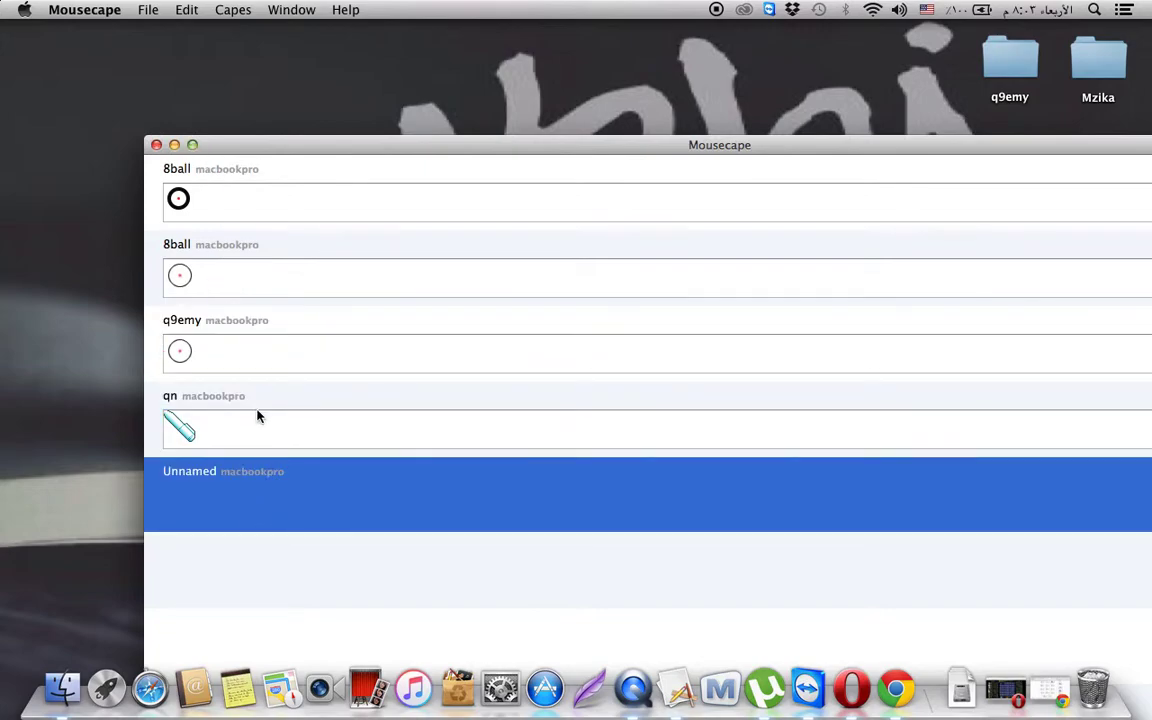
# Reopen the qn cape for editing, set its Arrow cursor's hot spot to {0, 0} and save the changes
pyautogui.rightClick(257, 411)
pyautogui.click(288, 435)
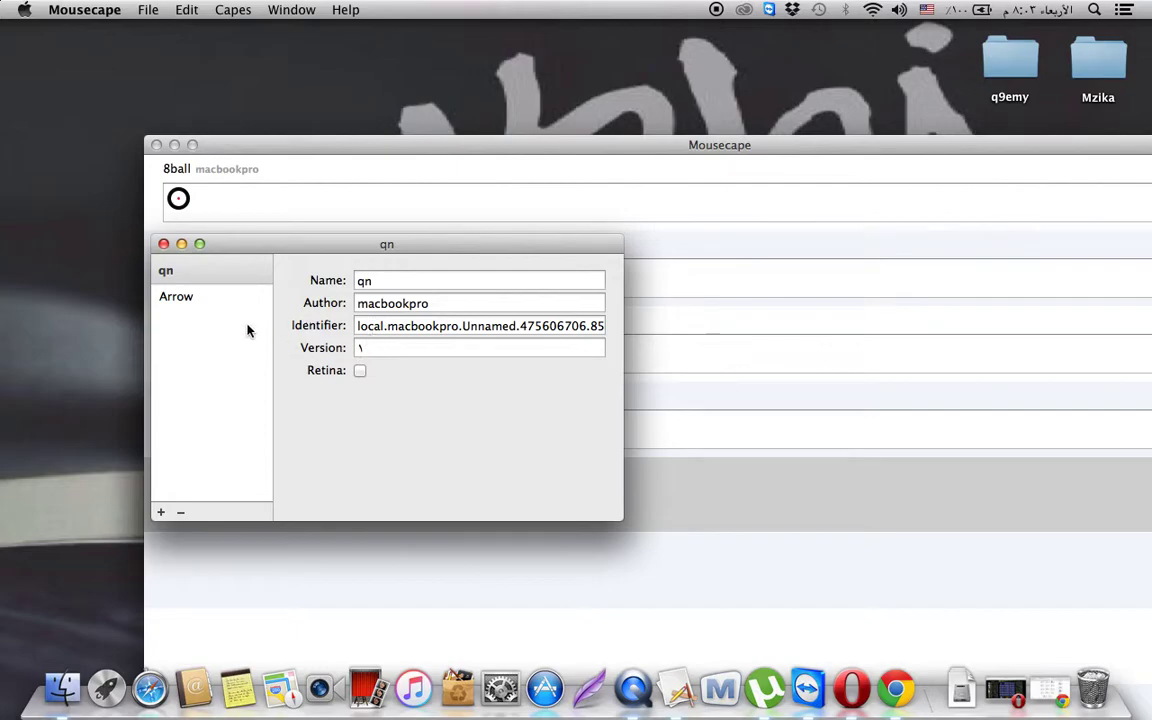
pyautogui.click(190, 297)
pyautogui.click(403, 350)
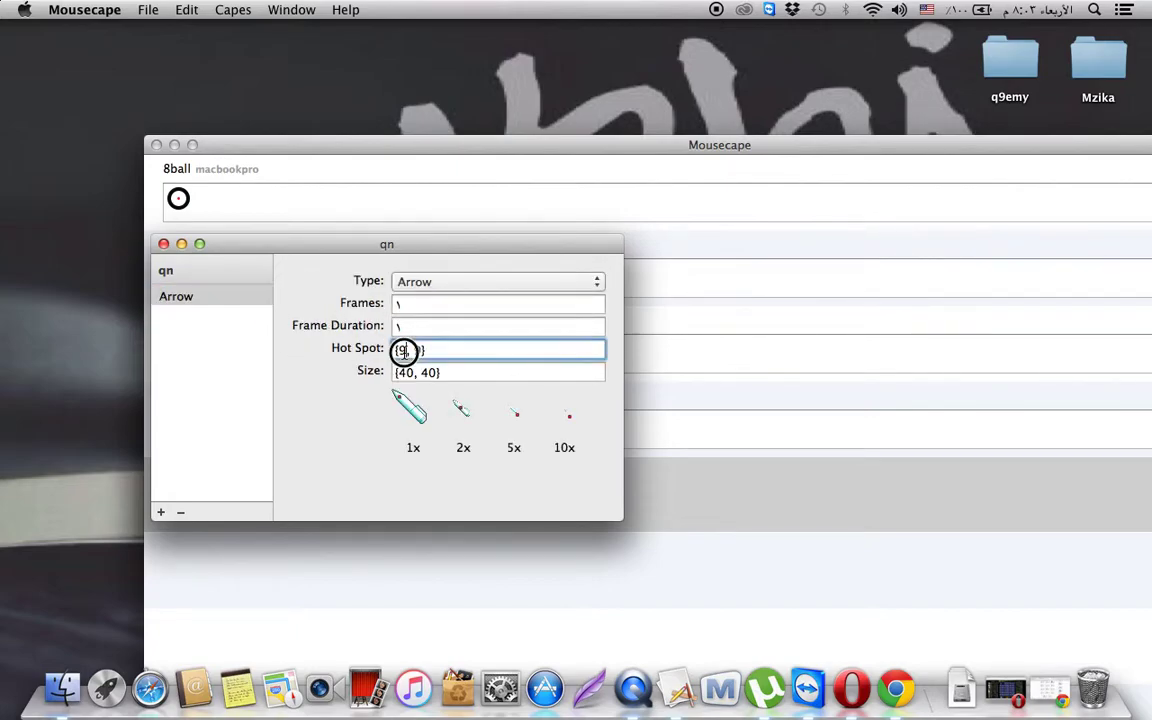
pyautogui.press('BackSpace')
pyautogui.write('0')
pyautogui.doubleClick(416, 350)
pyautogui.write('0')
pyautogui.click(163, 244)
pyautogui.click(588, 346)
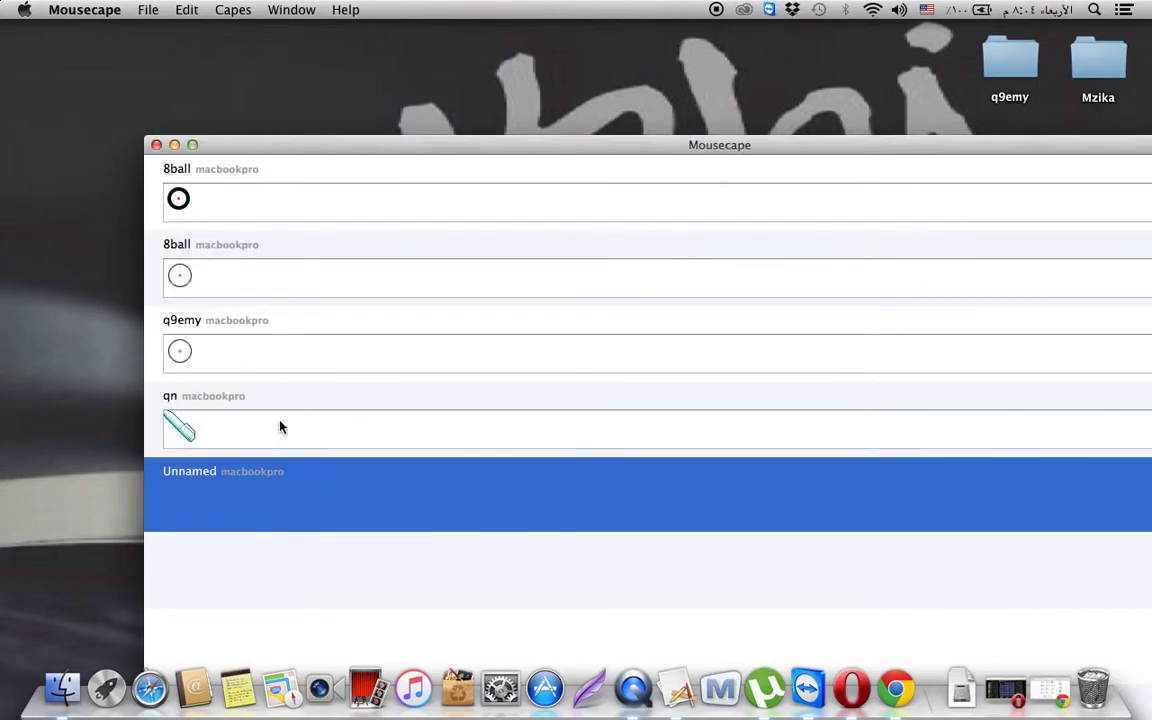
# Apply the qn cape and bring the whole cape list into view, switching to the second 8ball cape
pyautogui.doubleClick(279, 424)
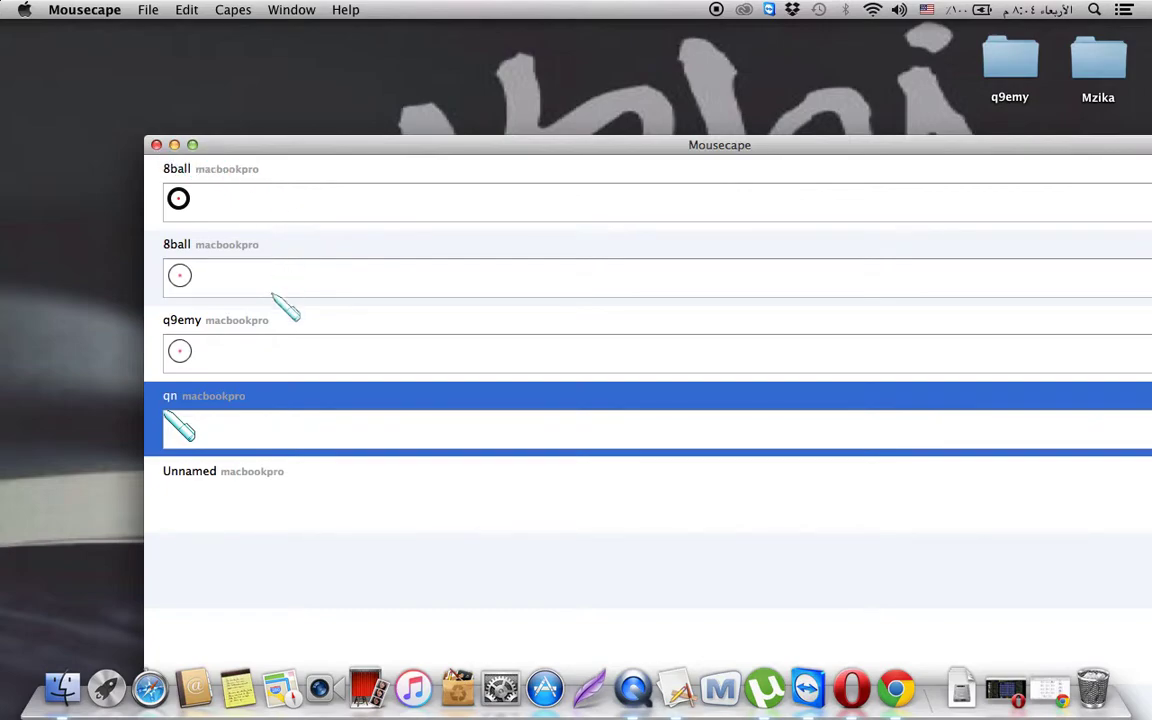
pyautogui.moveTo(319, 146); pyautogui.dragTo(180, 40)
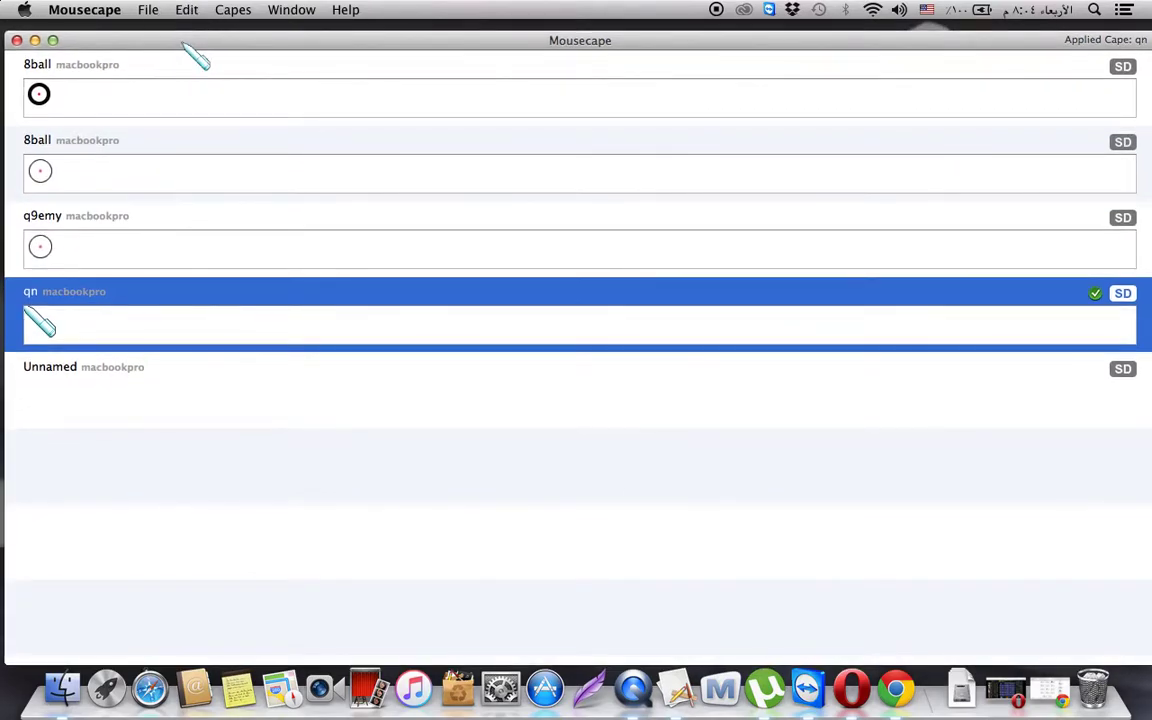
pyautogui.click(137, 166)
pyautogui.doubleClick(137, 166)
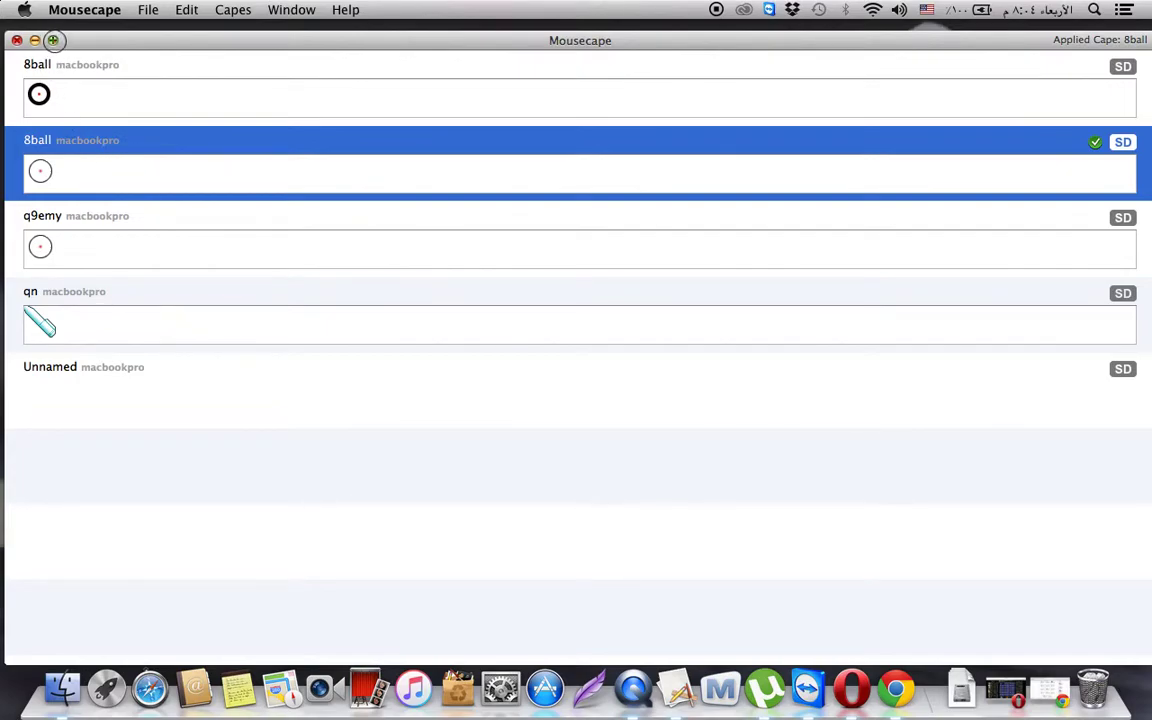
# Open the second 8ball cape for editing, examine its Arrow cursor's hot spot and size, and close the editor
pyautogui.rightClick(107, 165)
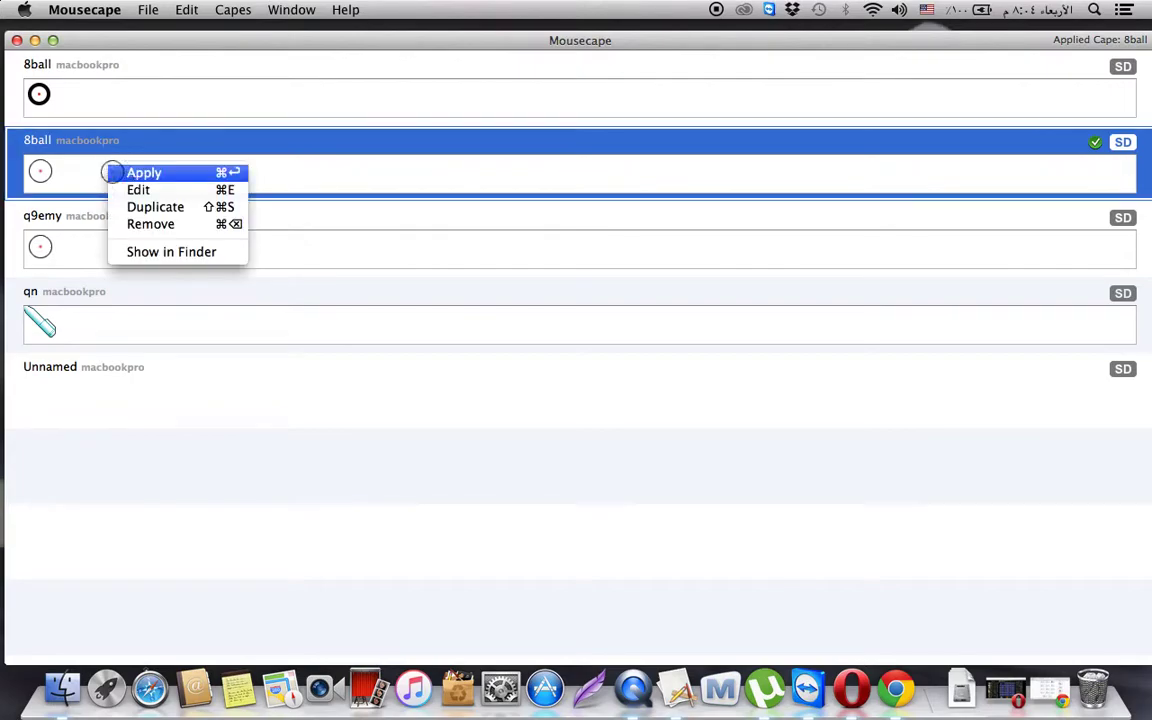
pyautogui.click(133, 189)
pyautogui.click(186, 295)
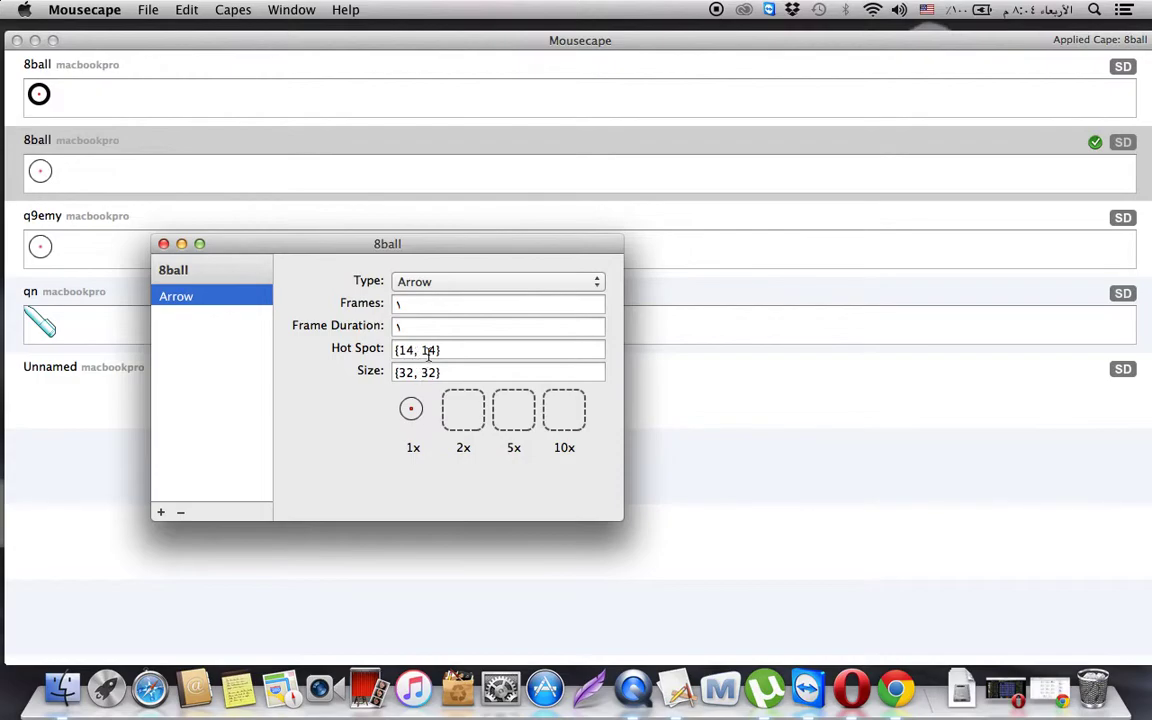
pyautogui.click(163, 243)
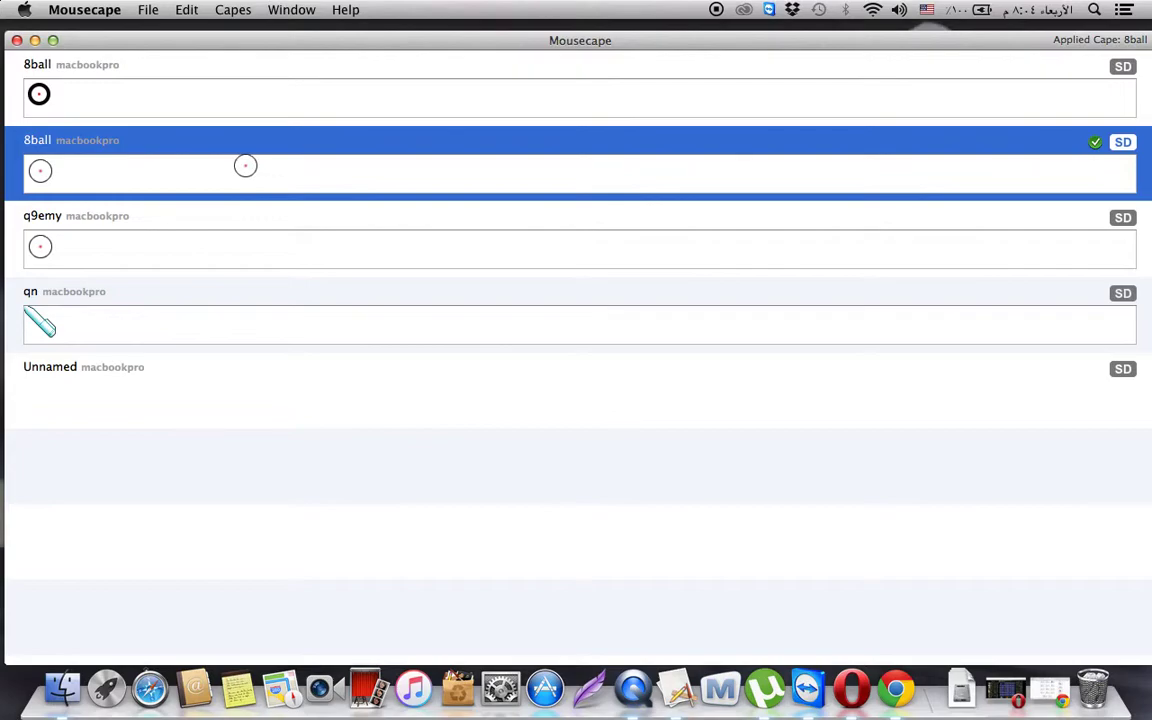
# Remove the qn cape from the cape list
pyautogui.click(194, 318)
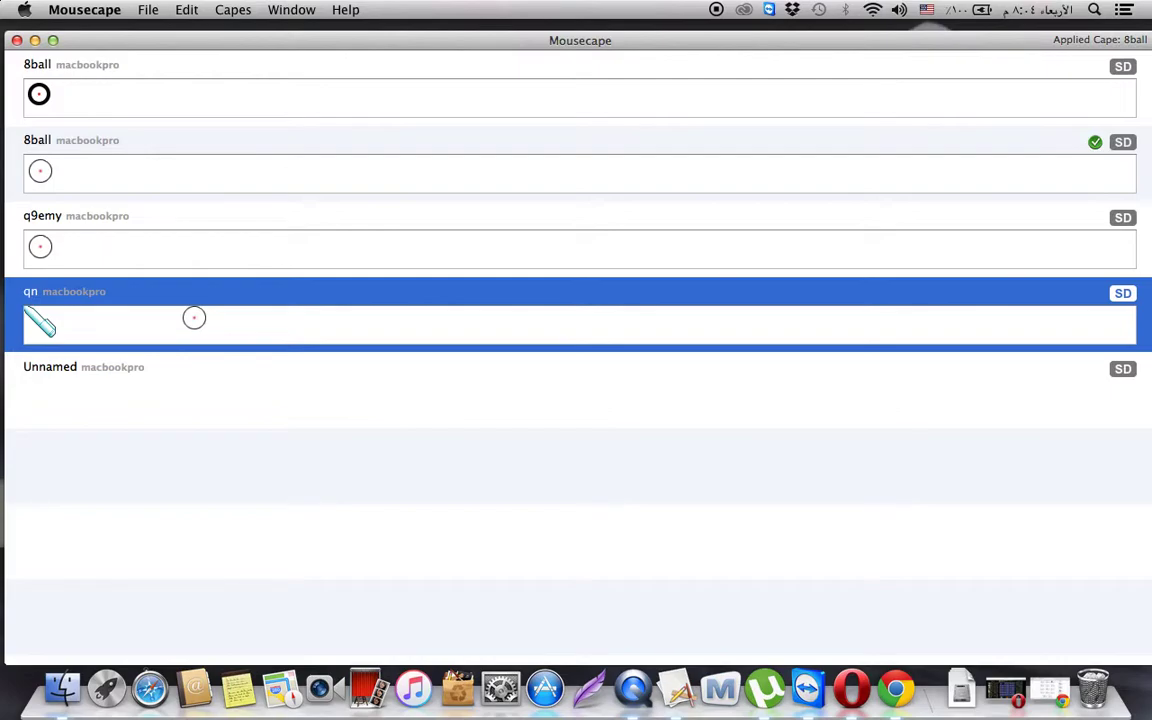
pyautogui.rightClick(194, 318)
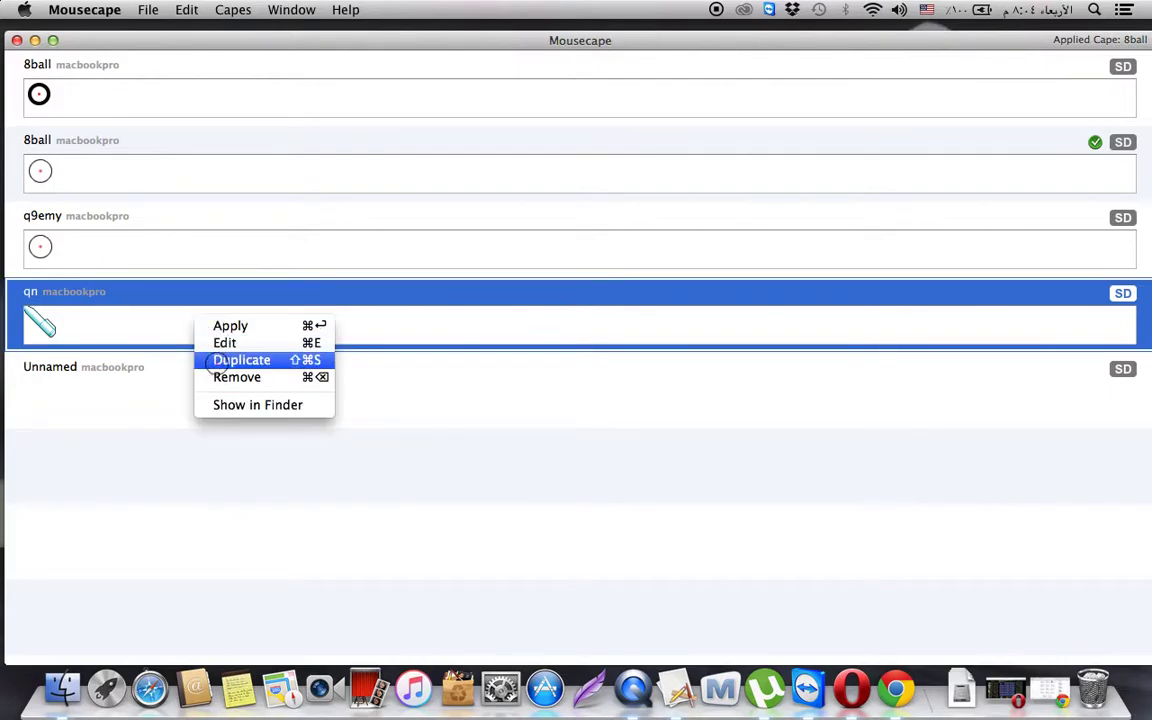
pyautogui.click(228, 376)
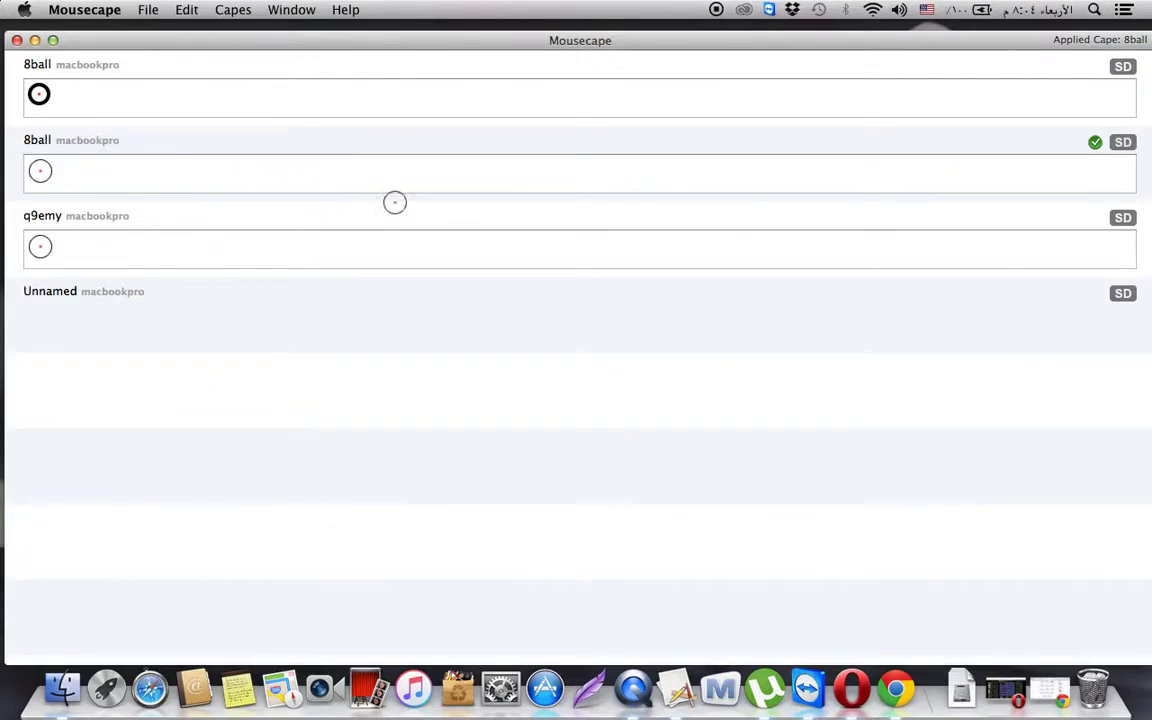
# Apply the Unnamed cape to restore the standard arrow pointer, and minimize the cape list window
pyautogui.doubleClick(288, 327)
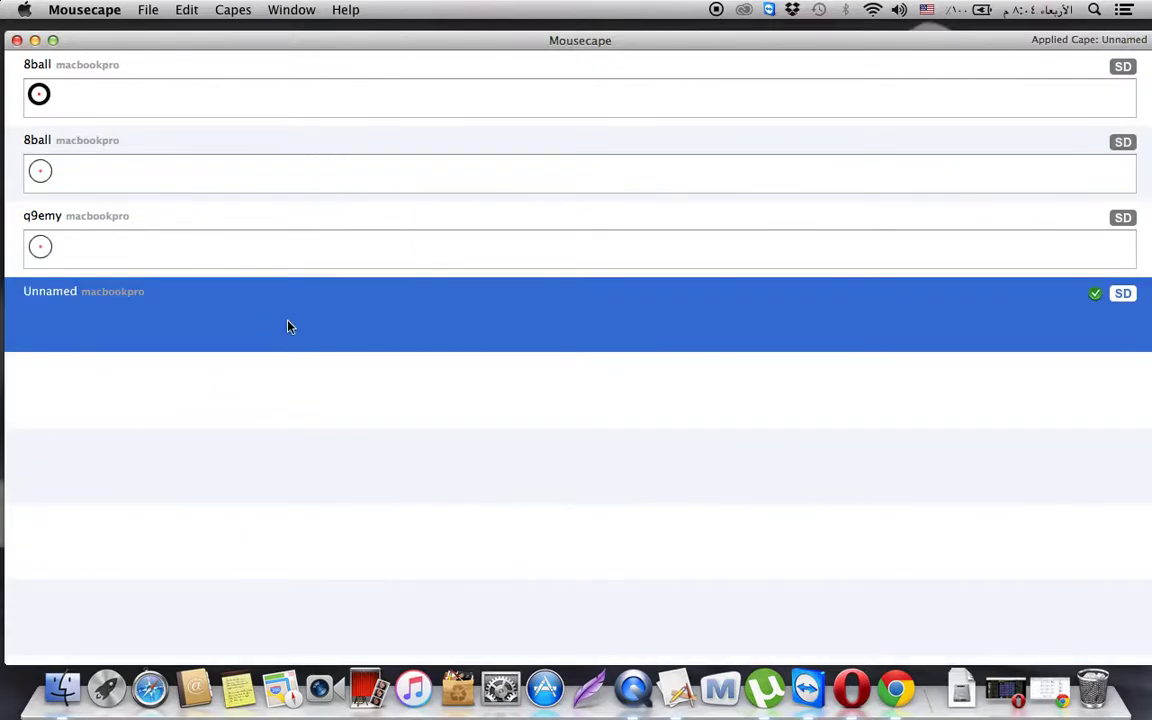
pyautogui.click(35, 41)
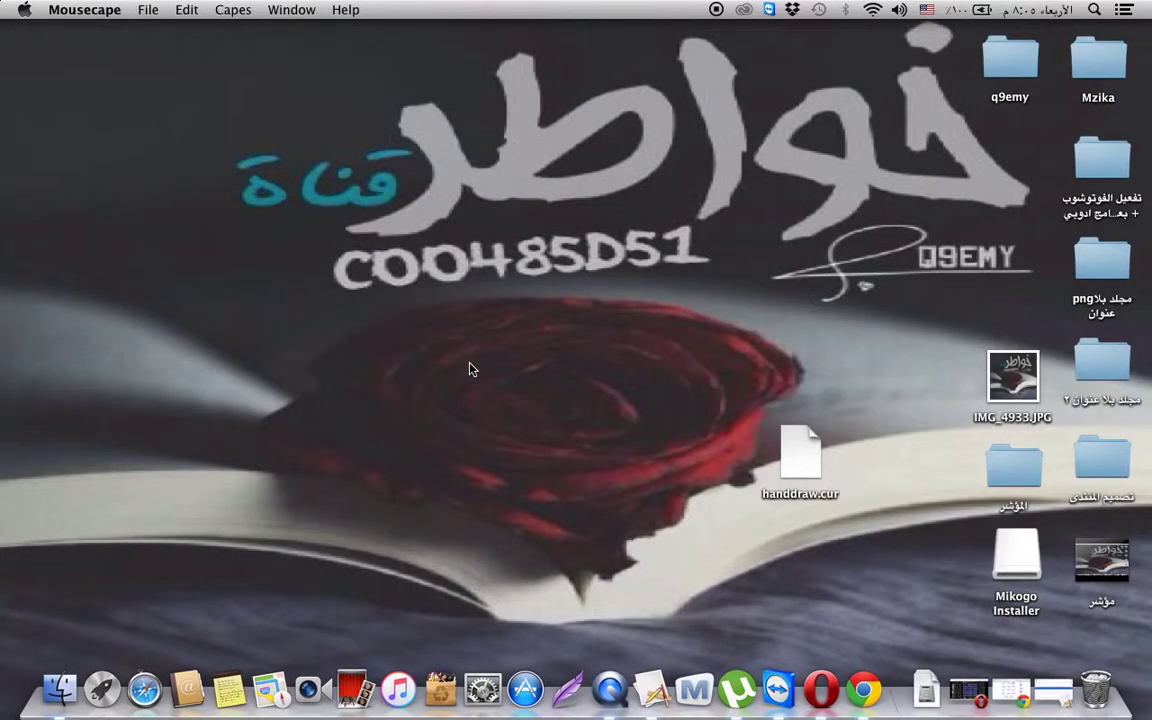